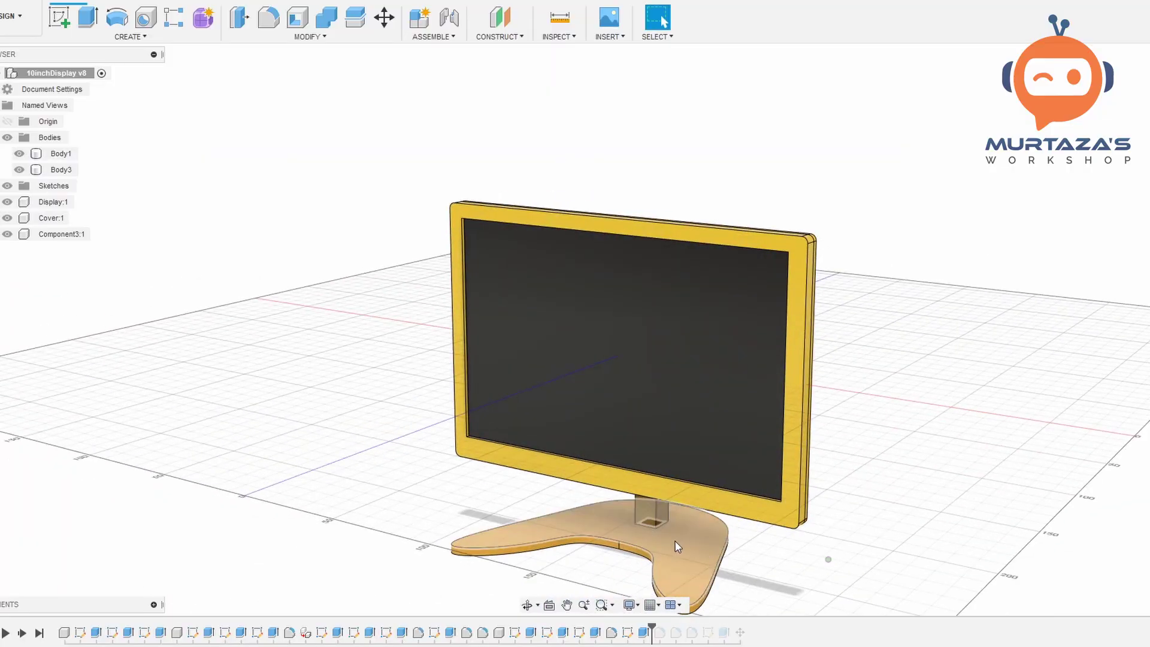
- Roll the timeline past Sketch1 and the Display extrude to reveal the upright Display:1 panel
scroll(673, 544, up, 5)
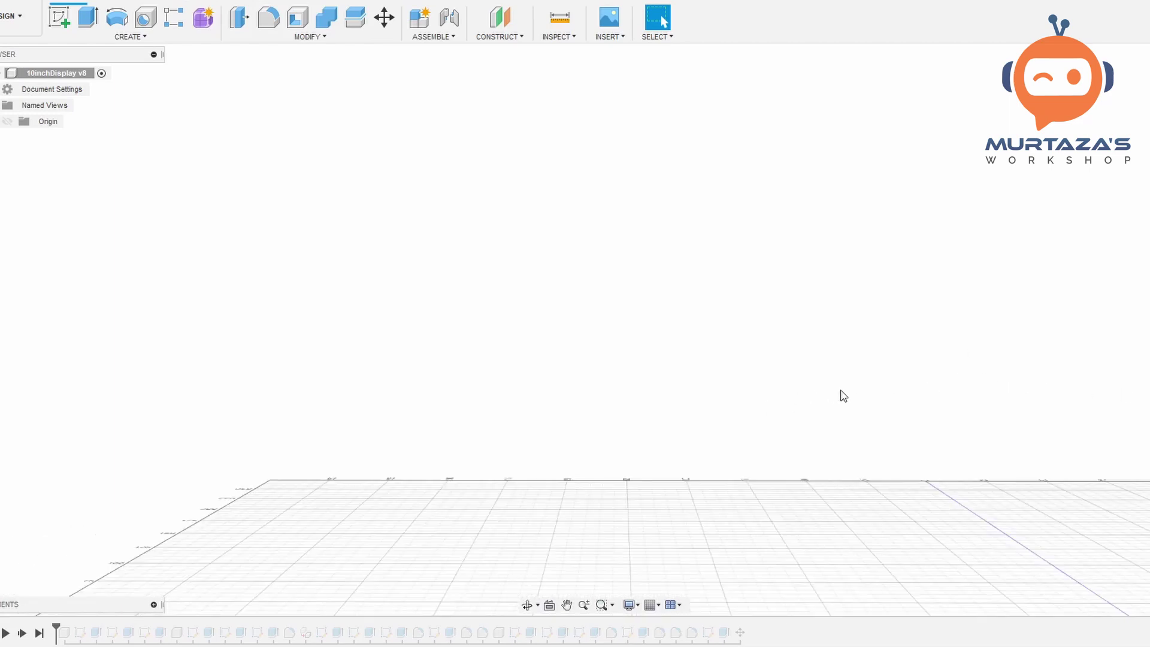
shift+middle_drag(840, 390, 432, 333)
shift+middle_drag(845, 379, 678, 350)
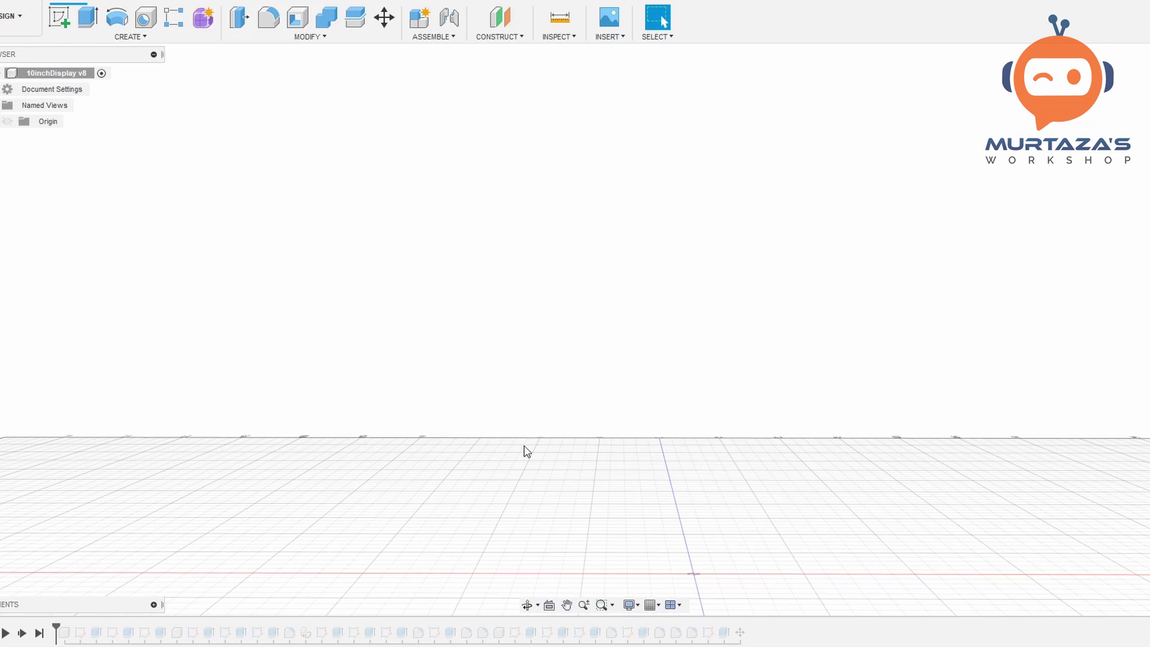
scroll(603, 451, down, 4)
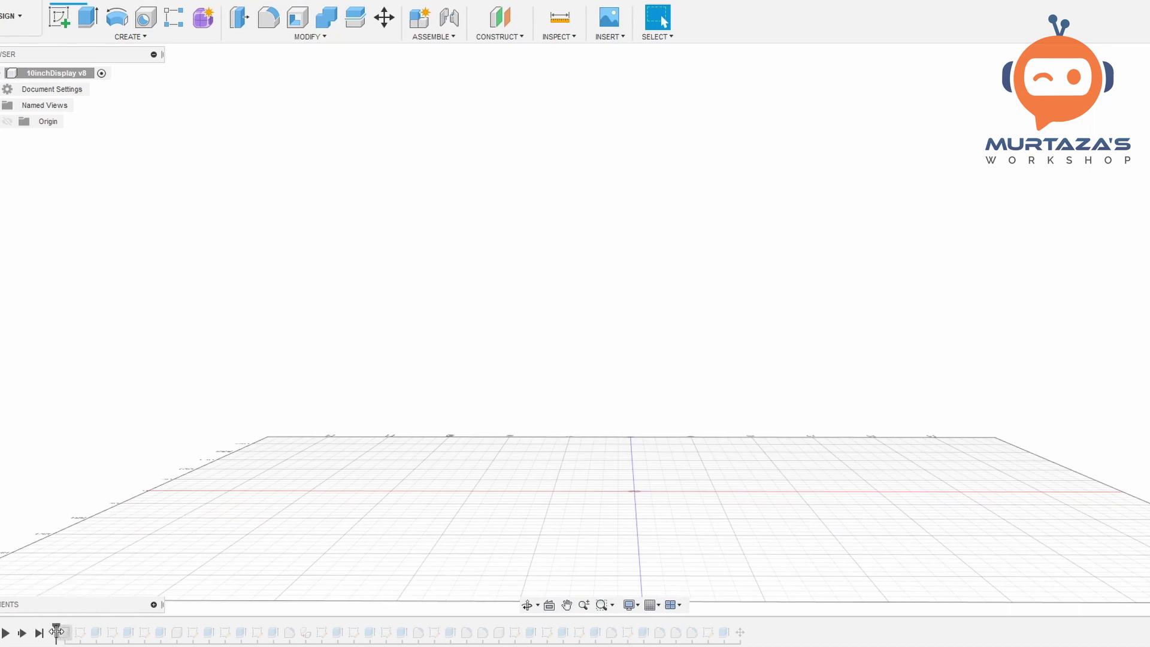
drag(56, 629, 104, 630)
shift+middle_drag(704, 453, 709, 328)
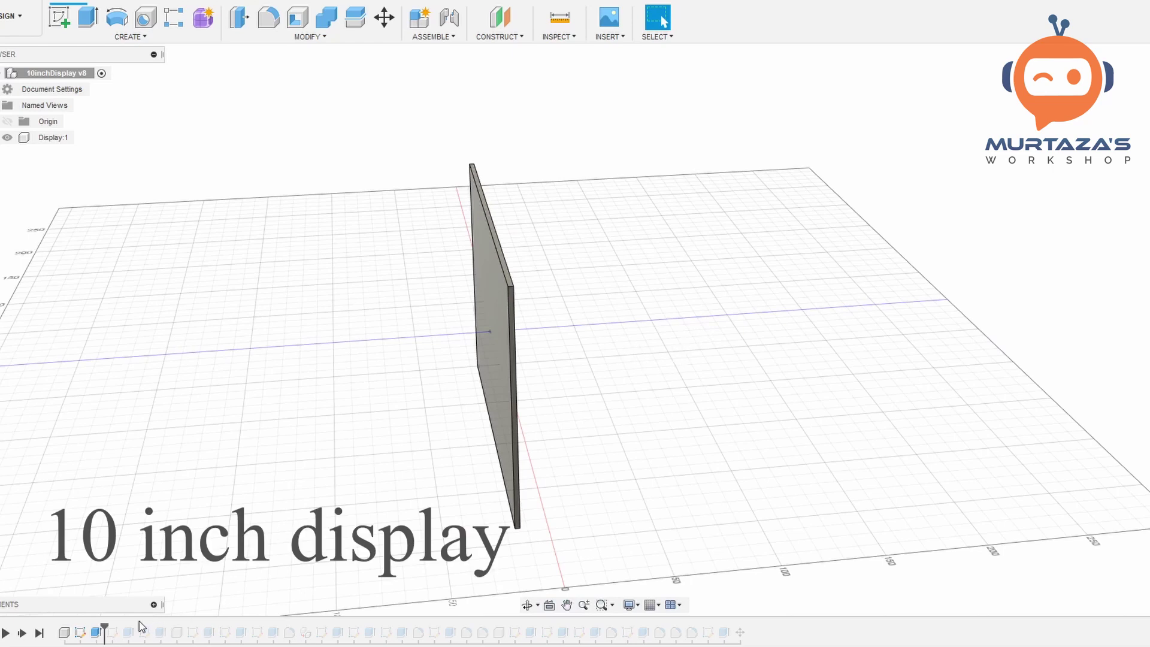
- Advance the timeline past the Extrude feature and view the display front-on
drag(107, 627, 136, 627)
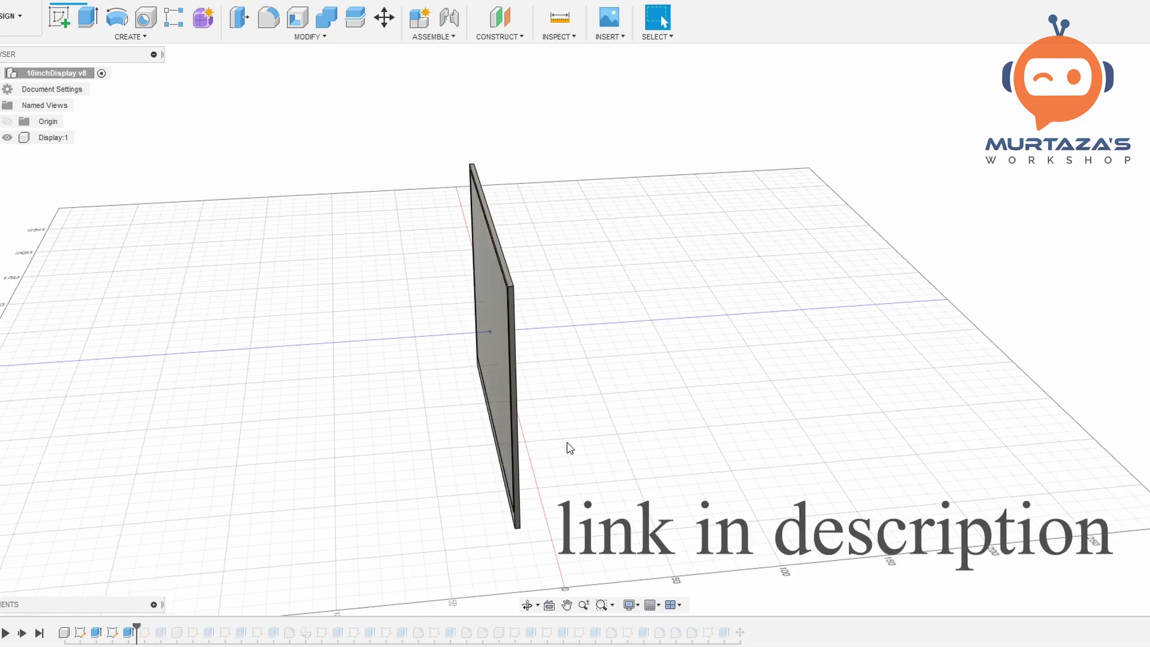
shift+middle_drag(564, 440, 707, 424)
scroll(442, 293, up, 2)
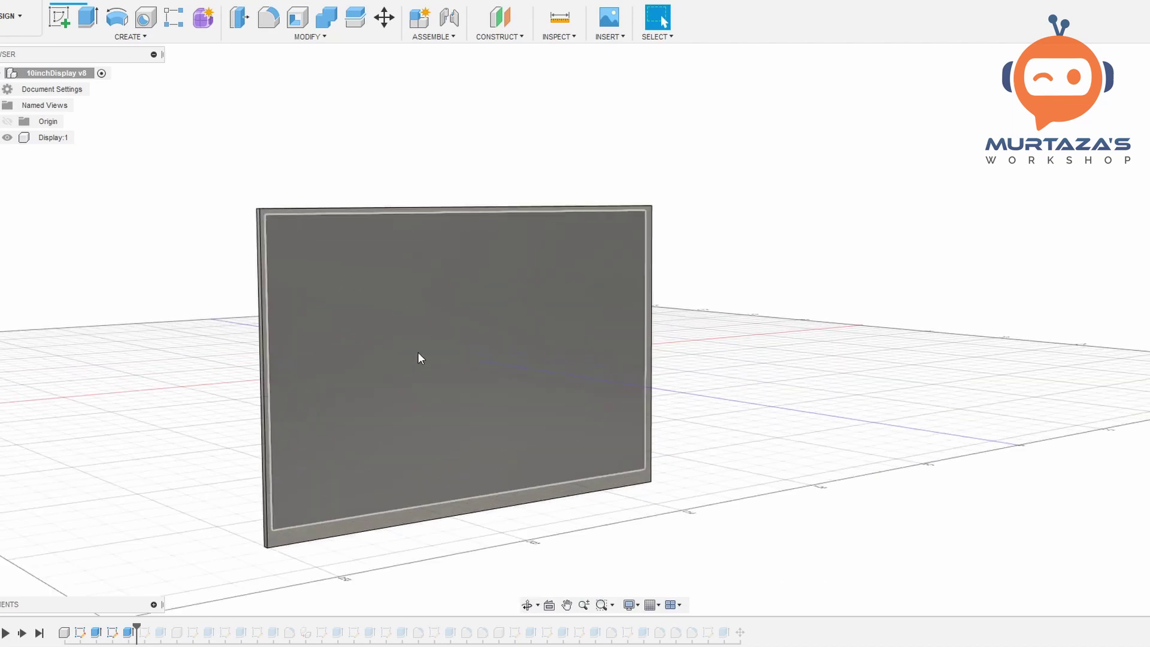
shift+middle_drag(605, 335, 168, 303)
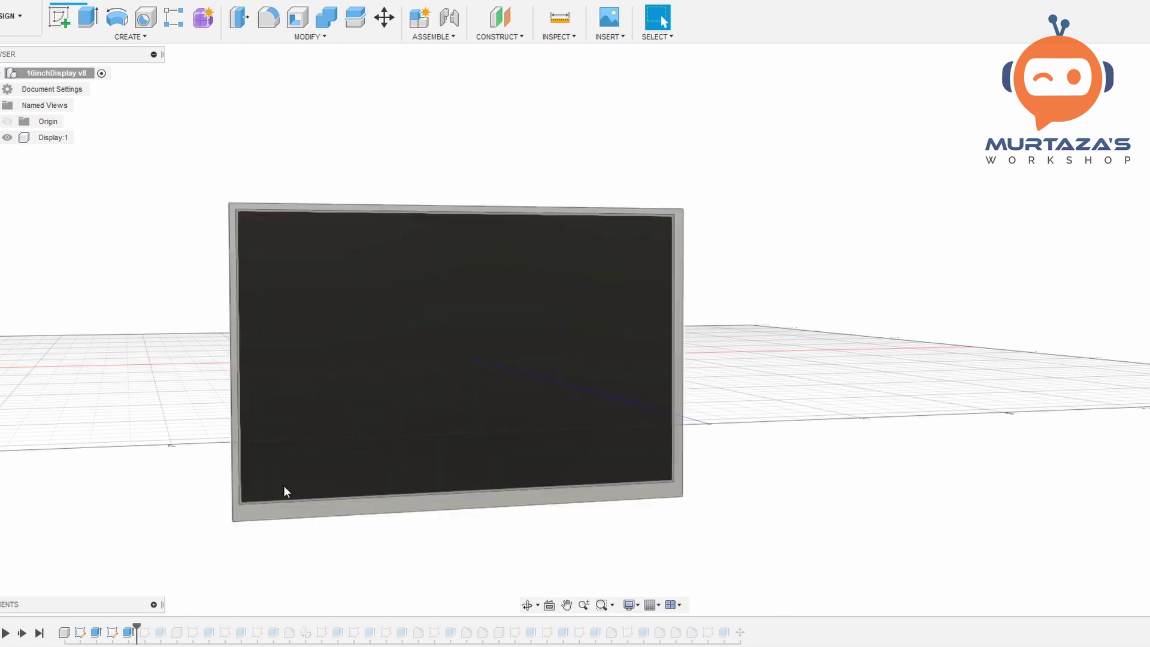
- Inspect the display panel edge-on and zoom in on it
scroll(423, 457, down, 3)
shift+middle_drag(424, 456, 545, 481)
scroll(555, 483, up, 1)
scroll(550, 478, up, 1)
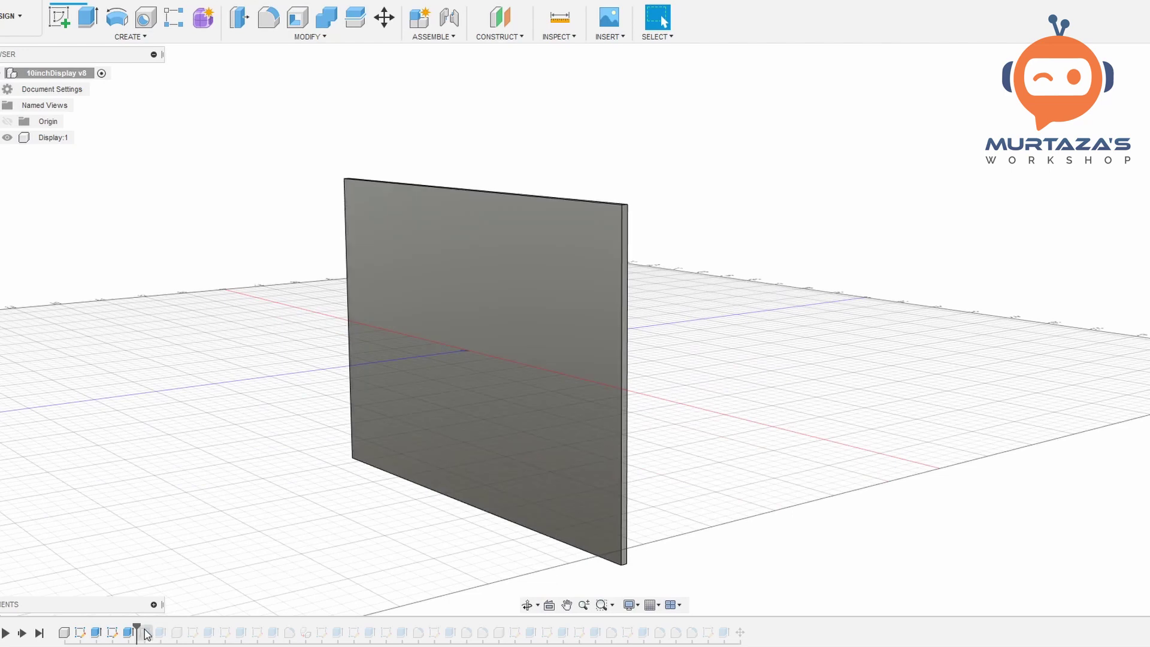
- Add the small block at the panel's base, inspect it, then advance to the Cover sketch
drag(135, 629, 169, 629)
scroll(561, 491, up, 3)
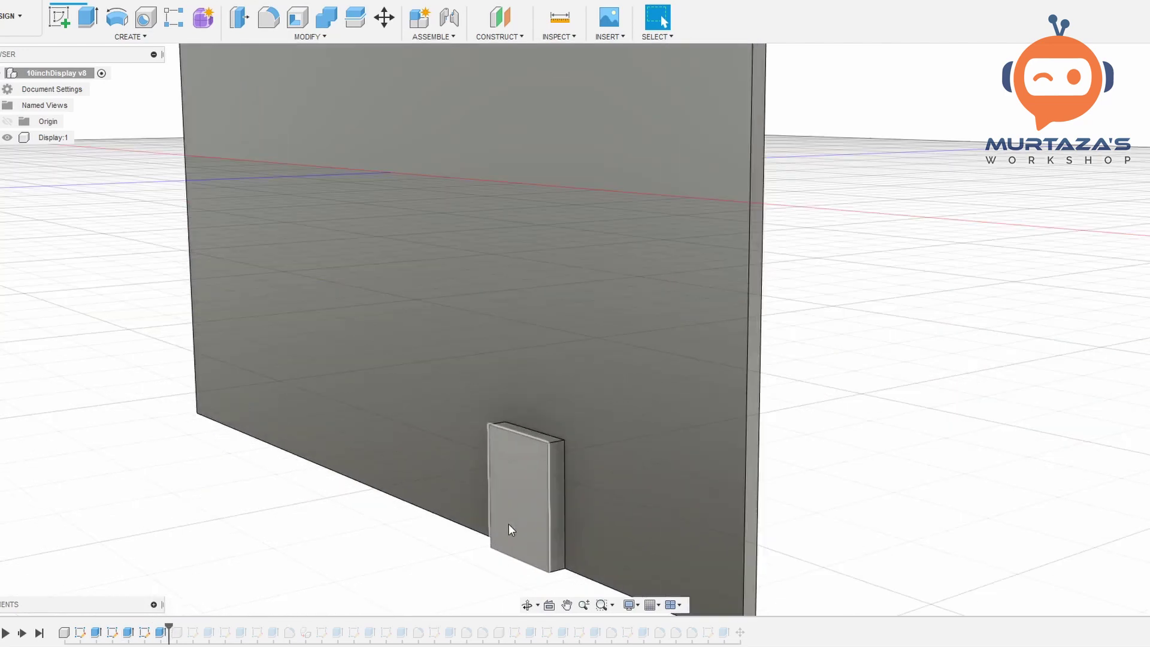
shift+middle_drag(509, 524, 547, 501)
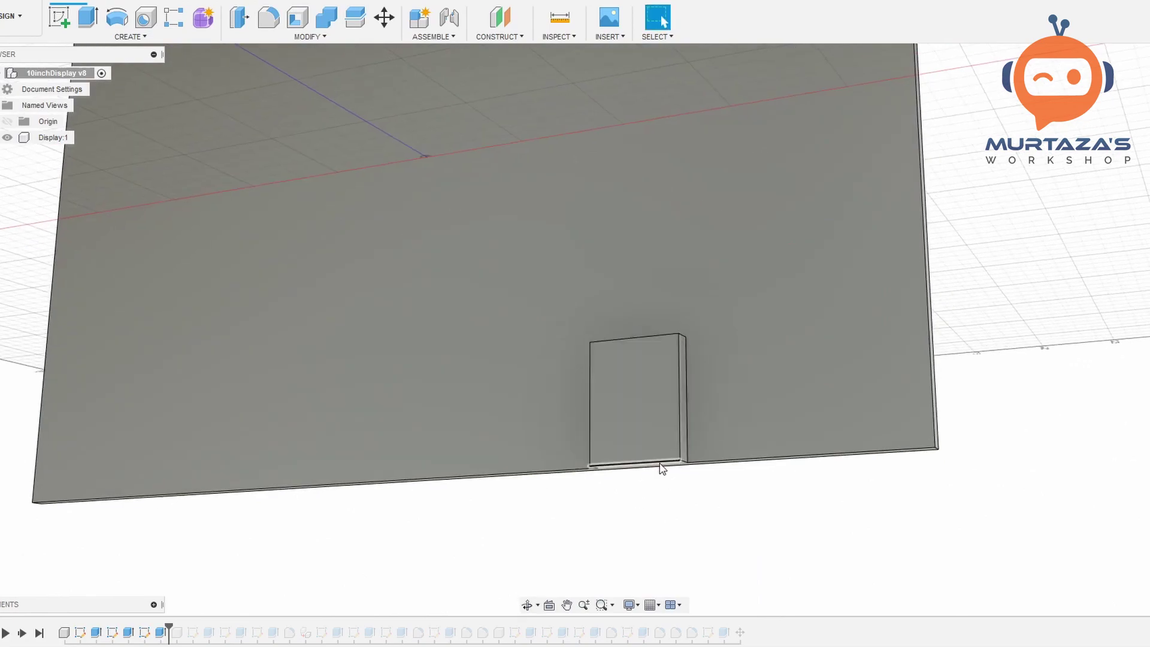
scroll(663, 384, down, 2)
scroll(673, 415, down, 2)
shift+middle_drag(673, 415, 619, 451)
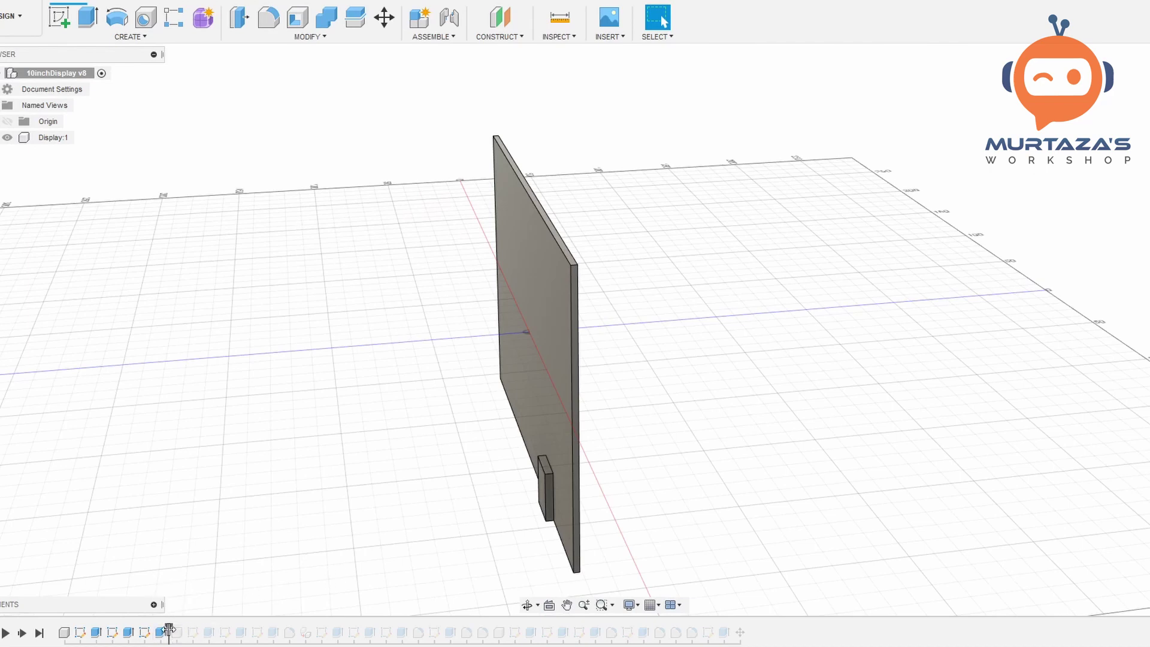
drag(170, 632, 209, 635)
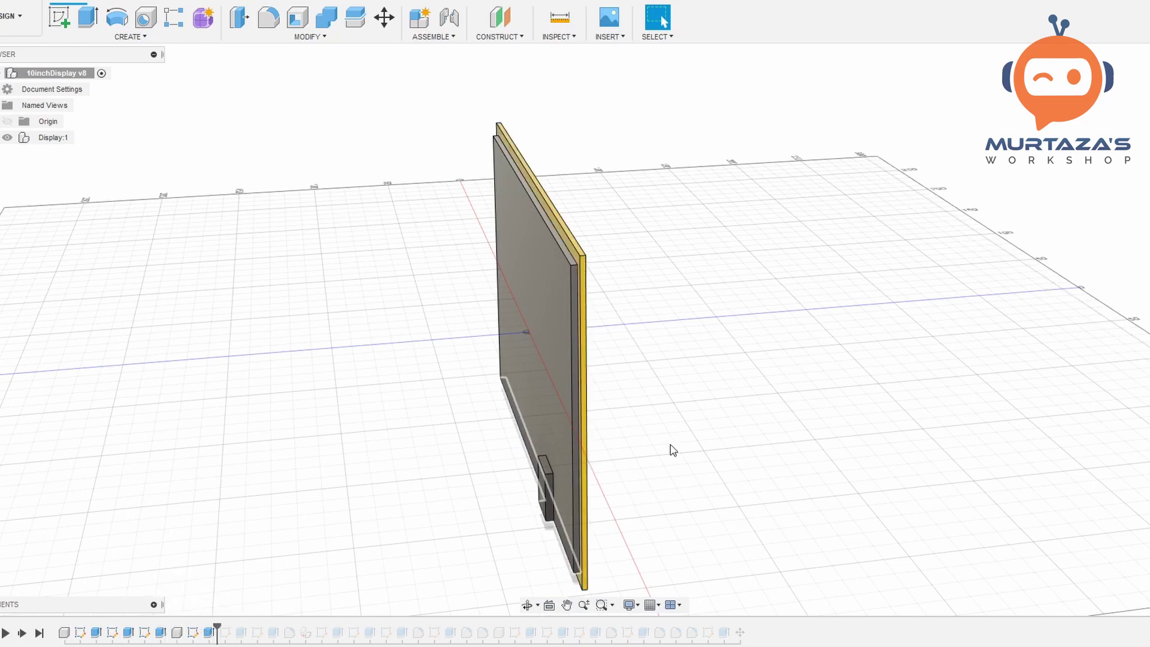
- Inspect the yellow-framed screen from the front and at an angle
shift+middle_drag(694, 472, 744, 435)
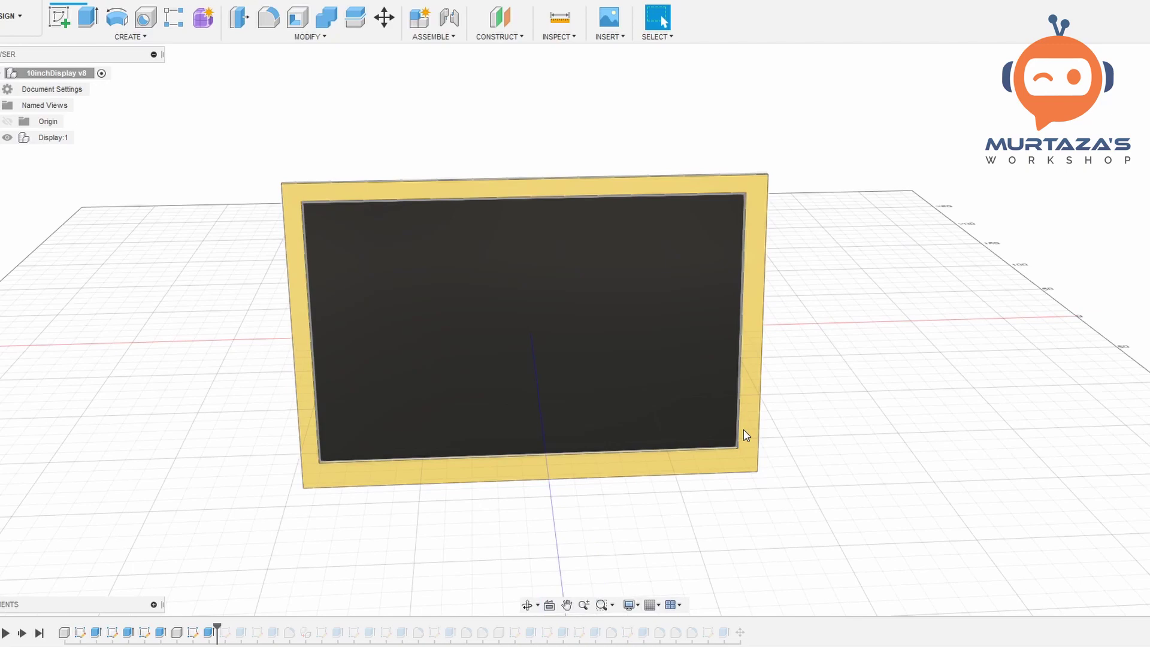
shift+middle_drag(637, 372, 416, 214)
scroll(387, 186, up, 3)
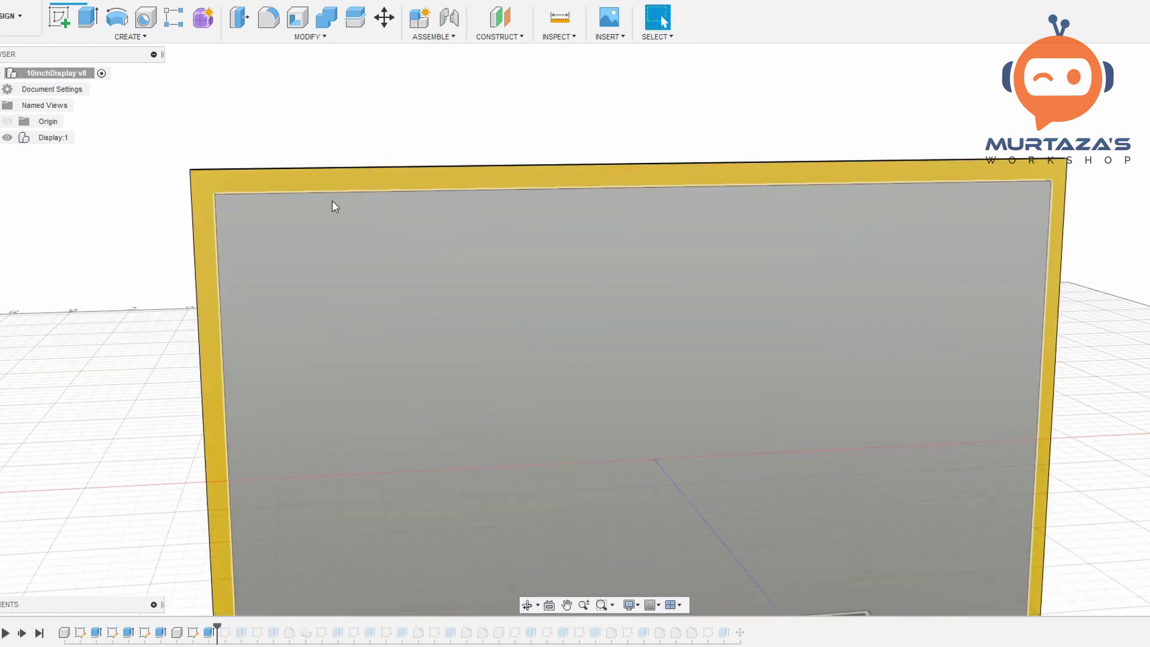
scroll(387, 187, up, 3)
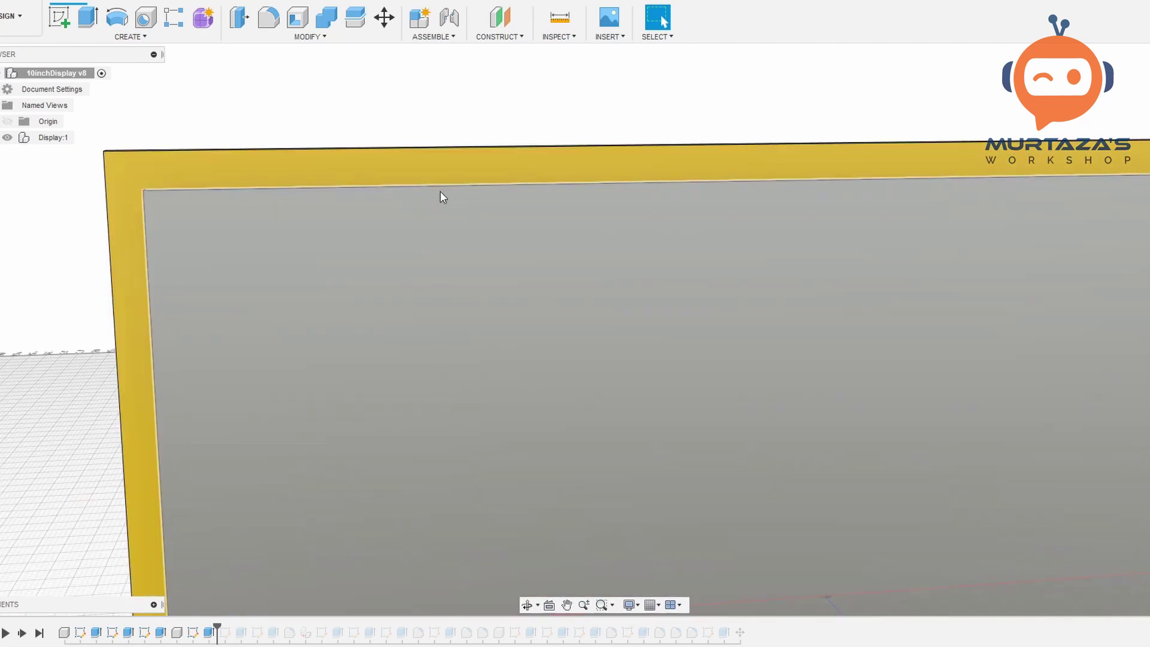
scroll(442, 196, down, 8)
shift+middle_drag(612, 394, 863, 451)
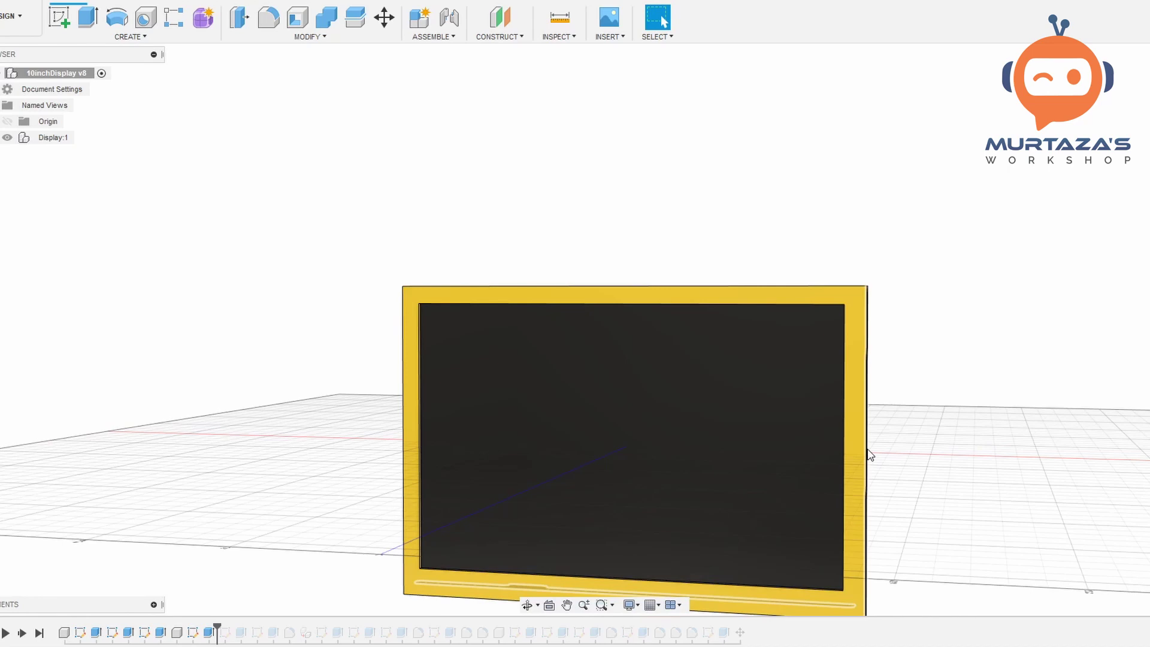
- View the display from its back round to the screen face and down onto the grid
scroll(871, 459, down, 3)
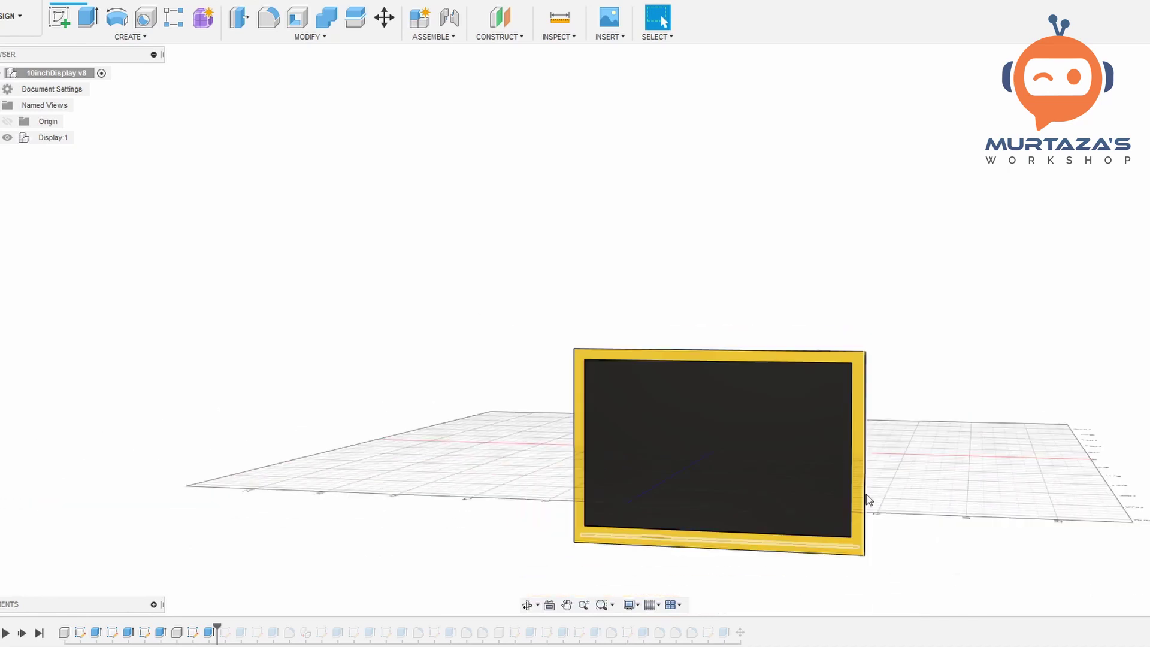
shift+middle_drag(863, 511, 672, 496)
scroll(577, 362, up, 2)
shift+middle_drag(550, 398, 646, 370)
scroll(589, 380, up, 2)
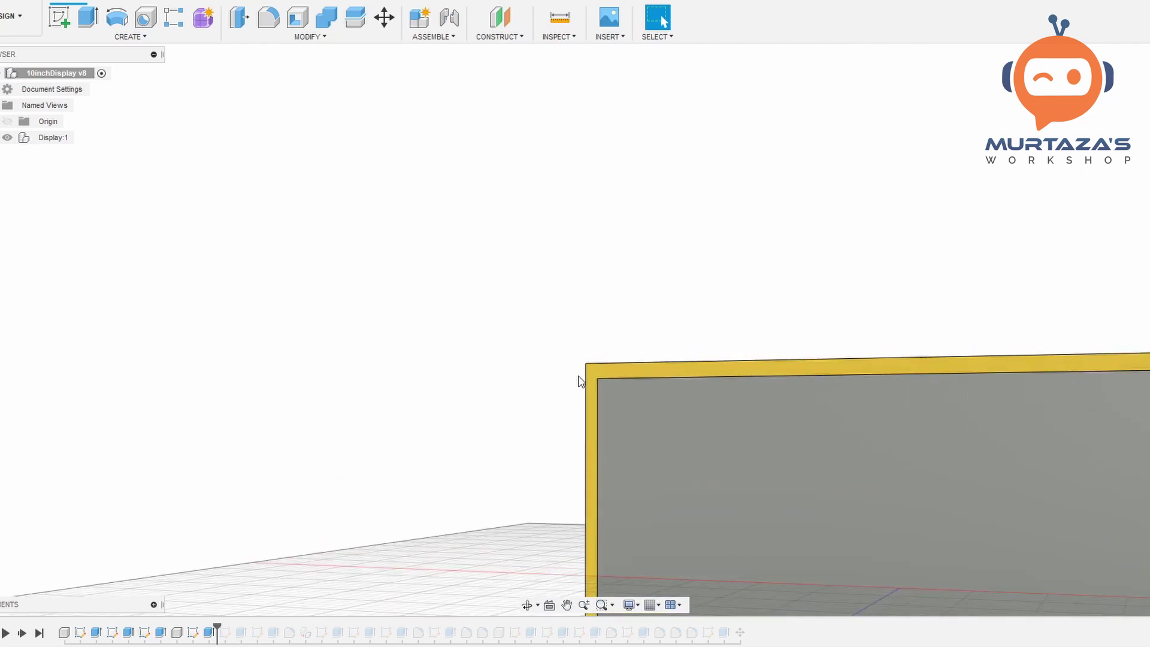
shift+middle_drag(763, 404, 819, 347)
shift+middle_drag(746, 389, 322, 537)
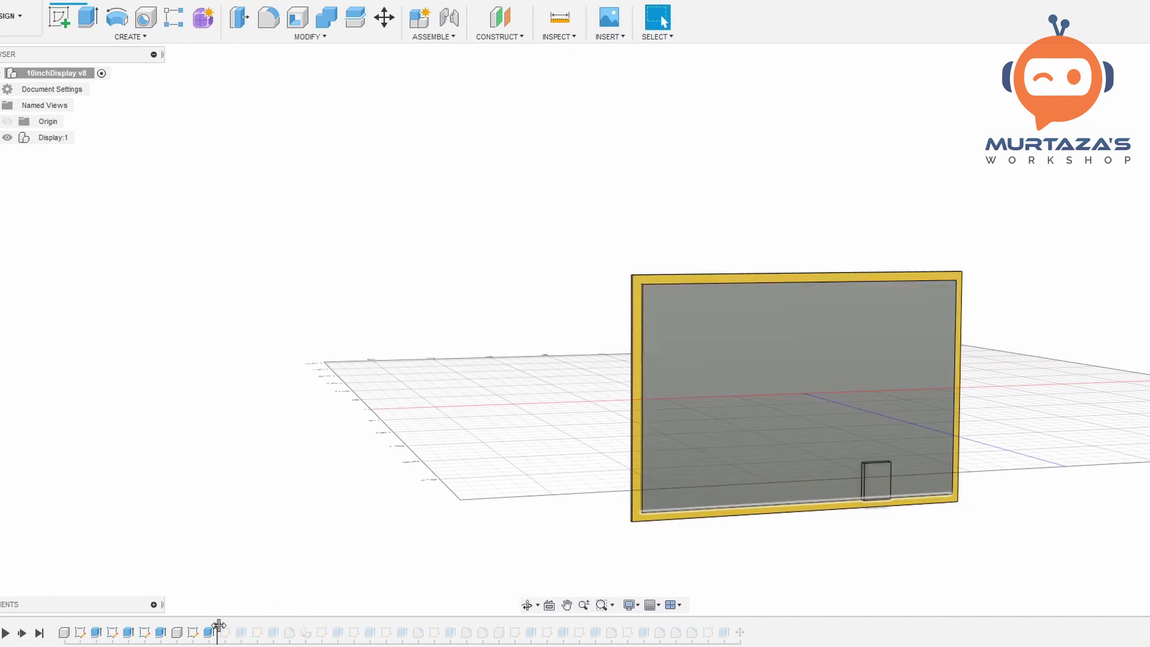
- Roll the timeline forward two more Cover features and view the panel in perspective
drag(218, 626, 249, 626)
scroll(656, 302, up, 3)
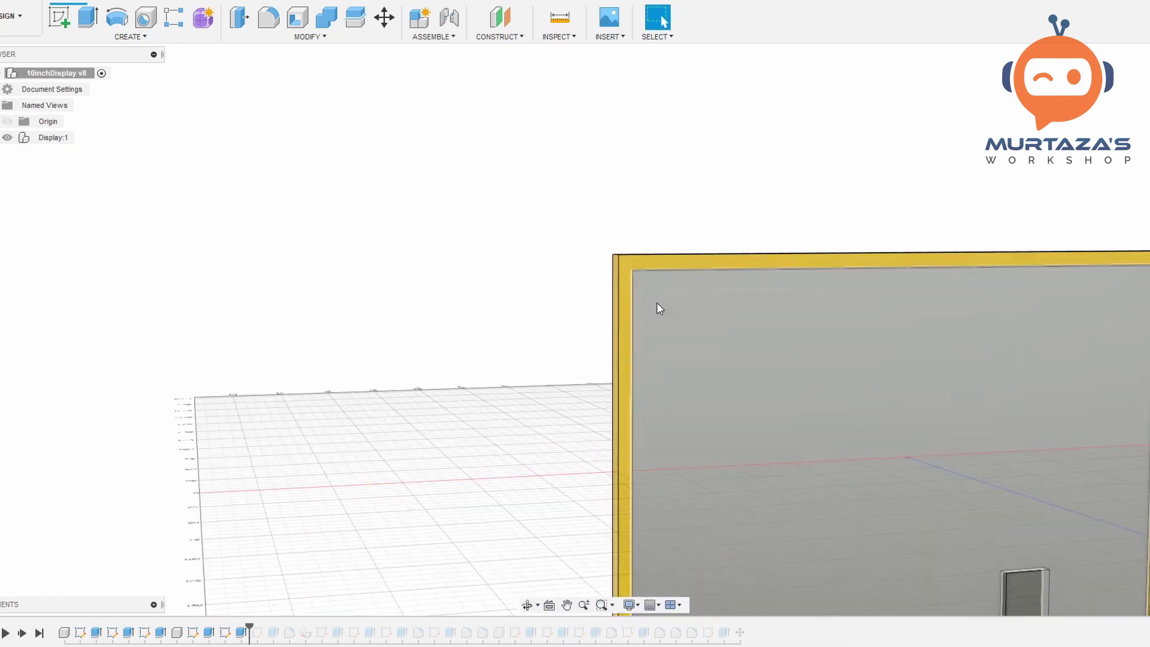
scroll(657, 303, up, 2)
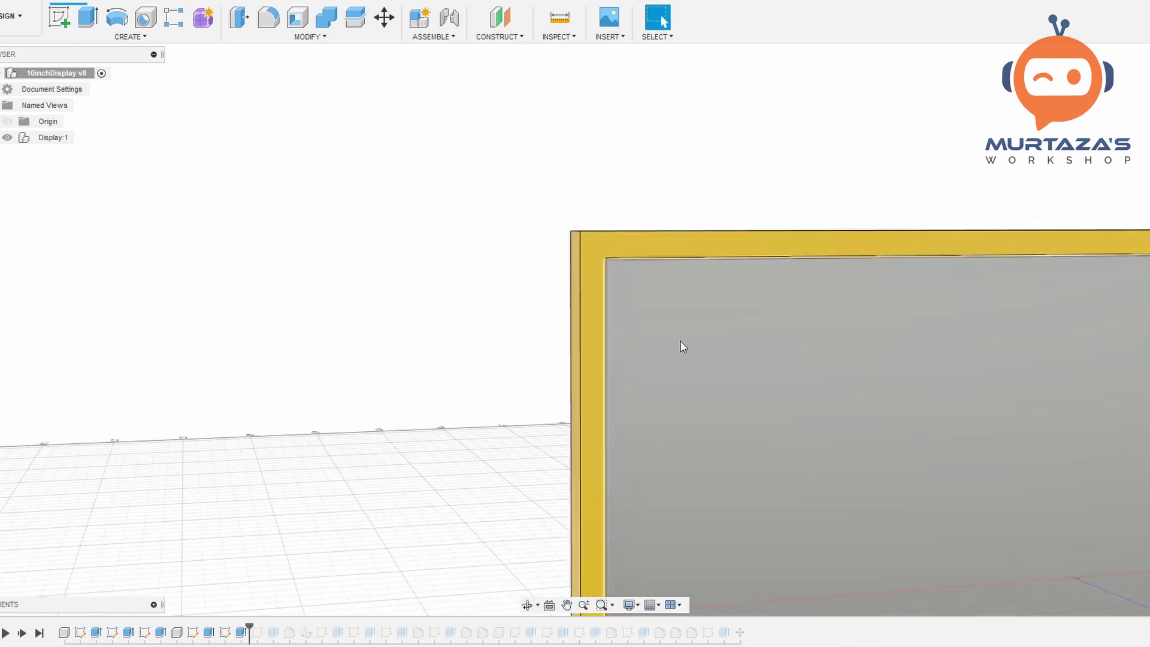
shift+middle_drag(637, 331, 668, 334)
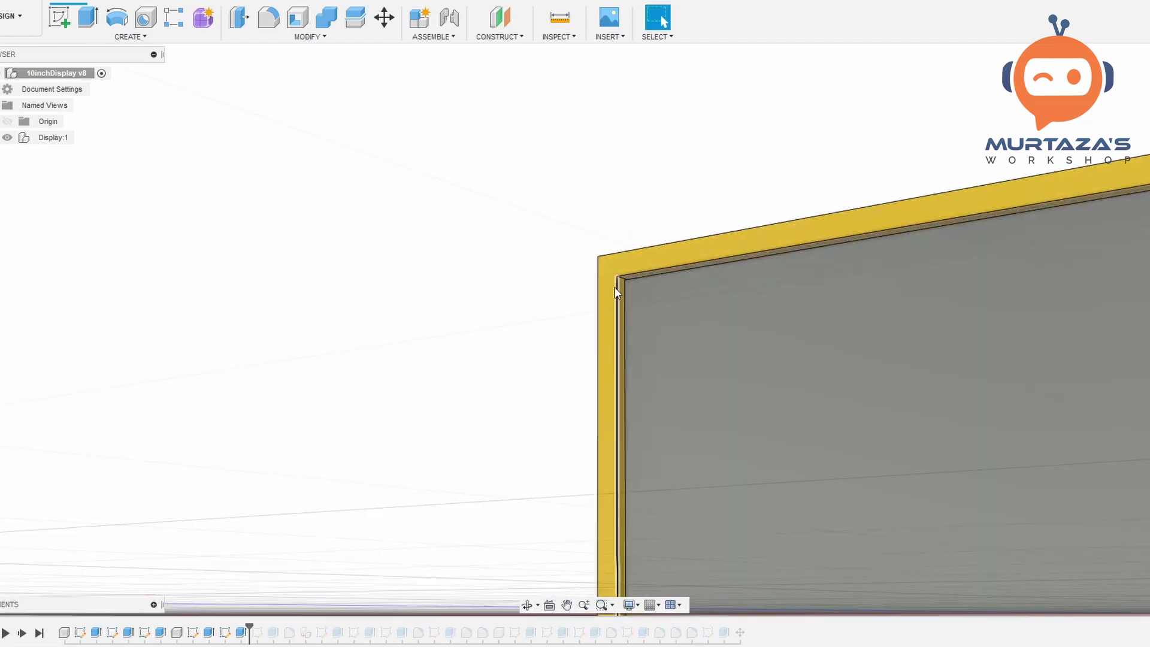
shift+middle_drag(615, 288, 656, 288)
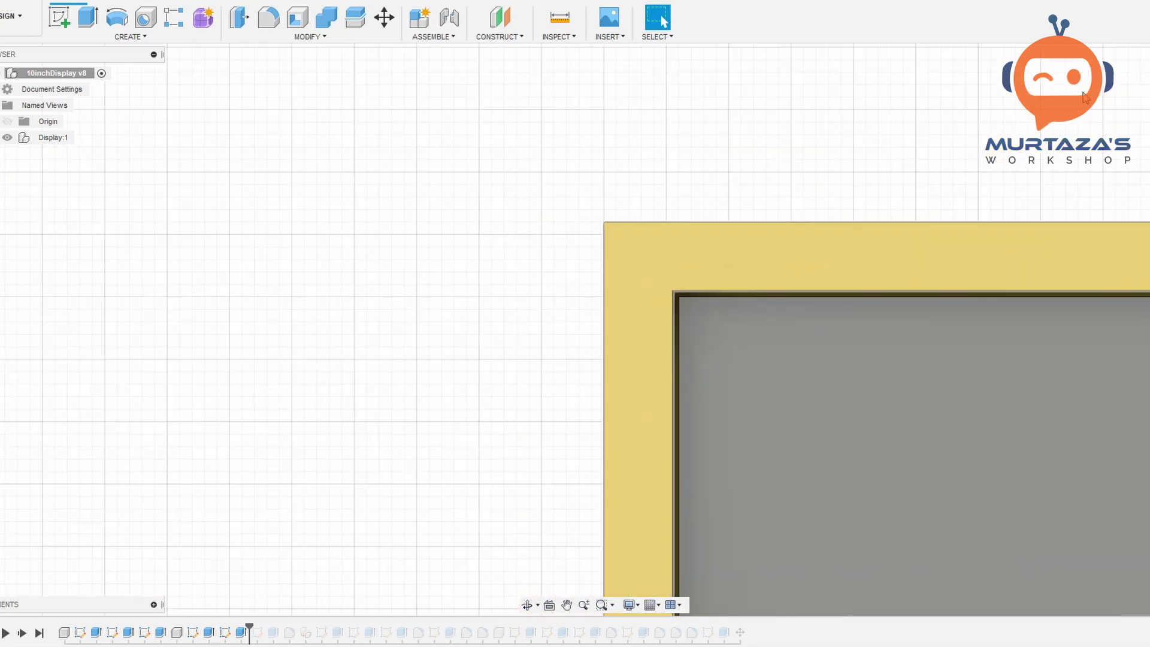
scroll(699, 294, up, 3)
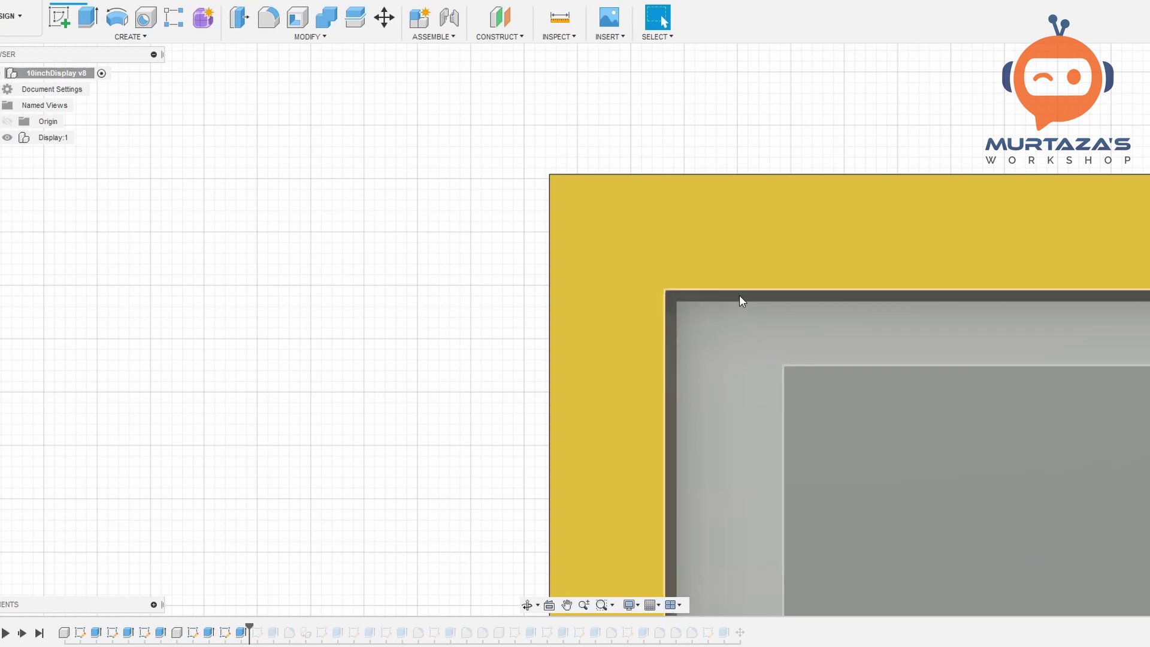
scroll(851, 368, down, 3)
scroll(1029, 426, down, 2)
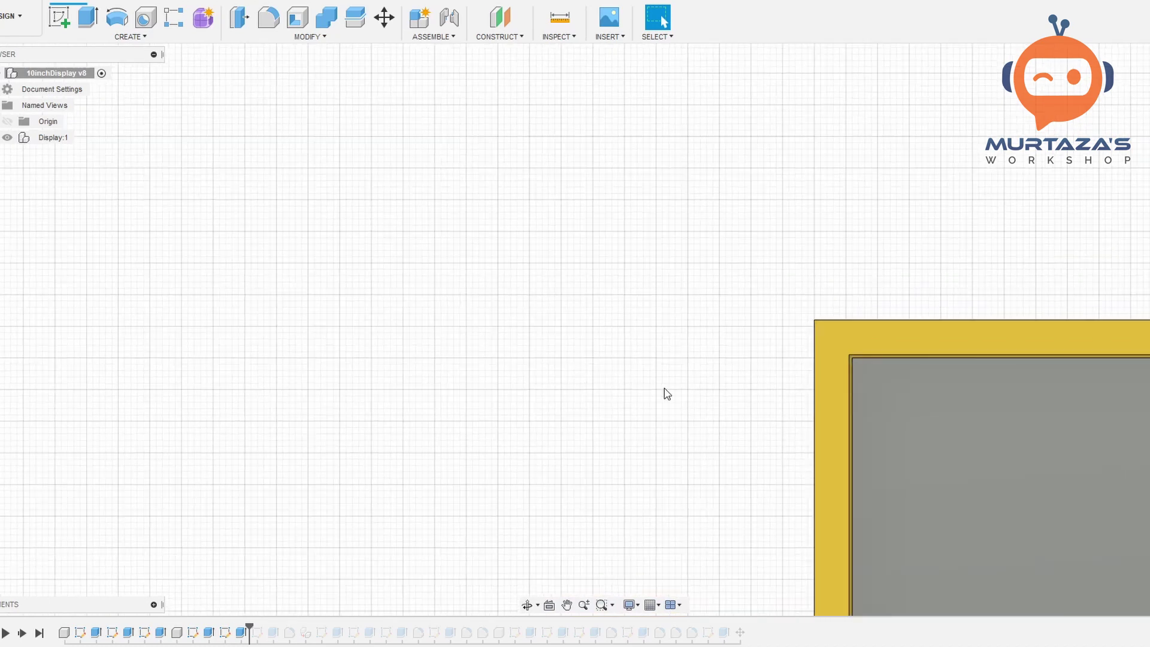
middle_drag(667, 394, 257, 297)
scroll(979, 444, up, 3)
scroll(894, 474, down, 1)
scroll(894, 471, down, 2)
middle_drag(894, 469, 1061, 363)
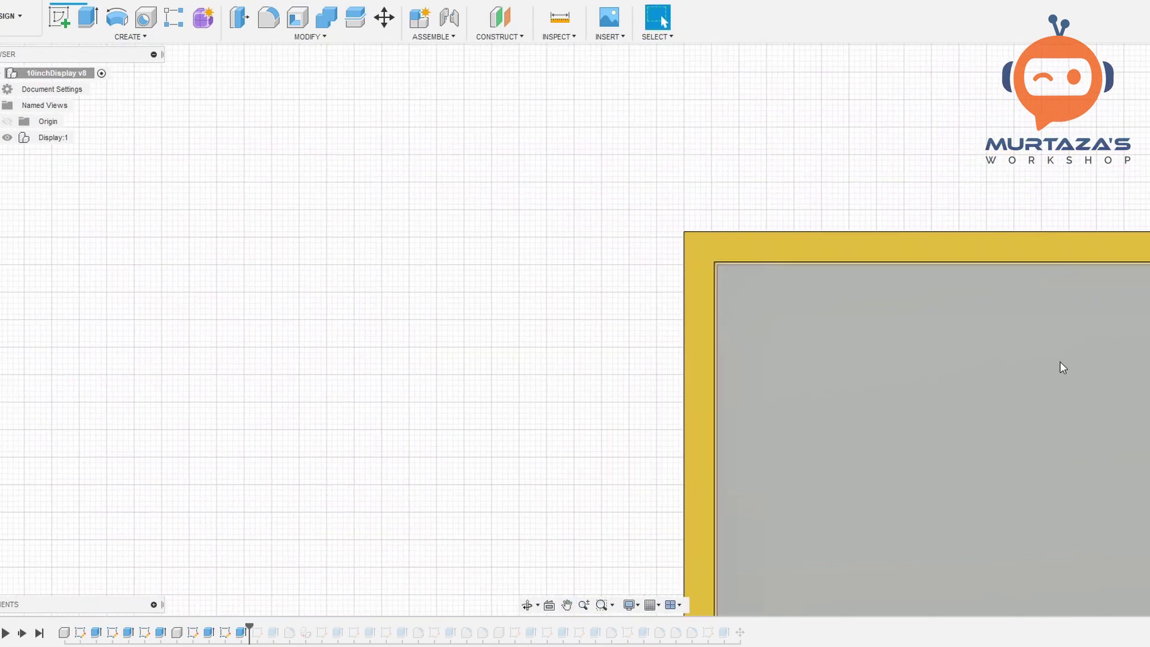
scroll(720, 272, up, 5)
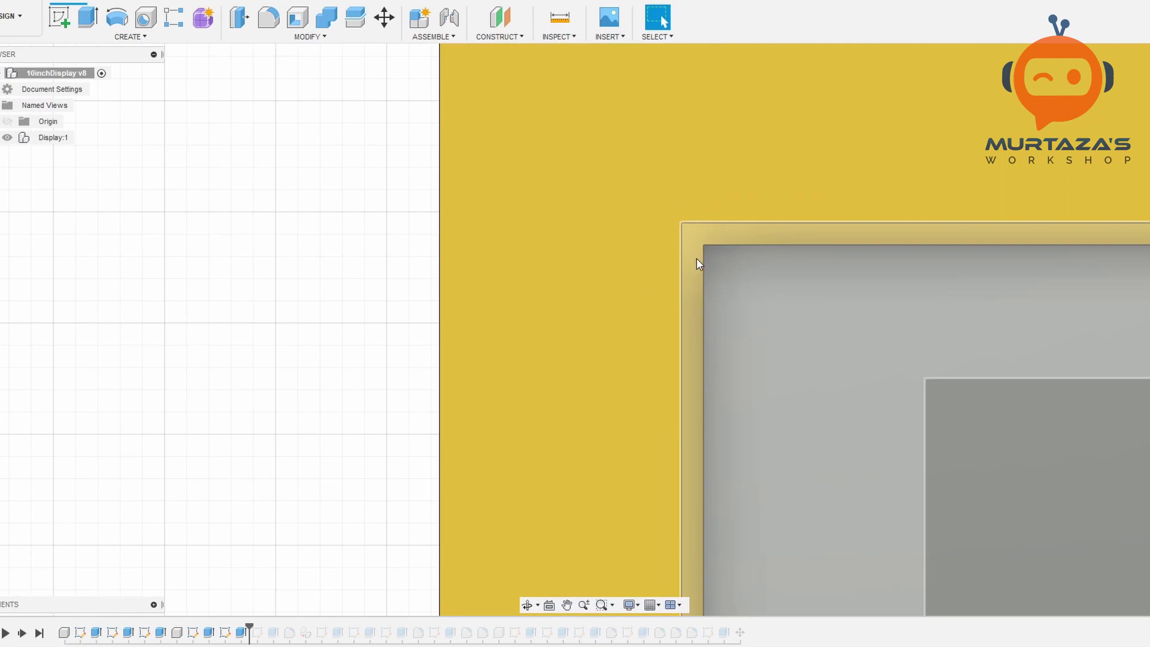
scroll(688, 276, down, 5)
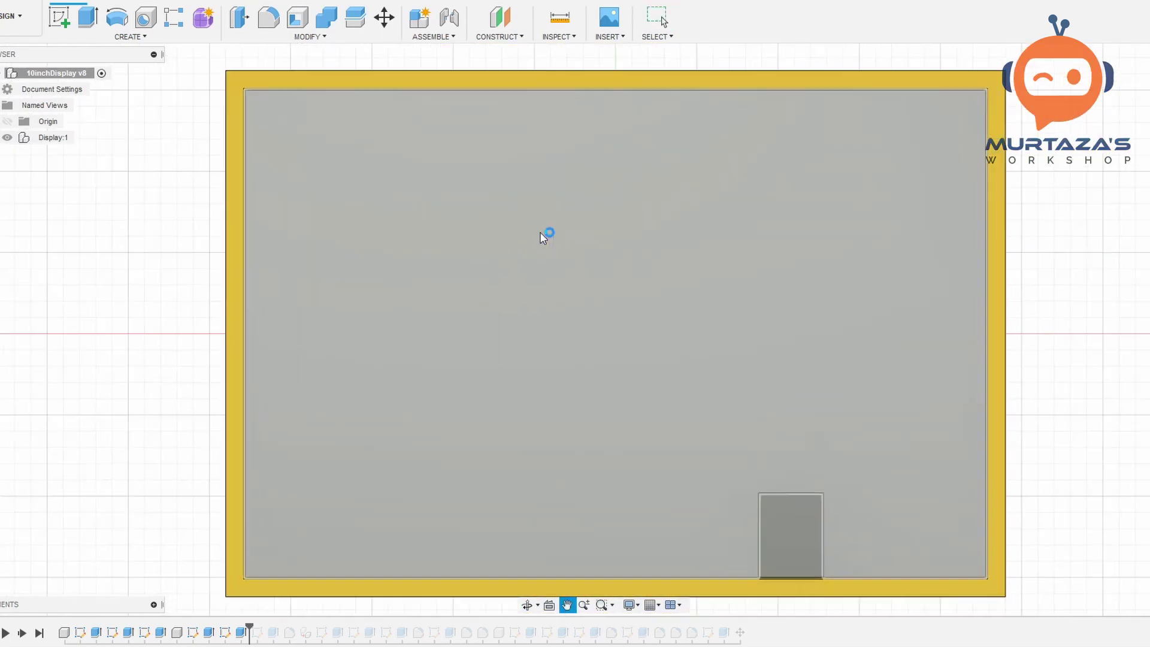
- Inspect the frame from the bottom cut-out round to a slightly elevated front view
shift+middle_drag(544, 234, 889, 534)
scroll(888, 534, up, 5)
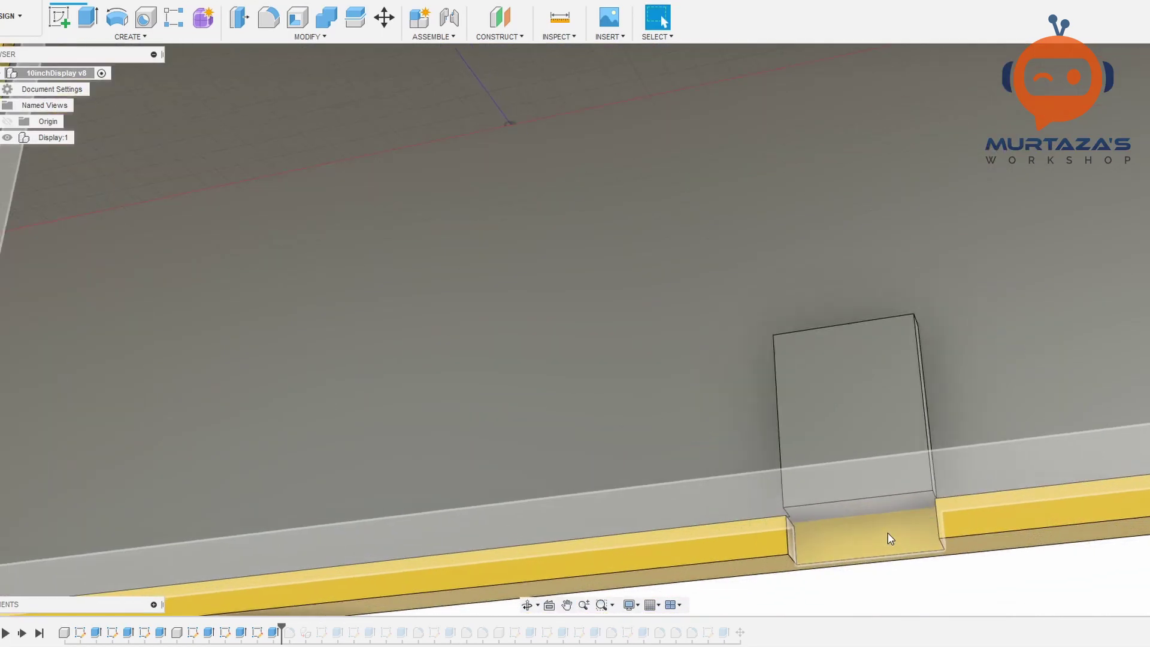
scroll(811, 544, down, 2)
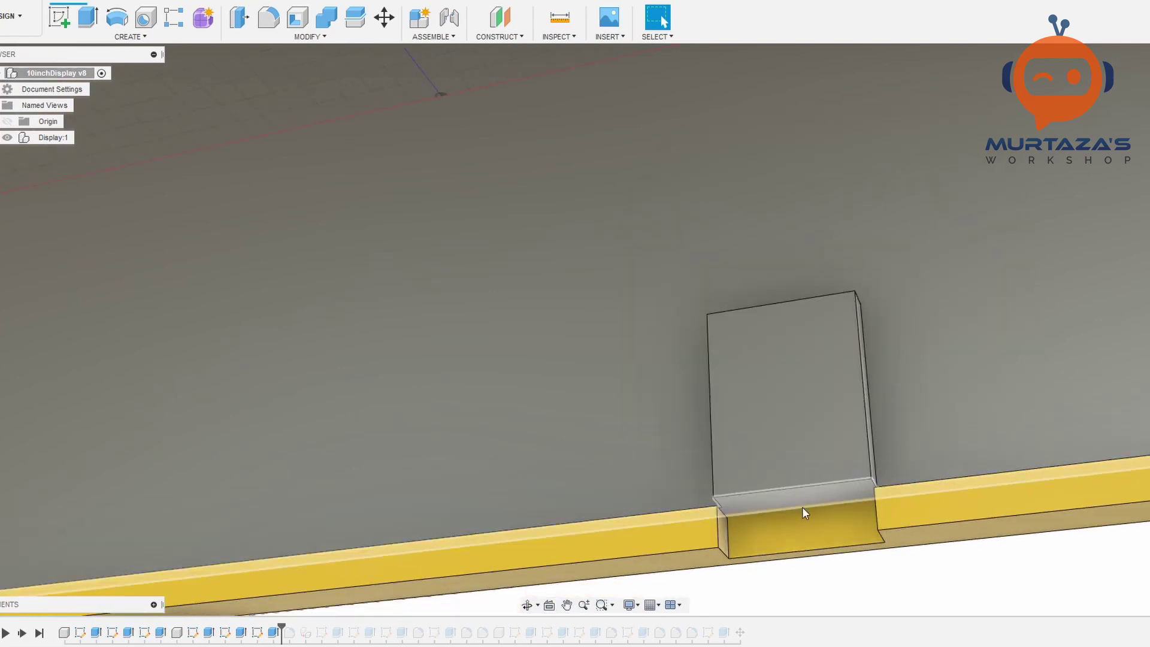
scroll(667, 390, down, 3)
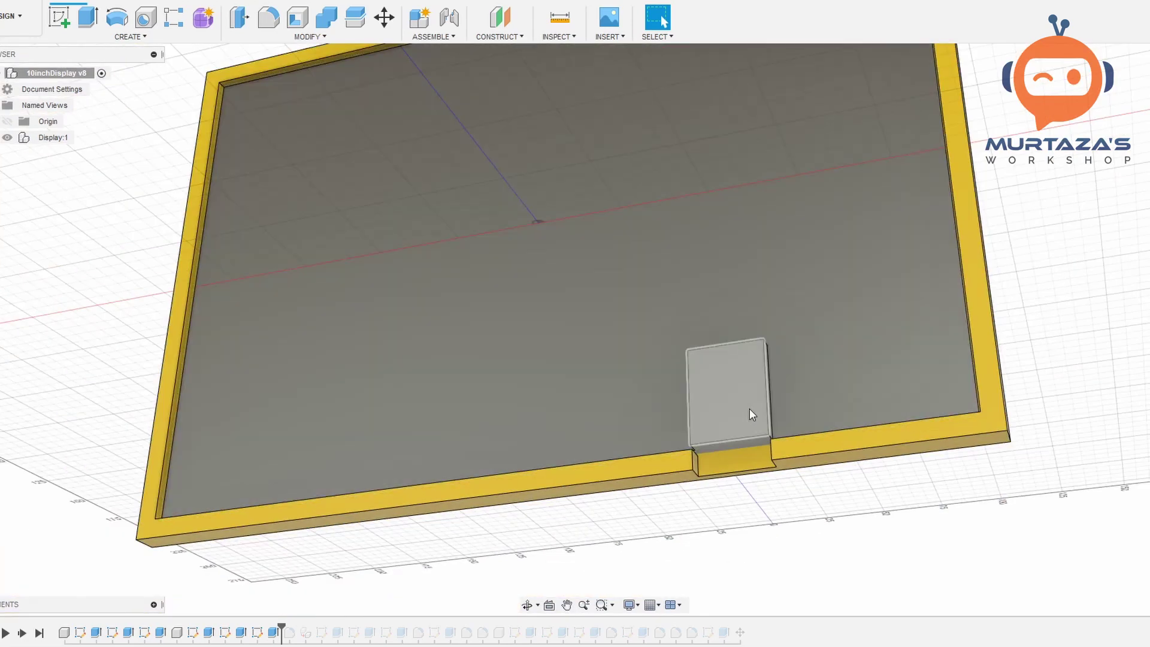
scroll(557, 167, down, 2)
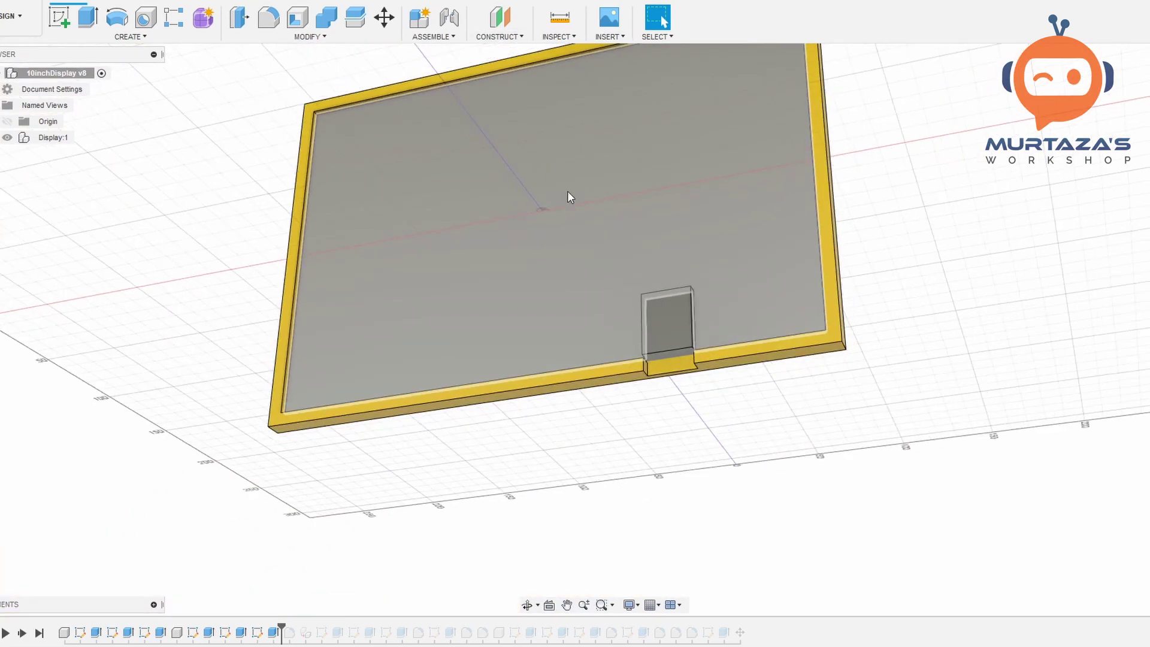
shift+middle_drag(617, 217, 493, 143)
scroll(479, 180, down, 3)
shift+middle_drag(557, 183, 563, 300)
- Roll the timeline forward to add the cover and inspect the display from the front
drag(282, 628, 330, 629)
shift+middle_drag(737, 401, 578, 441)
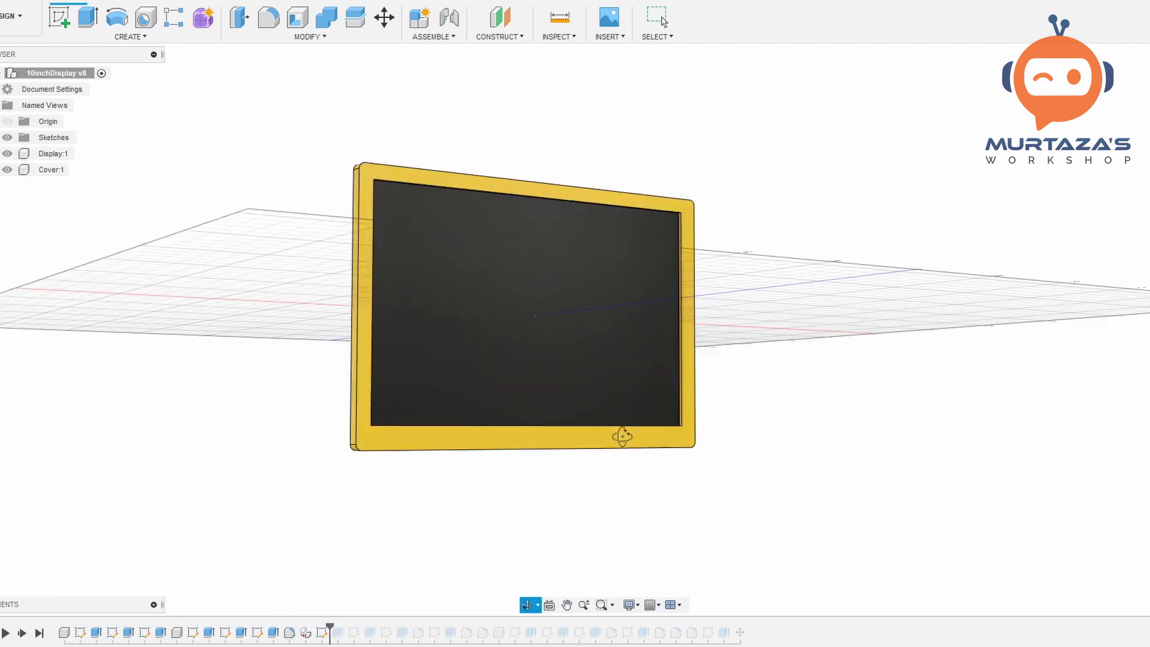
drag(633, 437, 483, 277)
key(Escape)
scroll(414, 273, up, 5)
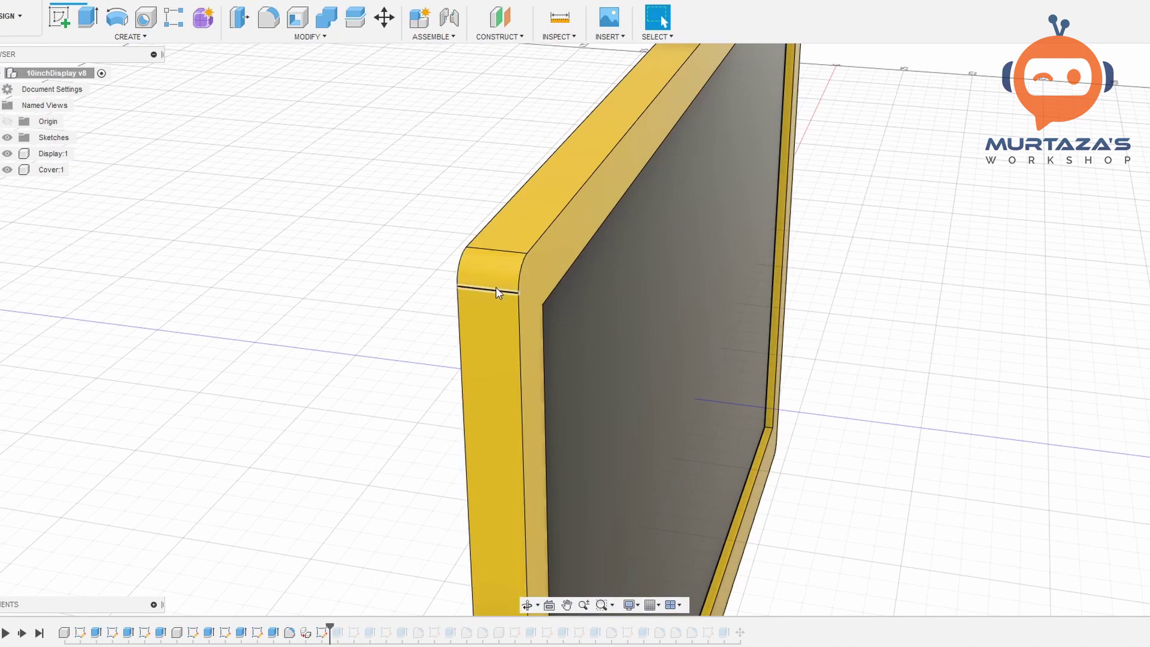
scroll(497, 287, down, 8)
drag(652, 382, 626, 375)
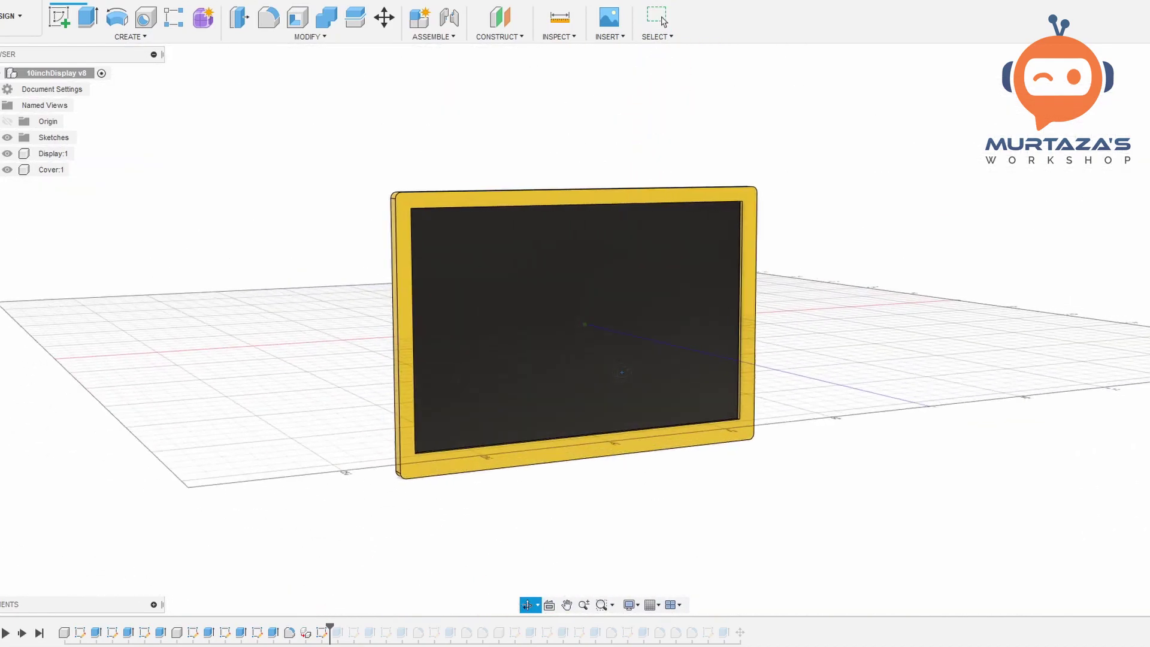
key(Escape)
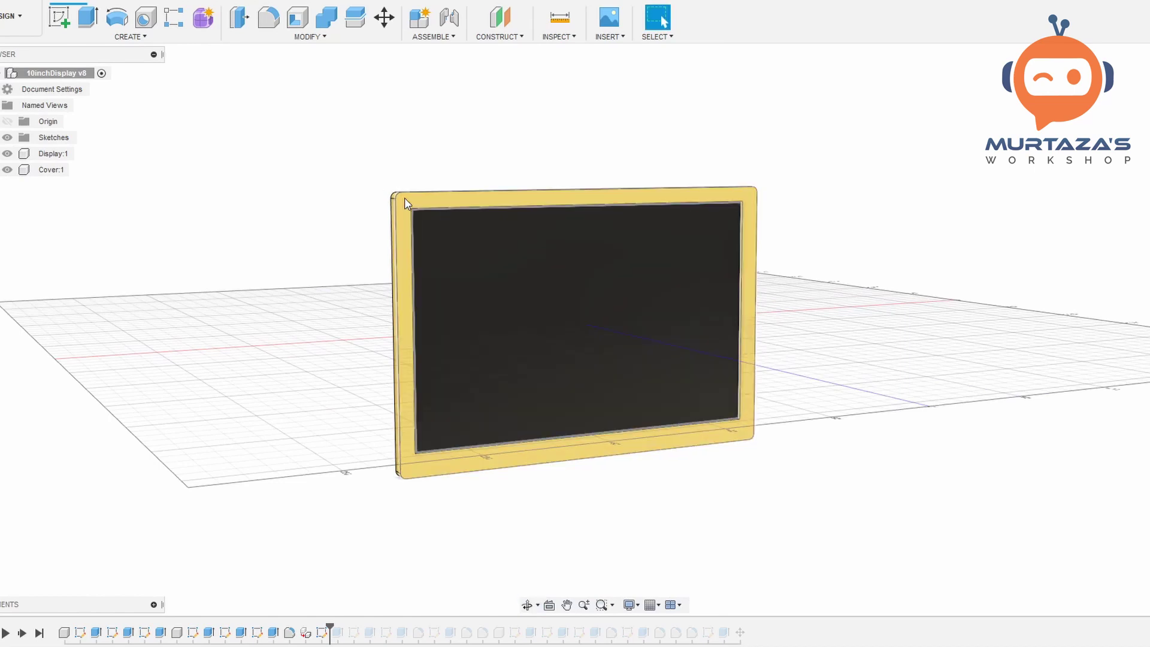
scroll(400, 200, up, 5)
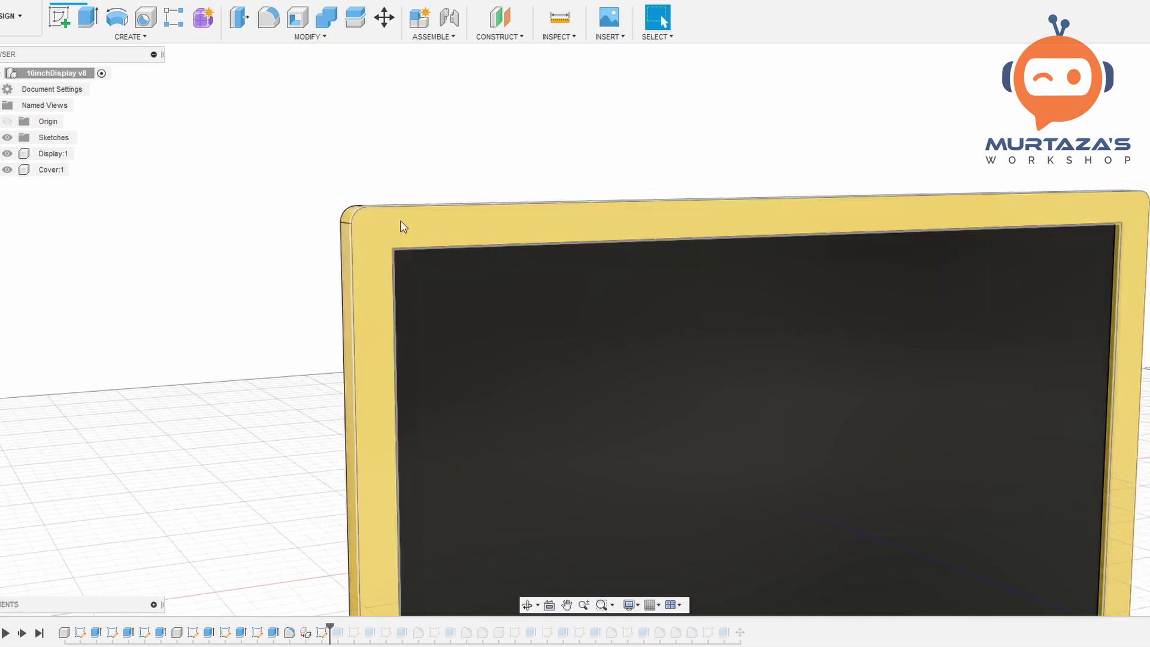
- Select the front face of the Body1 plate and look down on it
scroll(480, 300, down, 5)
shift+middle_drag(480, 300, 491, 557)
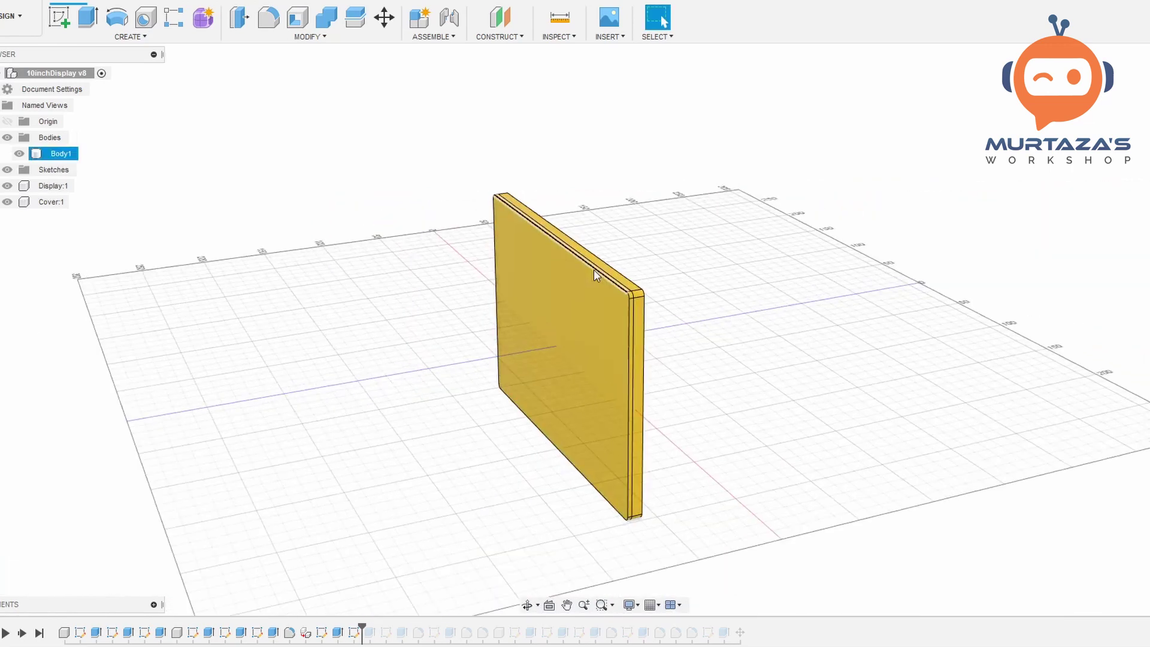
scroll(595, 270, up, 3)
click(609, 325)
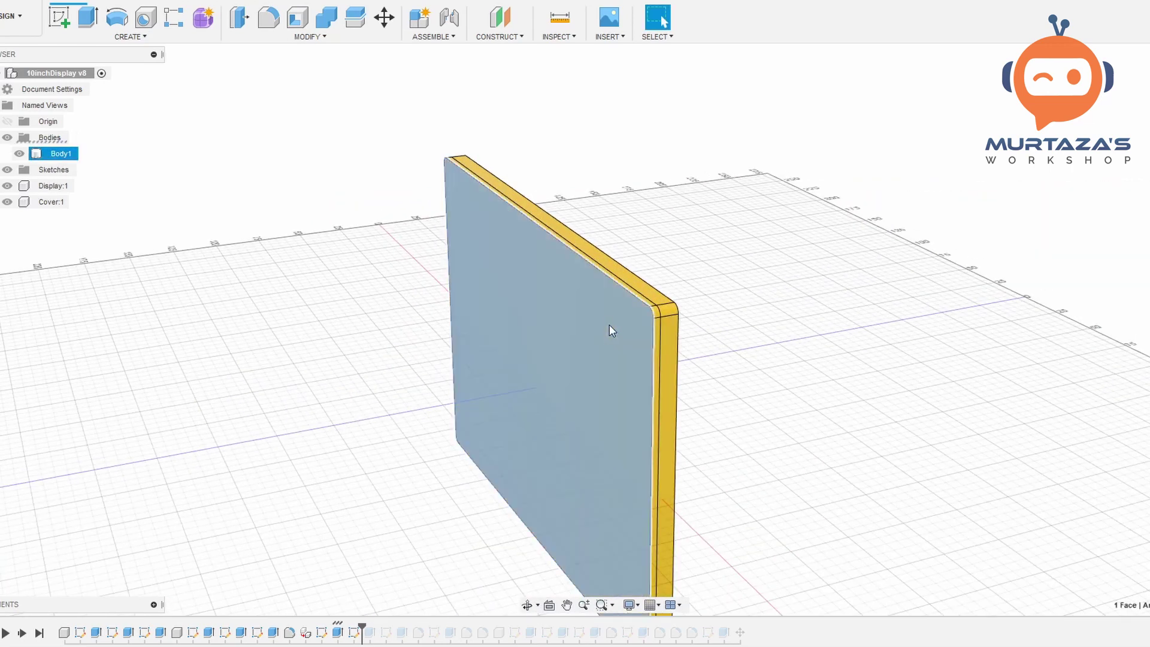
scroll(609, 325, down, 3)
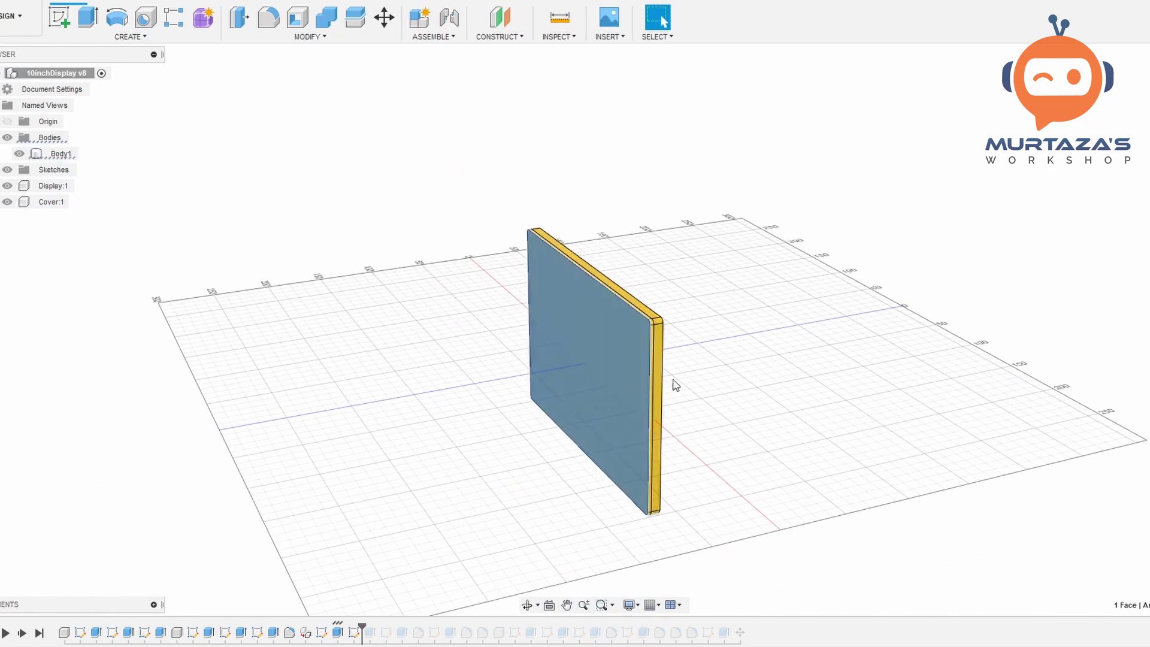
shift+middle_drag(749, 444, 841, 362)
drag(841, 363, 749, 336)
key(Escape)
- View the plate side-on, clear the face selection, and inspect its back and front
scroll(611, 383, up, 3)
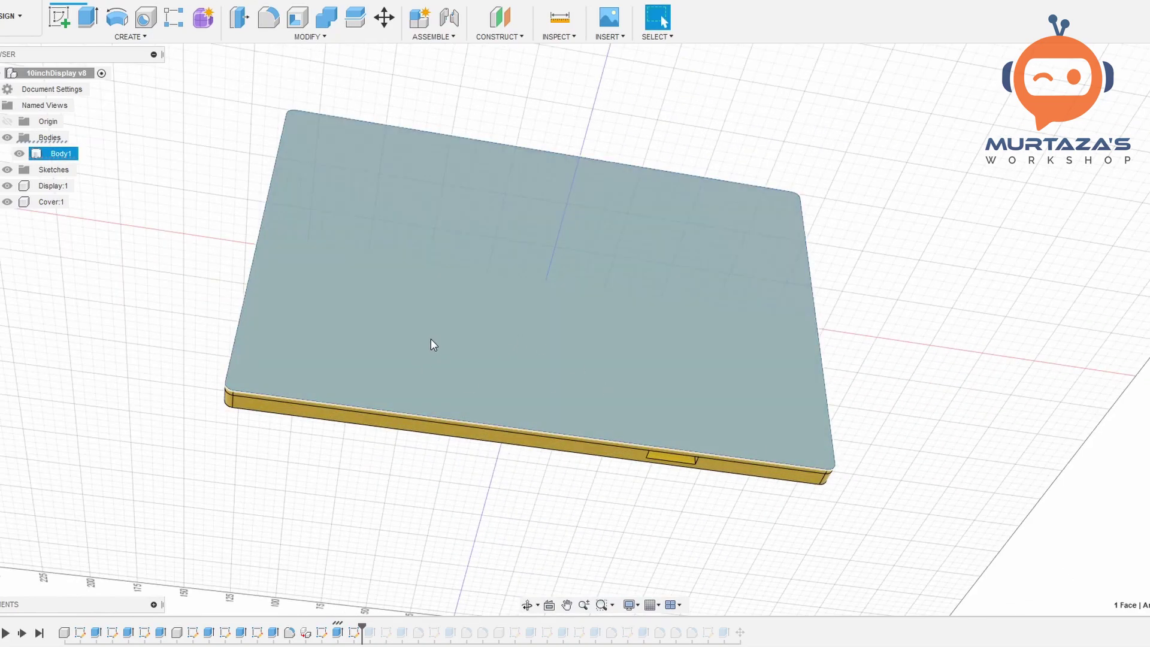
scroll(544, 349, down, 3)
shift+middle_drag(592, 344, 678, 413)
key(Escape)
scroll(566, 321, up, 2)
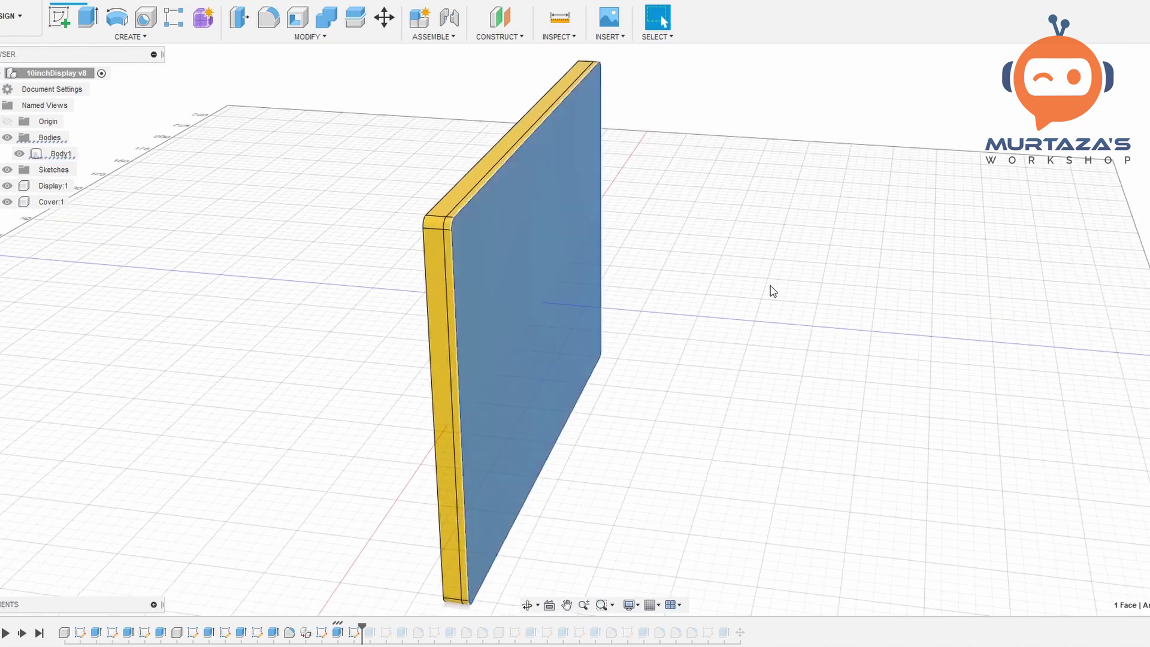
click(770, 290)
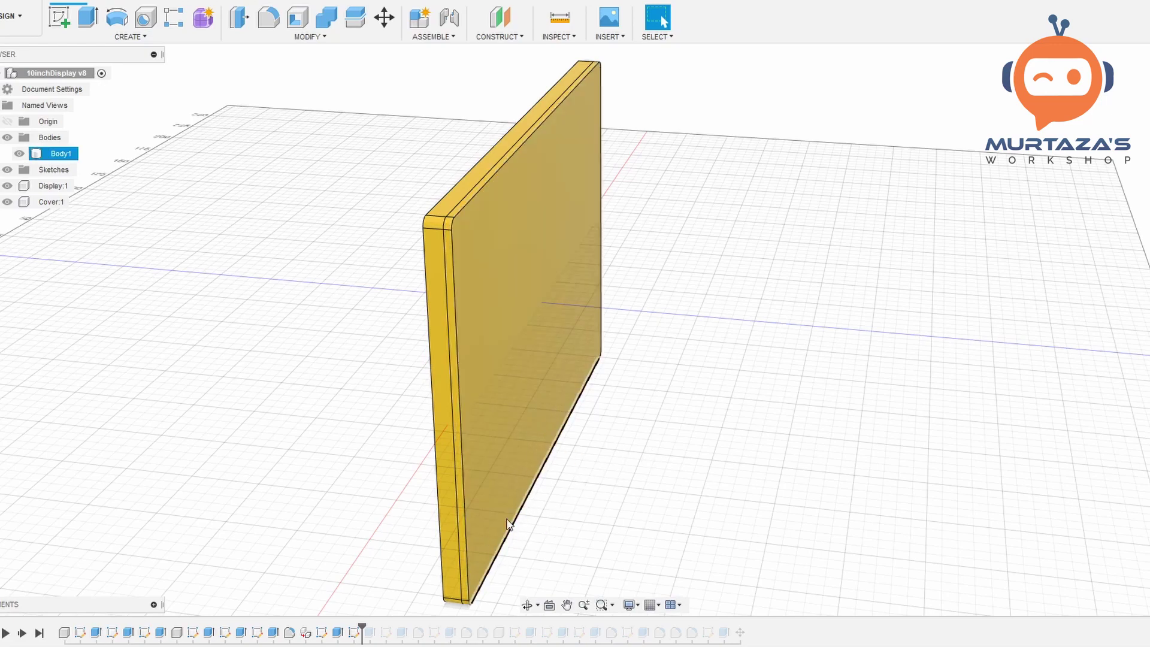
mouse_move(655, 502)
shift+middle_down()
mouse_move(575, 465)
mouse_move(644, 503)
shift+middle_up()
scroll(515, 350, down, 3)
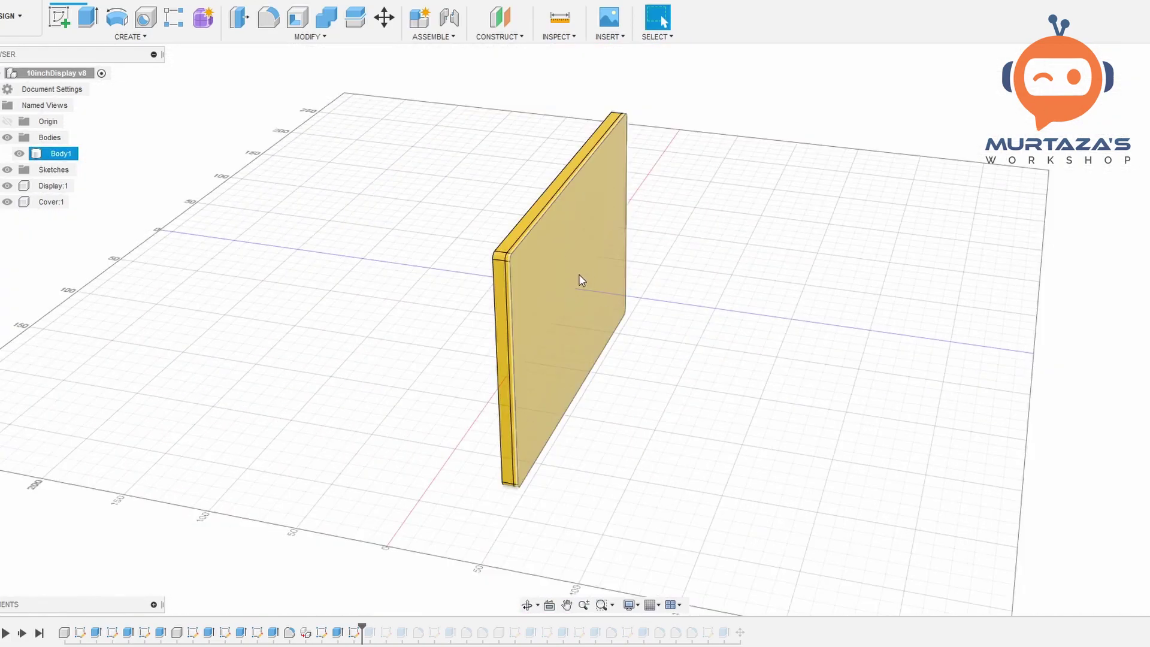
shift+middle_drag(584, 279, 542, 324)
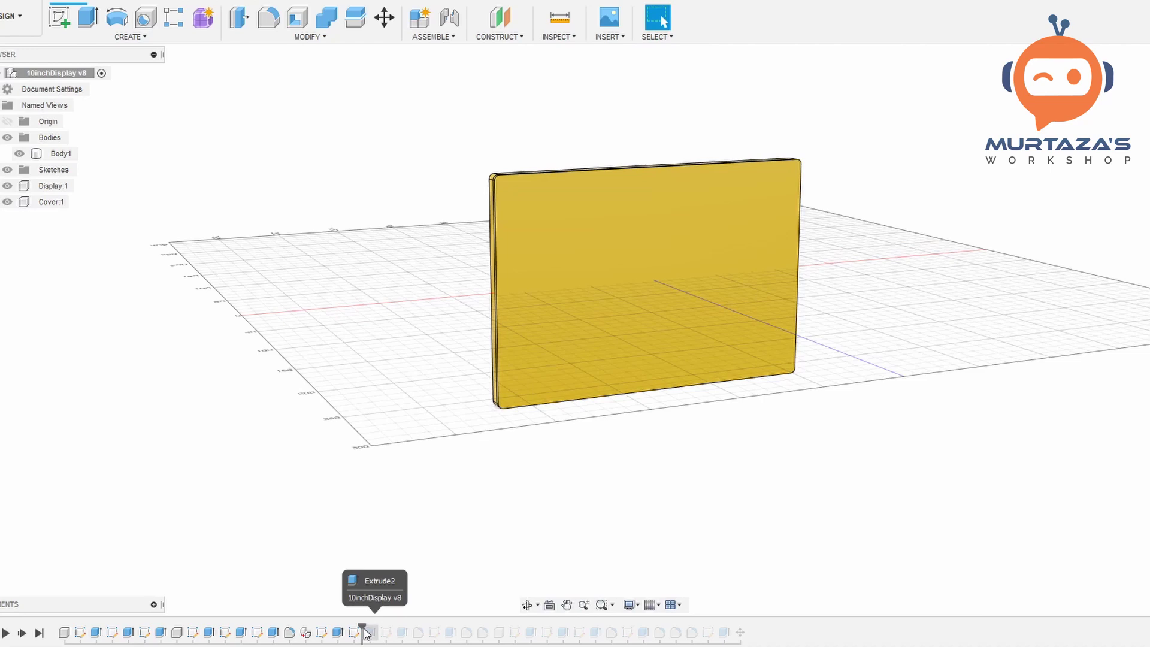
- Advance the timeline to add the rounded square Body3 pad and select its face
drag(362, 629, 394, 630)
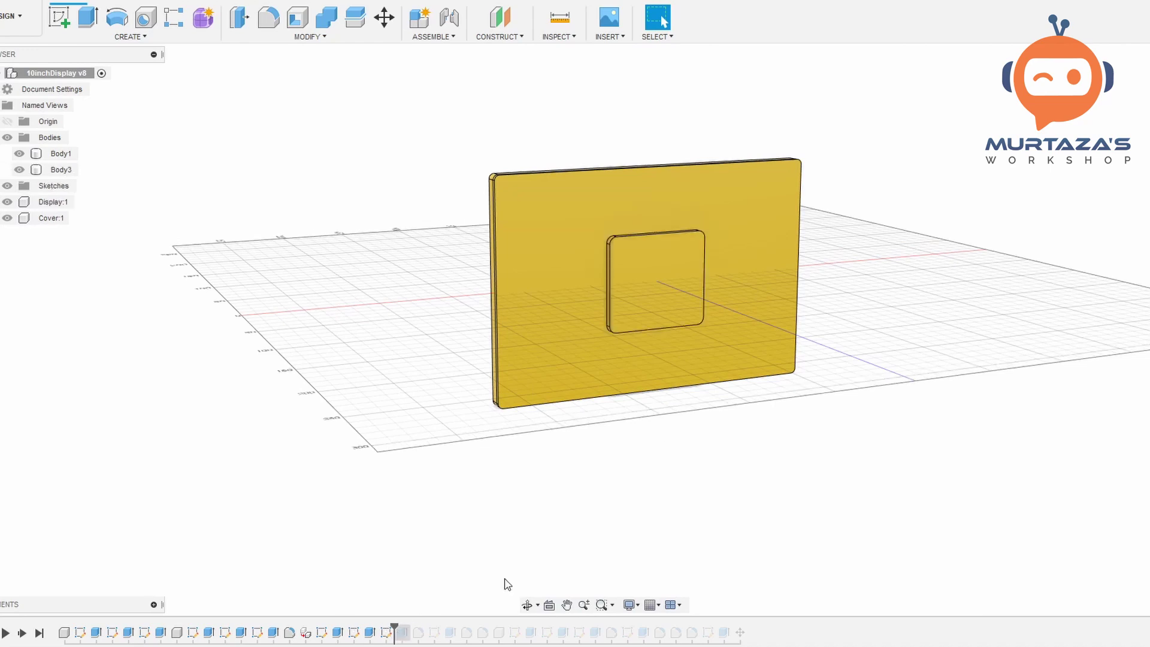
scroll(662, 246, up, 5)
click(667, 271)
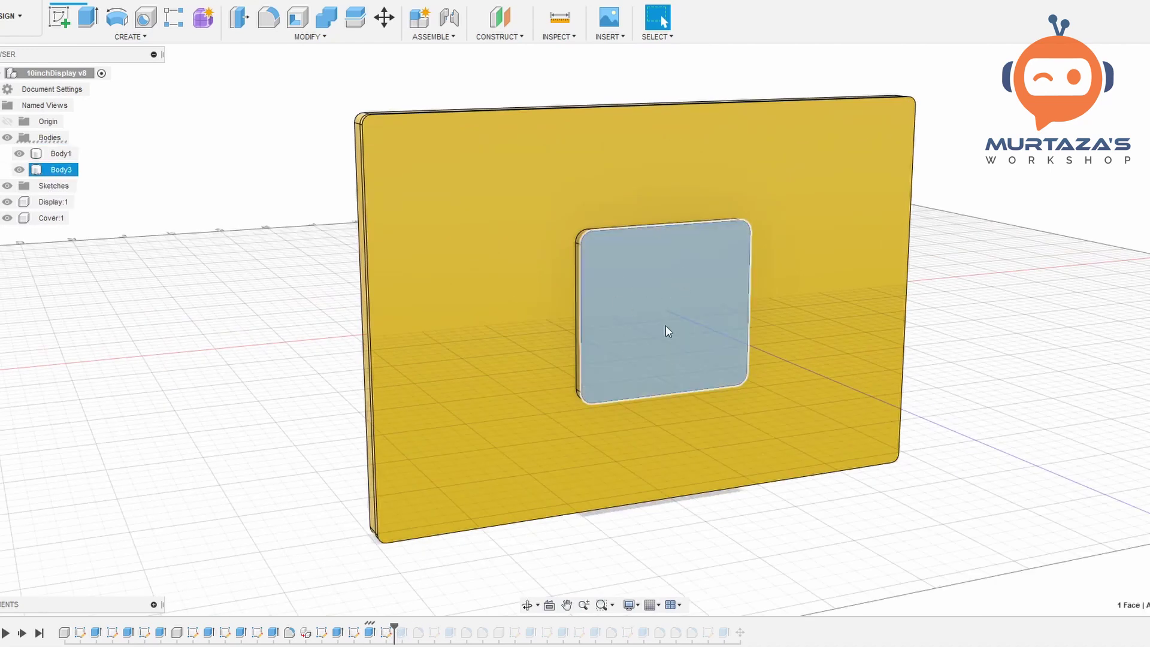
scroll(655, 326, down, 2)
shift+middle_drag(657, 329, 558, 342)
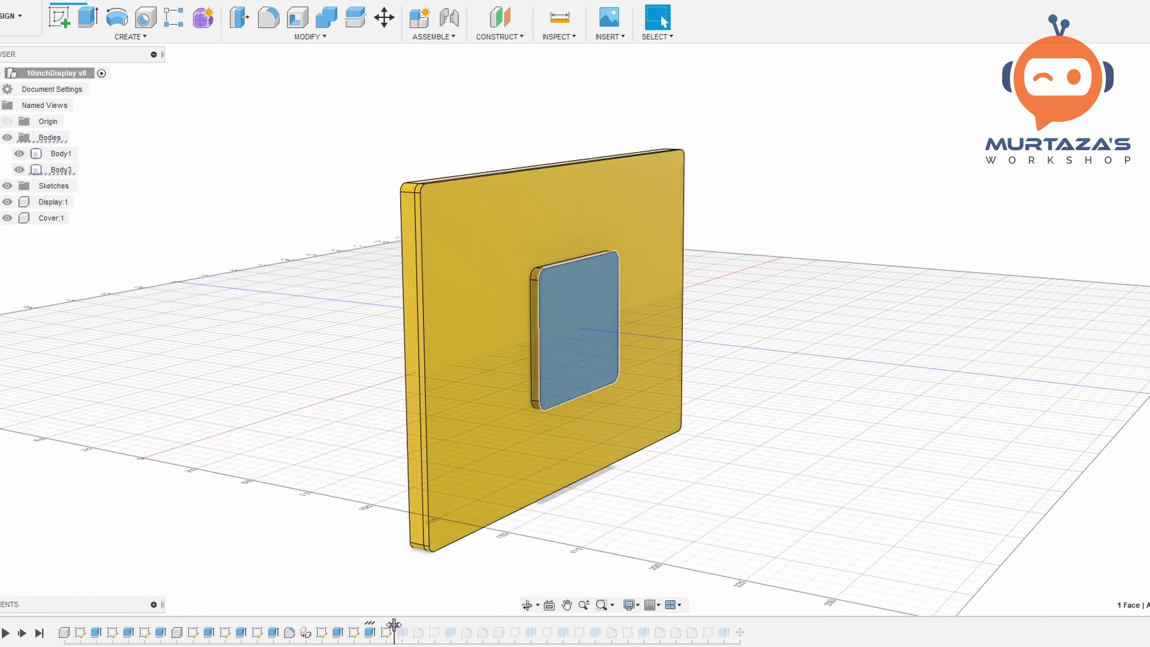
- Add the Sketch4 knob plates, select the knob's curved edge, and step back to compare the fillet
drag(394, 628, 423, 626)
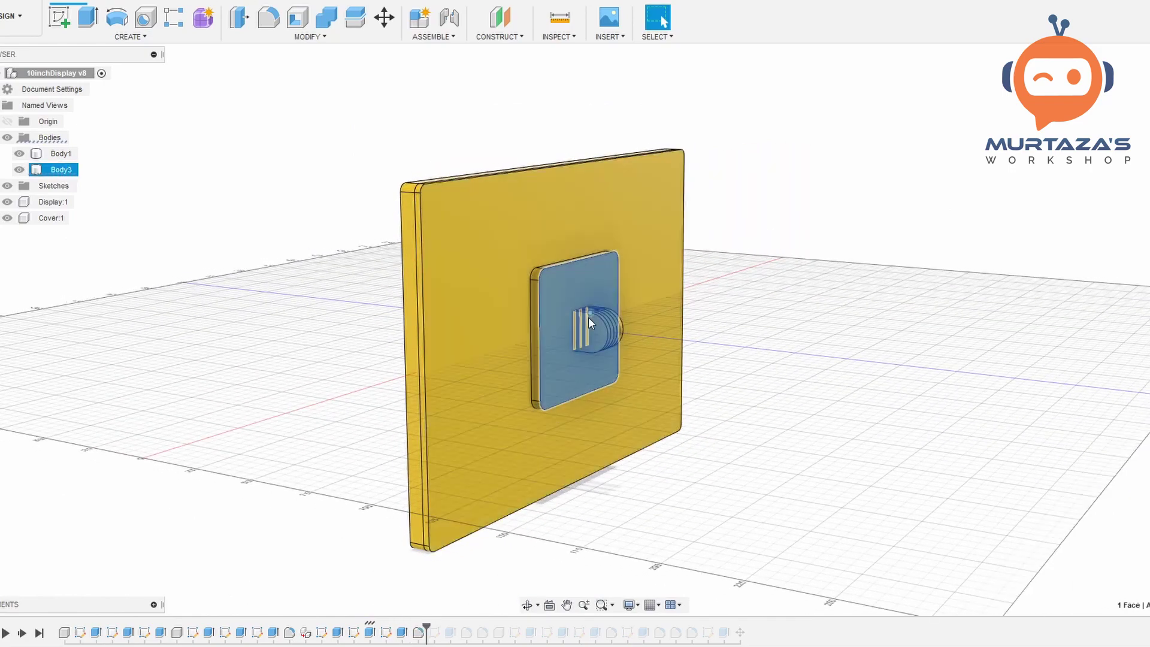
scroll(623, 312, up, 5)
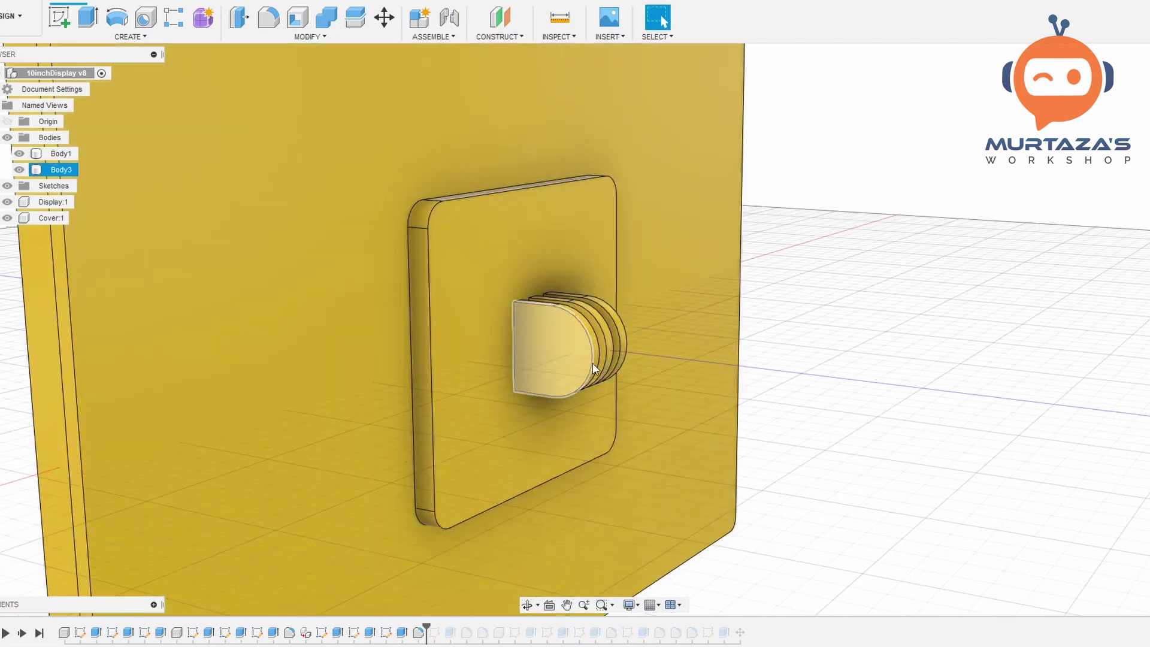
scroll(593, 360, up, 3)
click(598, 328)
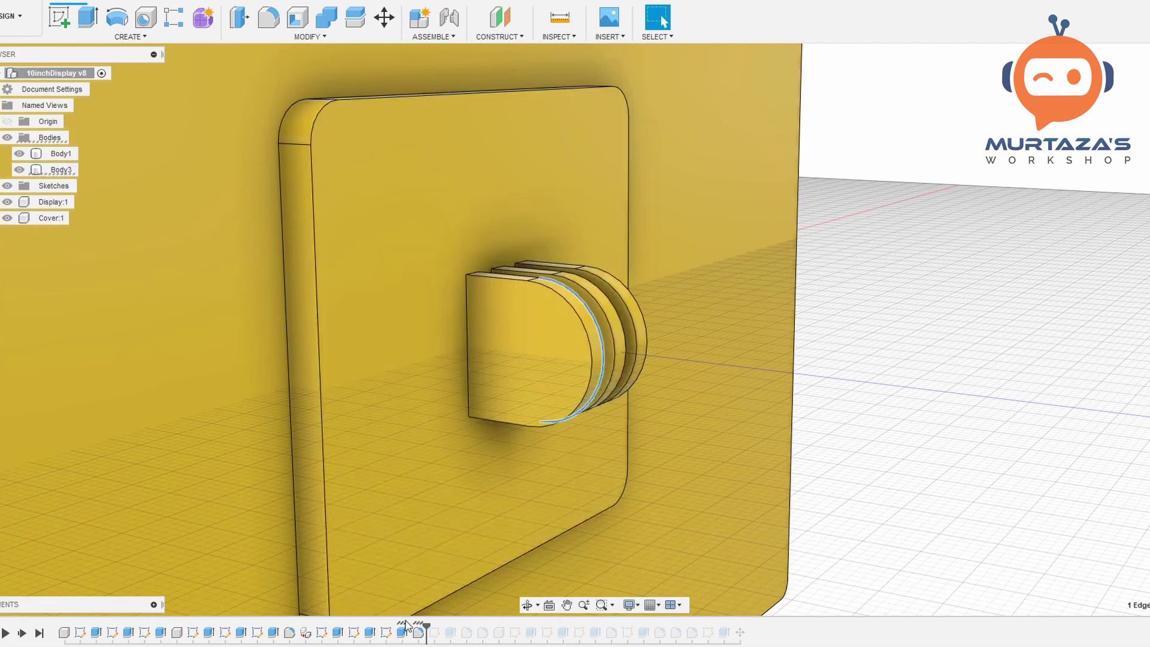
mouse_move(426, 630)
mouse_down()
mouse_move(411, 628)
mouse_move(427, 630)
mouse_up()
scroll(604, 384, down, 2)
scroll(606, 392, down, 4)
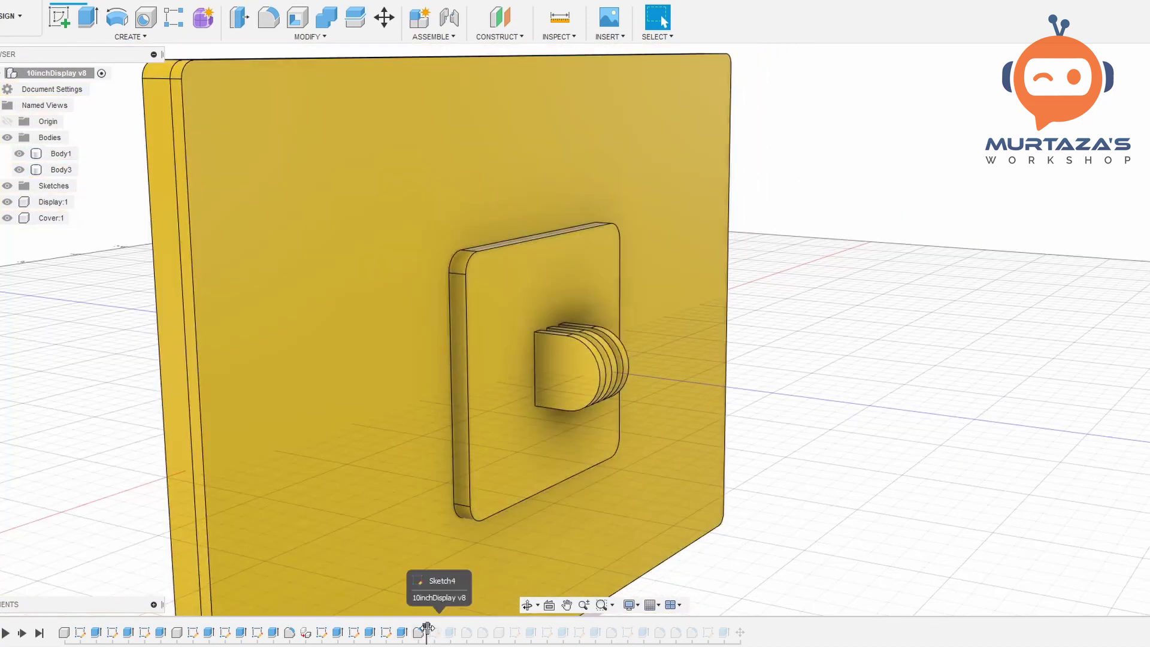
- Advance the timeline to the hole feature and select the knob hole's inner face
drag(426, 627, 459, 627)
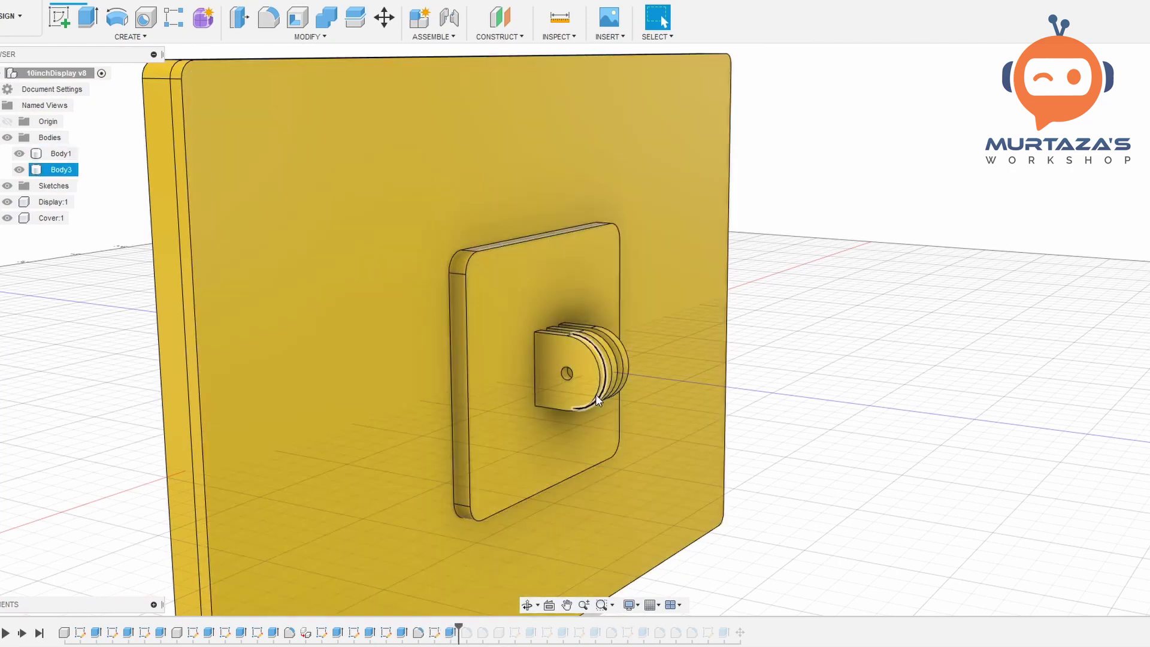
scroll(567, 372, up, 5)
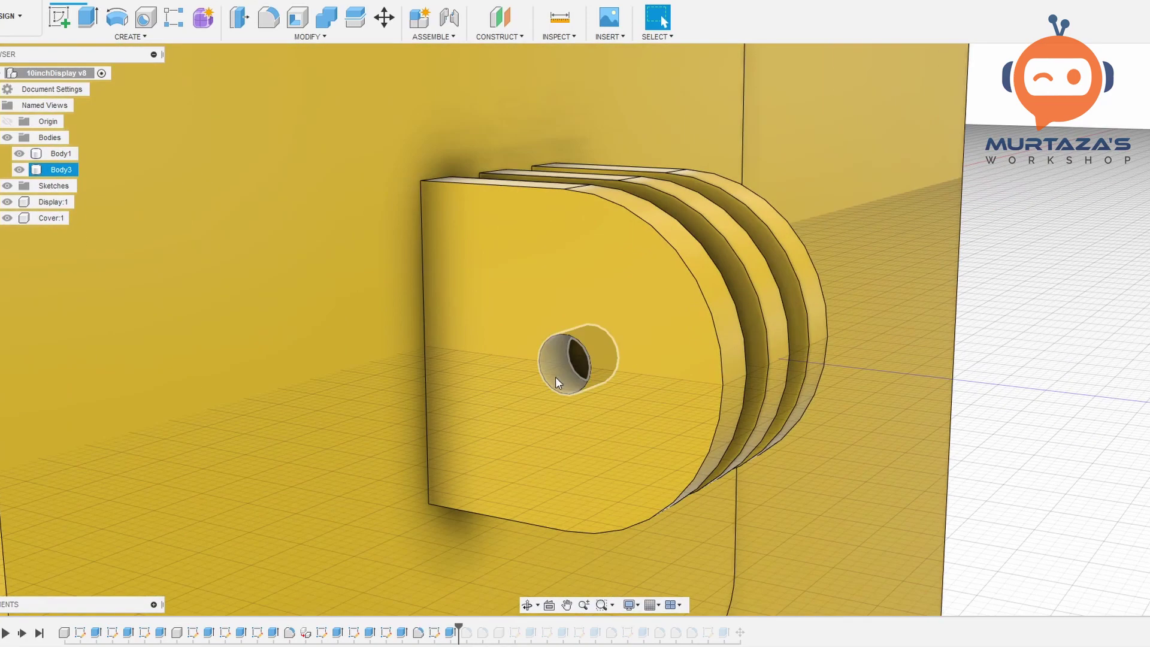
click(559, 369)
scroll(564, 361, down, 6)
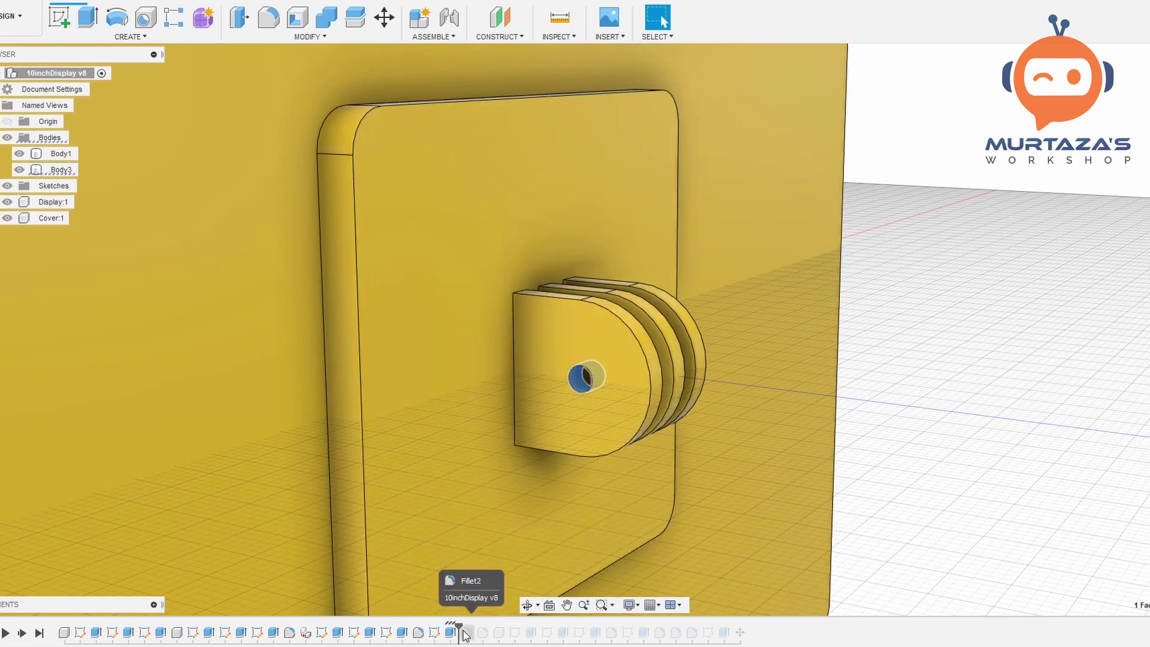
- Roll forward to the slotted bracket, then step back one feature and select the knob block's top edge
drag(466, 627, 489, 626)
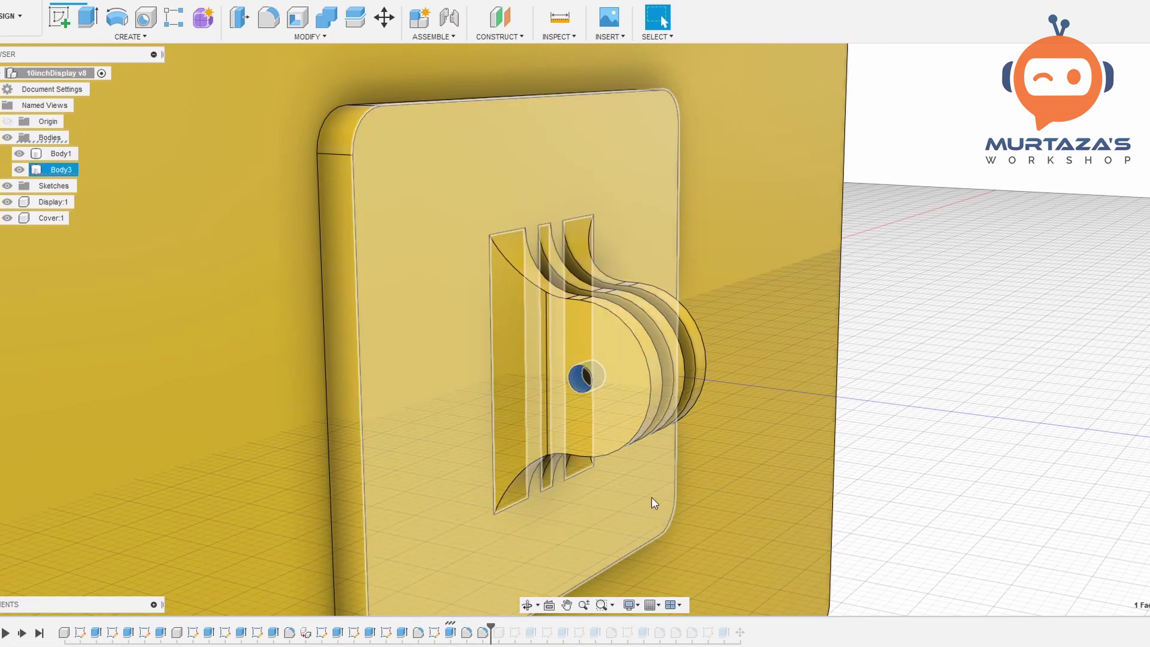
scroll(572, 328, up, 3)
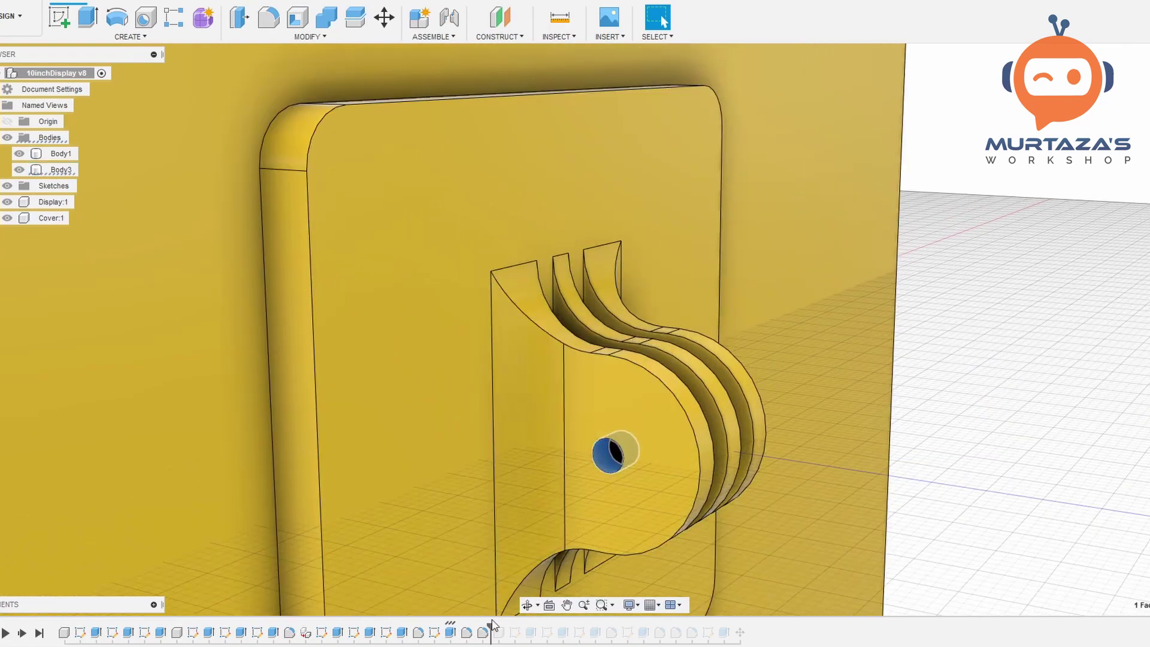
drag(490, 631, 458, 628)
scroll(516, 328, up, 2)
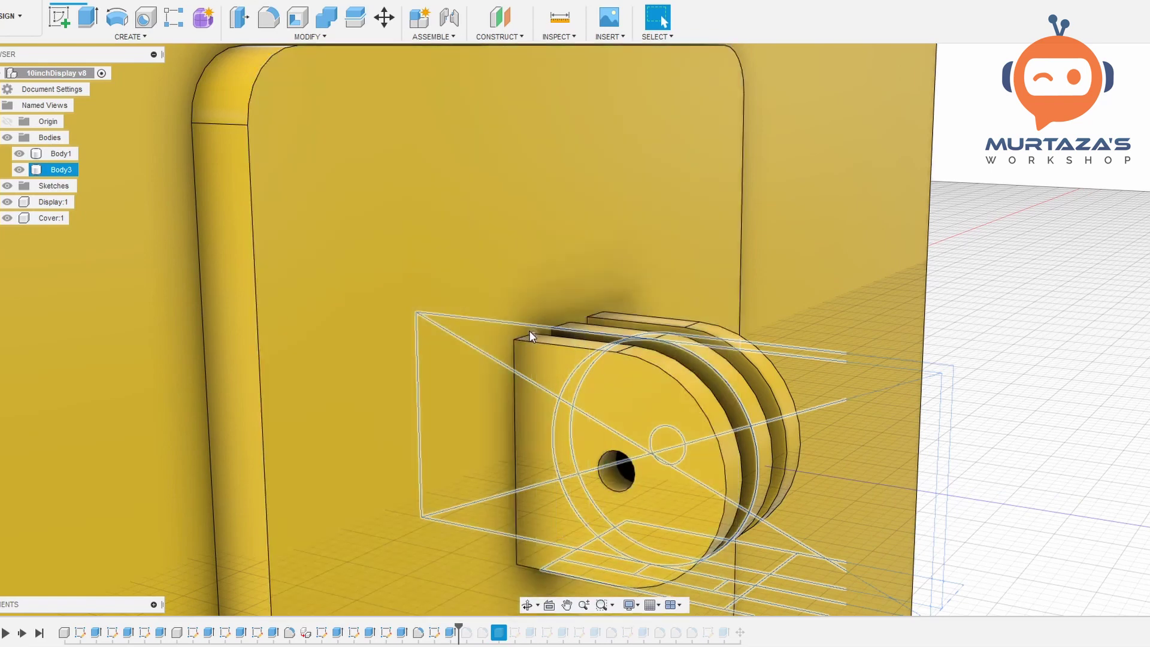
click(527, 338)
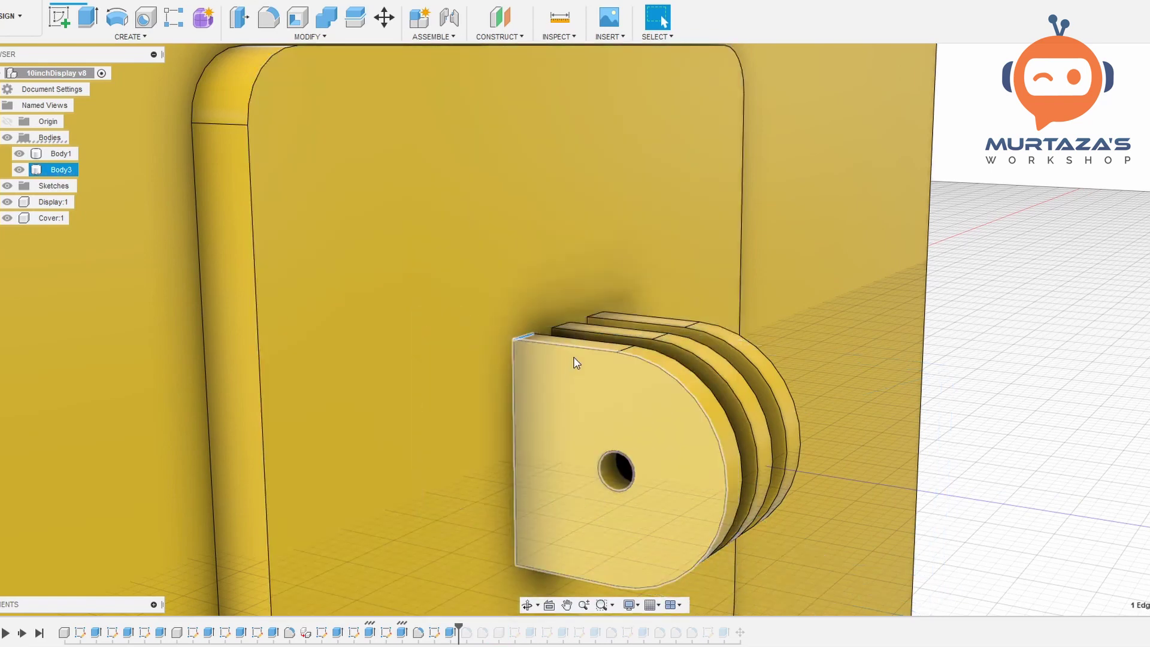
scroll(577, 363, up, 1)
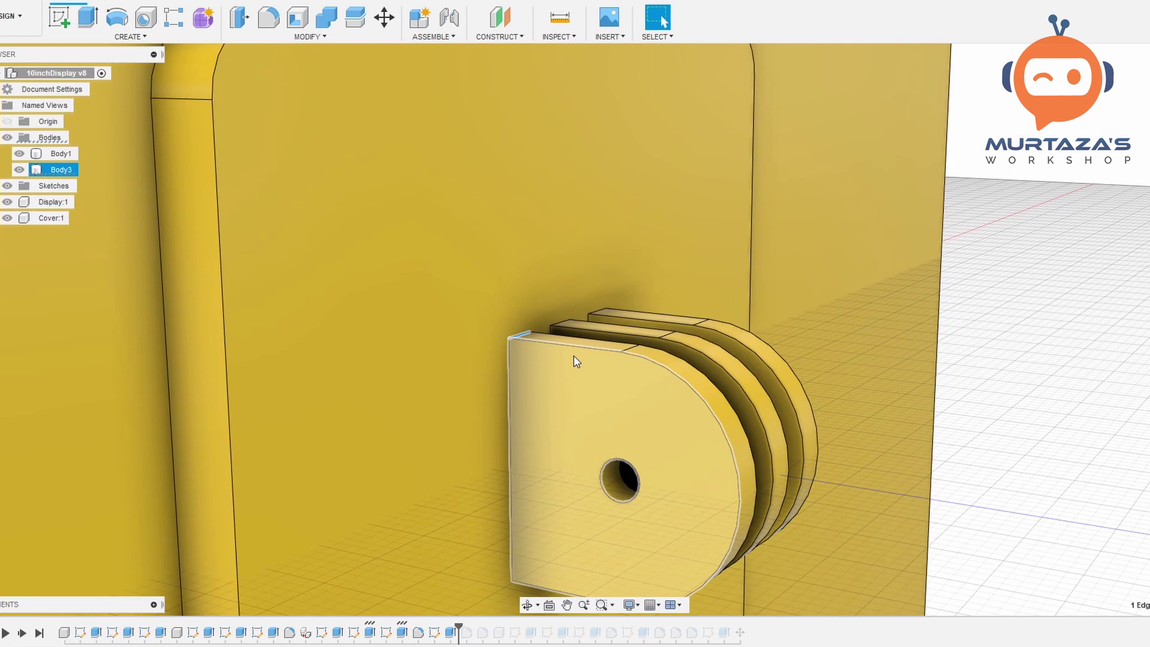
scroll(567, 357, up, 1)
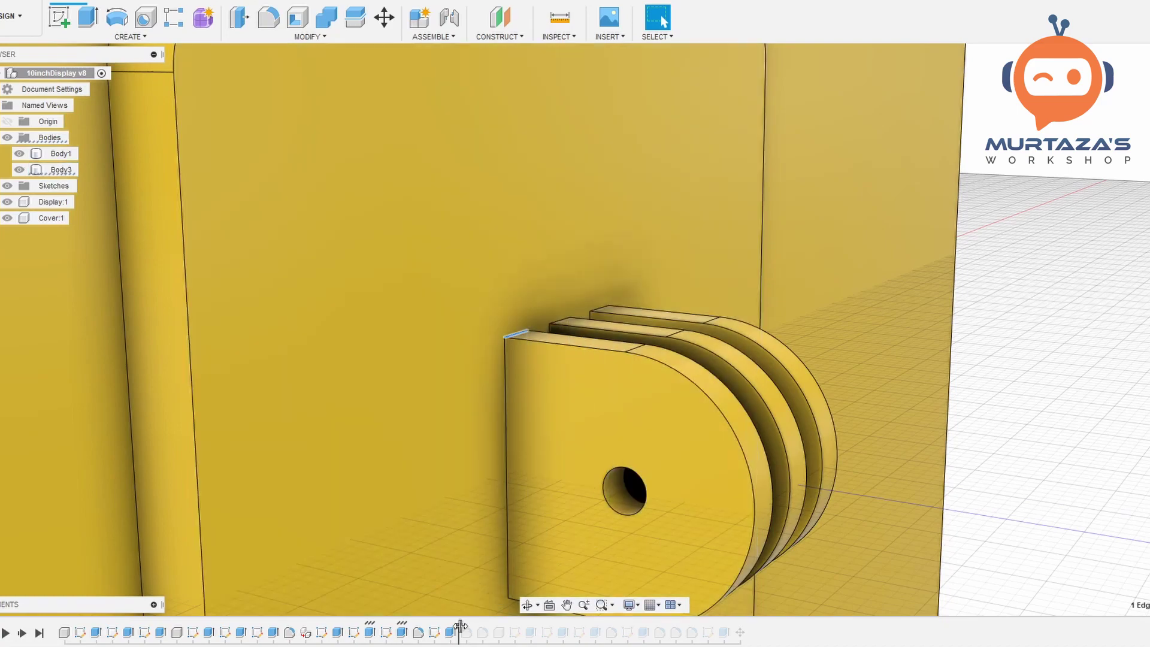
- Advance again to add the curved bracket cuts and view the whole plate from the front
drag(460, 633, 490, 633)
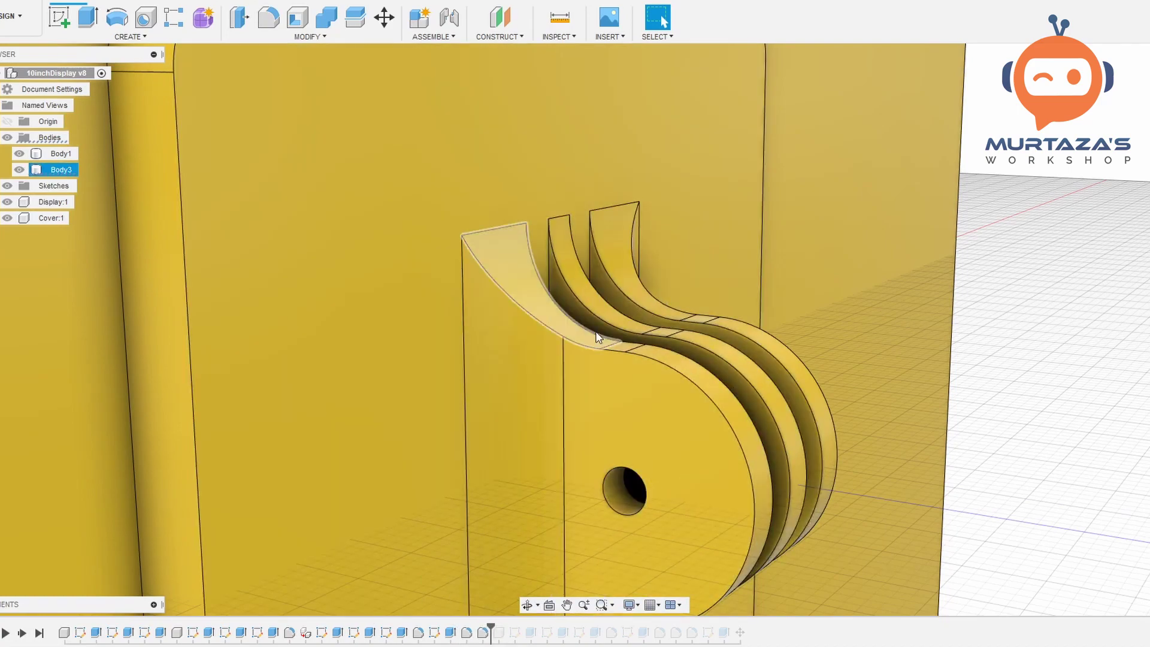
scroll(685, 387, down, 2)
shift+middle_drag(711, 386, 667, 359)
scroll(621, 314, up, 5)
key(Escape)
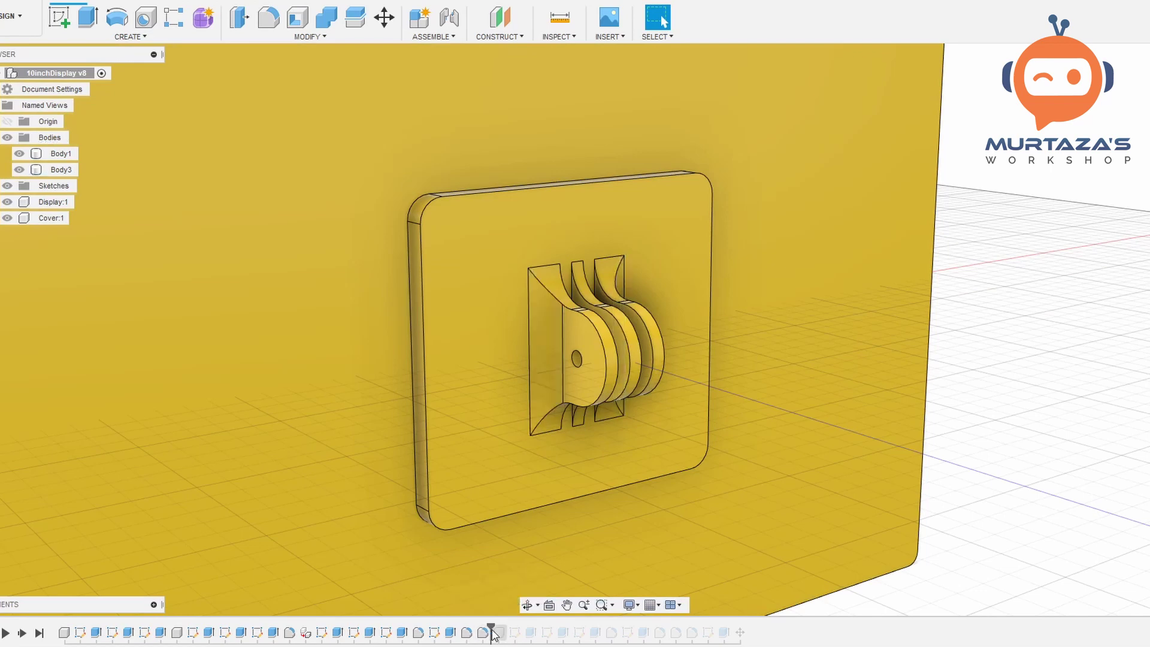
- Roll the timeline past the two Component3 extrusions and zoom in on the mount
drag(490, 632, 533, 612)
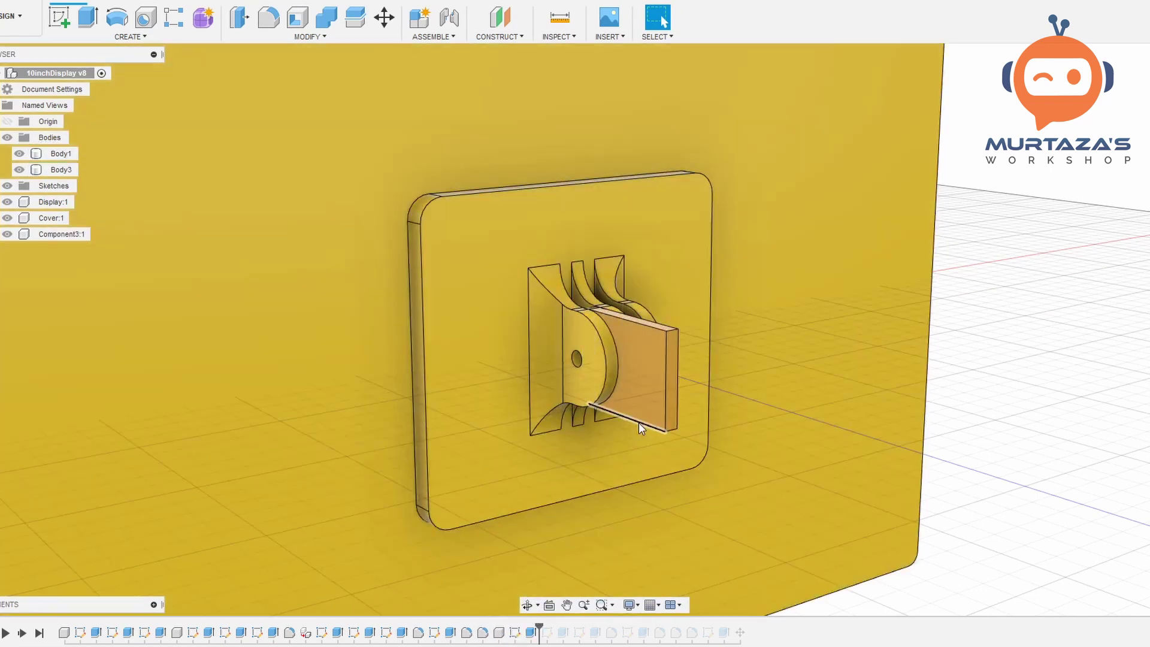
scroll(638, 423, down, 8)
drag(539, 633, 571, 633)
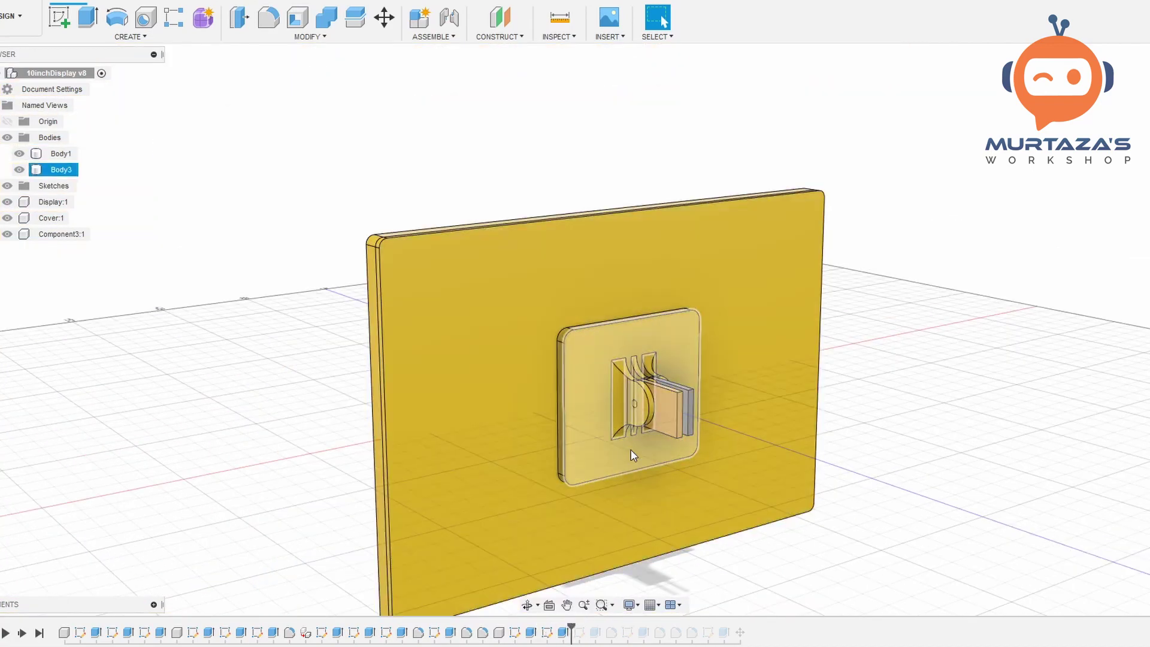
scroll(693, 350, up, 5)
mouse_move(694, 350)
shift+middle_down()
mouse_move(634, 379)
mouse_move(665, 361)
shift+middle_up()
scroll(678, 321, up, 3)
scroll(695, 318, up, 3)
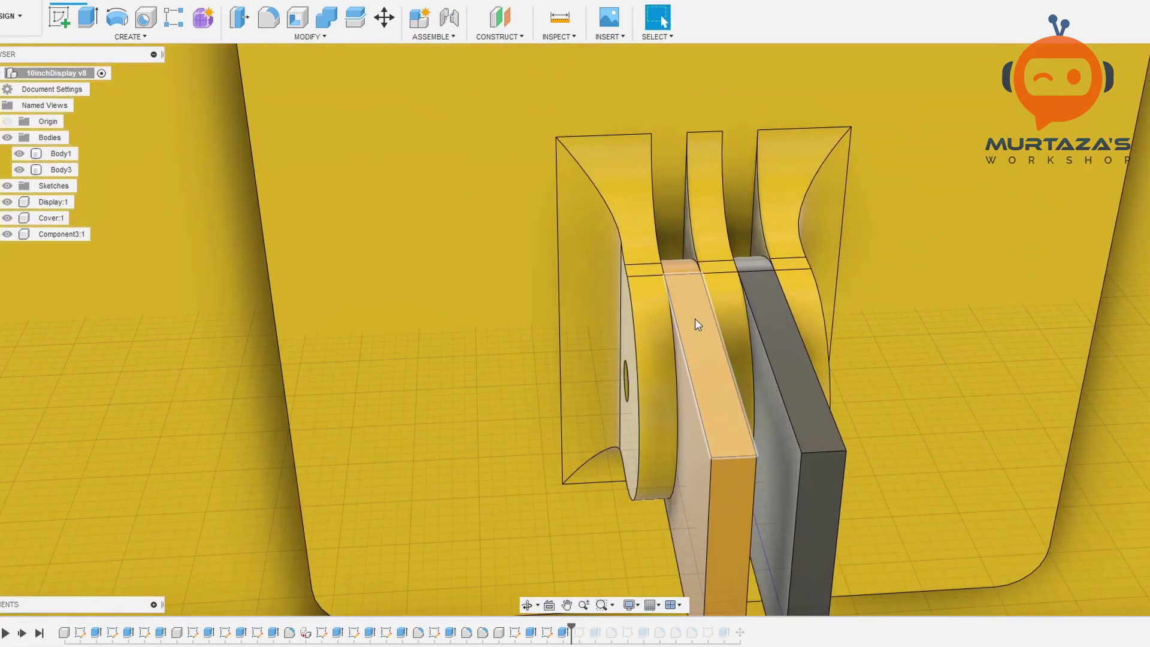
scroll(695, 318, up, 2)
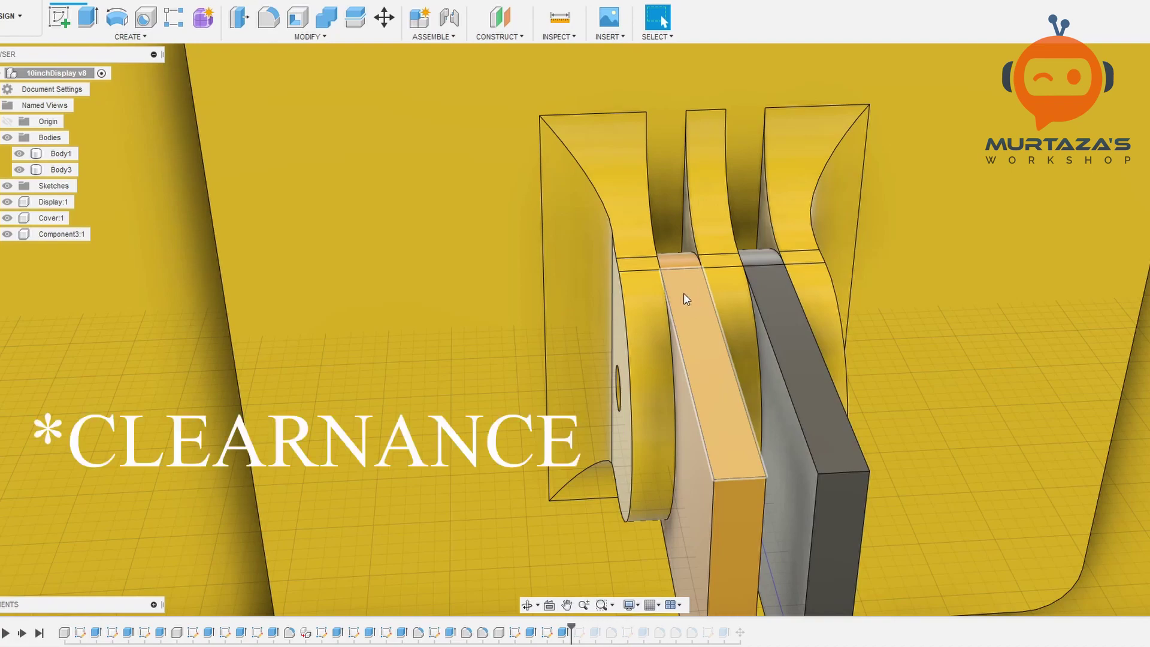
- Check the inserted orange plate's clearance between the fins, then advance to add the stand arm
click(667, 275)
scroll(667, 271, up, 5)
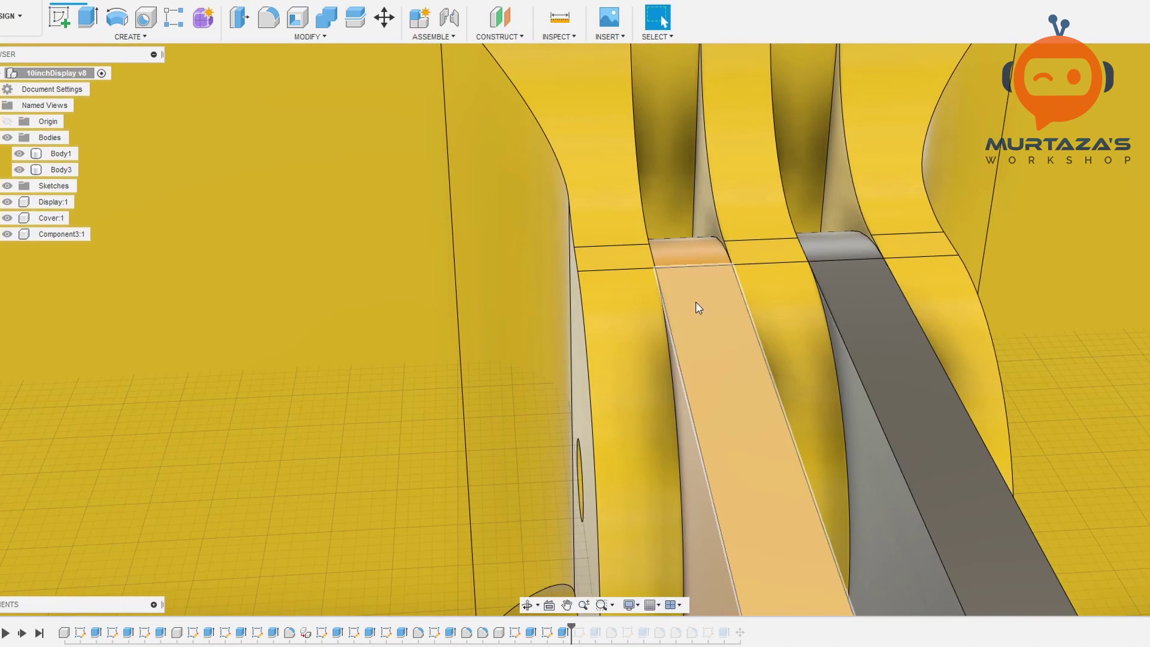
click(696, 304)
scroll(730, 423, down, 10)
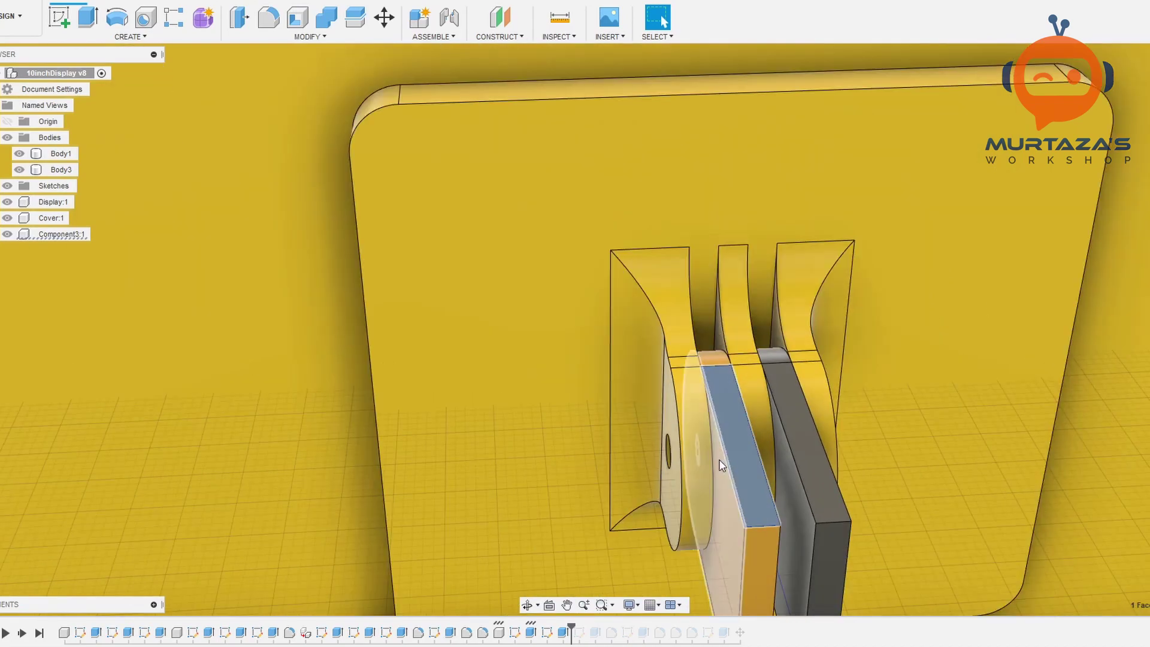
shift+middle_drag(732, 428, 763, 486)
scroll(763, 486, down, 5)
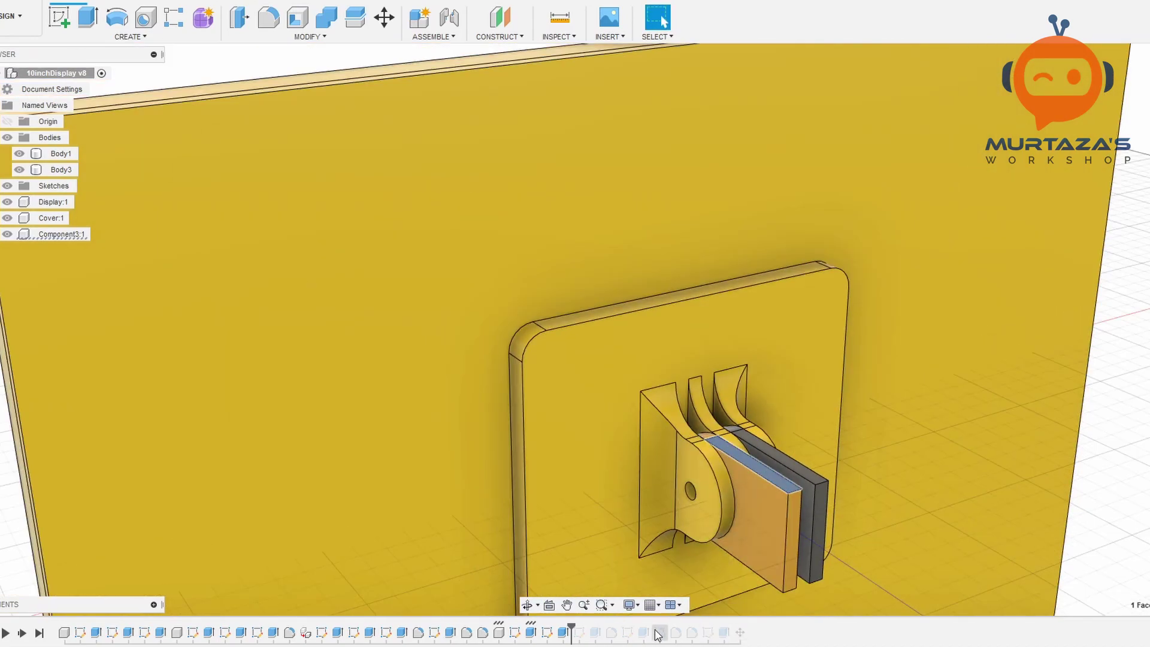
drag(572, 632, 579, 632)
drag(579, 632, 620, 633)
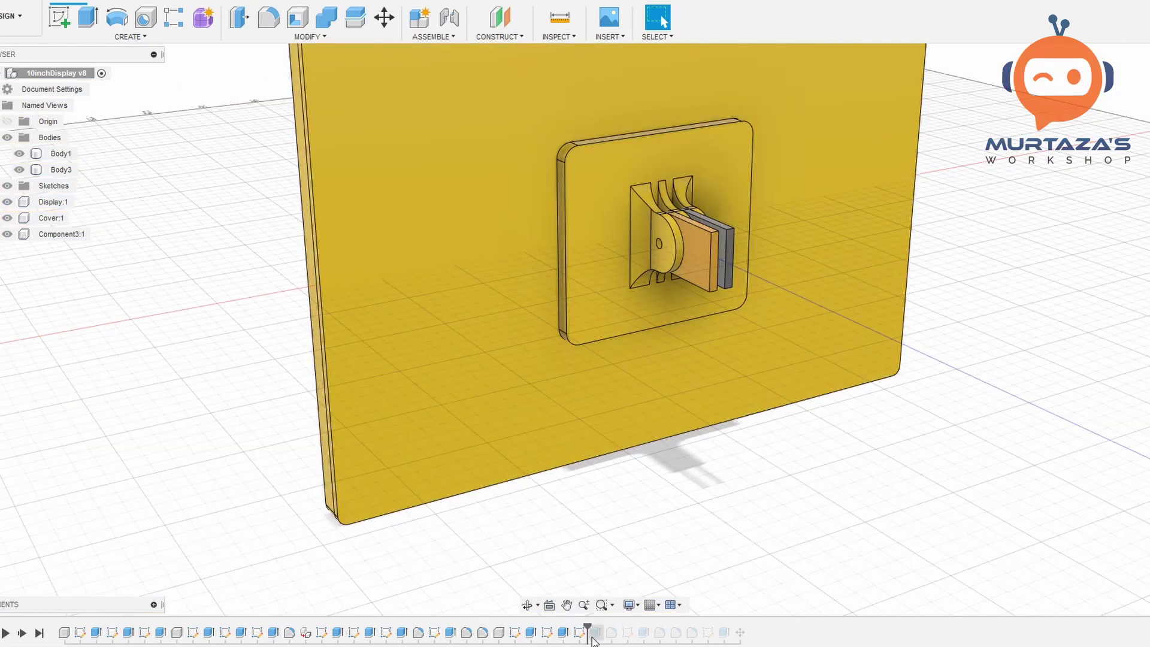
scroll(743, 443, down, 3)
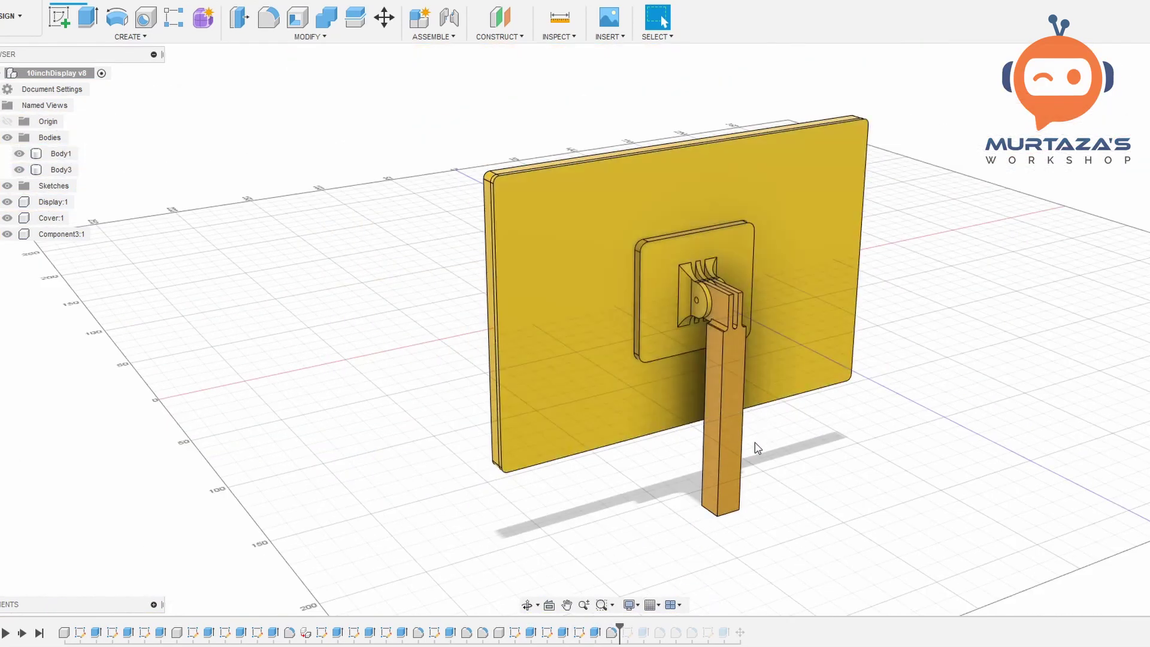
shift+middle_drag(758, 449, 713, 426)
click(734, 372)
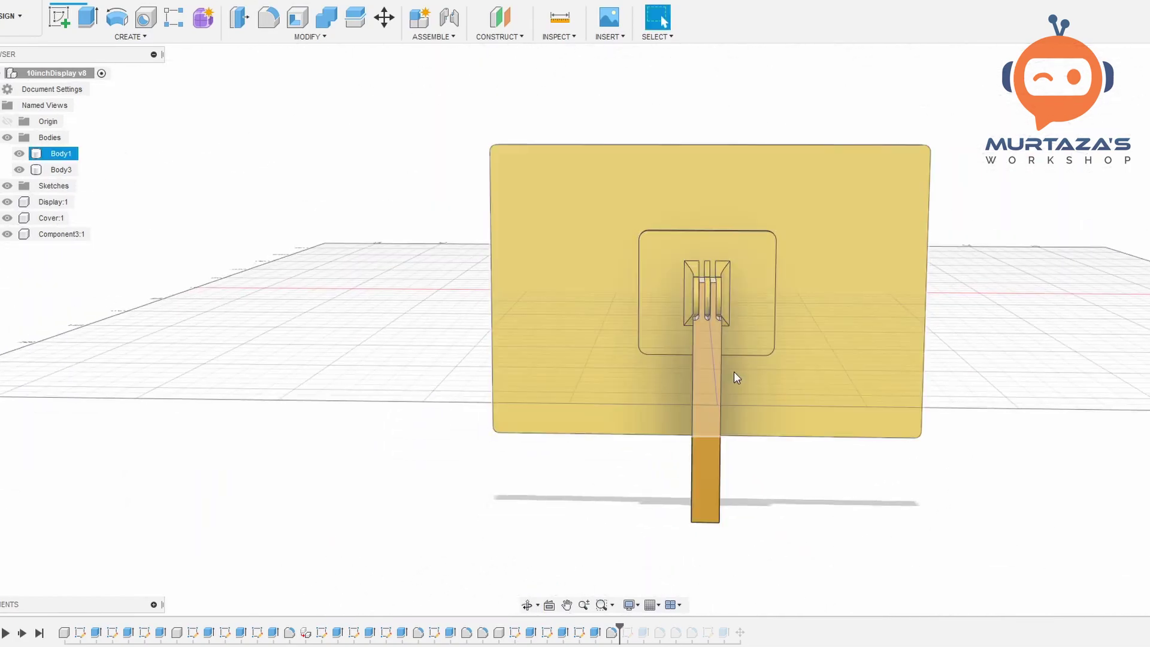
click(770, 478)
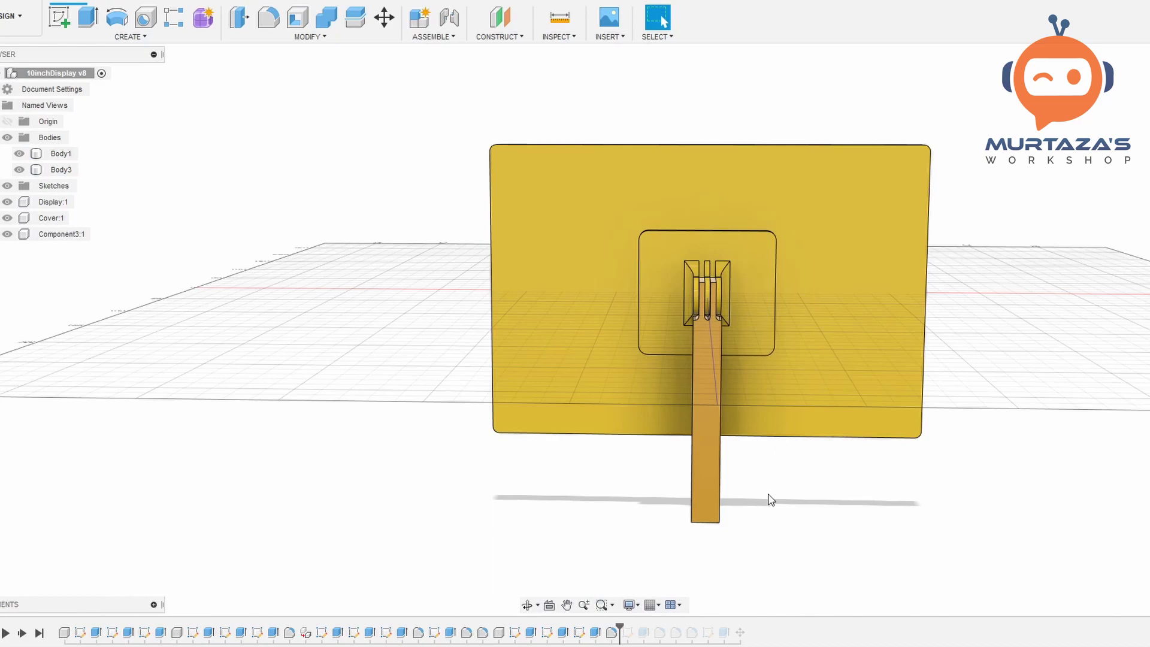
shift+middle_drag(771, 498, 778, 442)
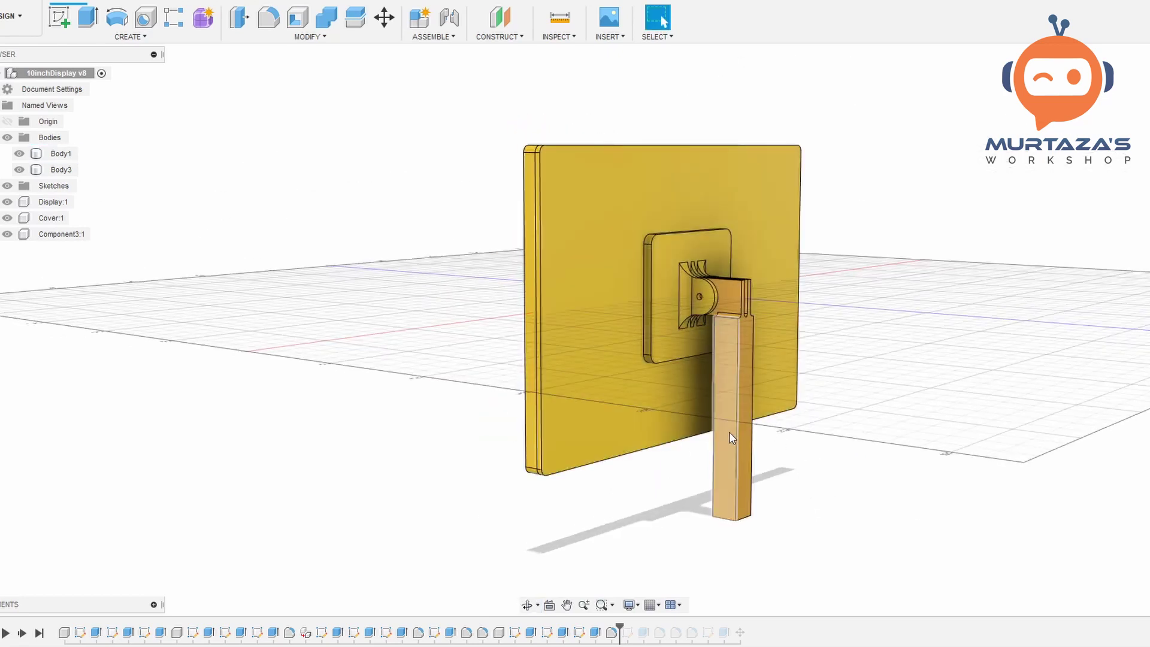
scroll(727, 419, up, 3)
scroll(721, 493, down, 4)
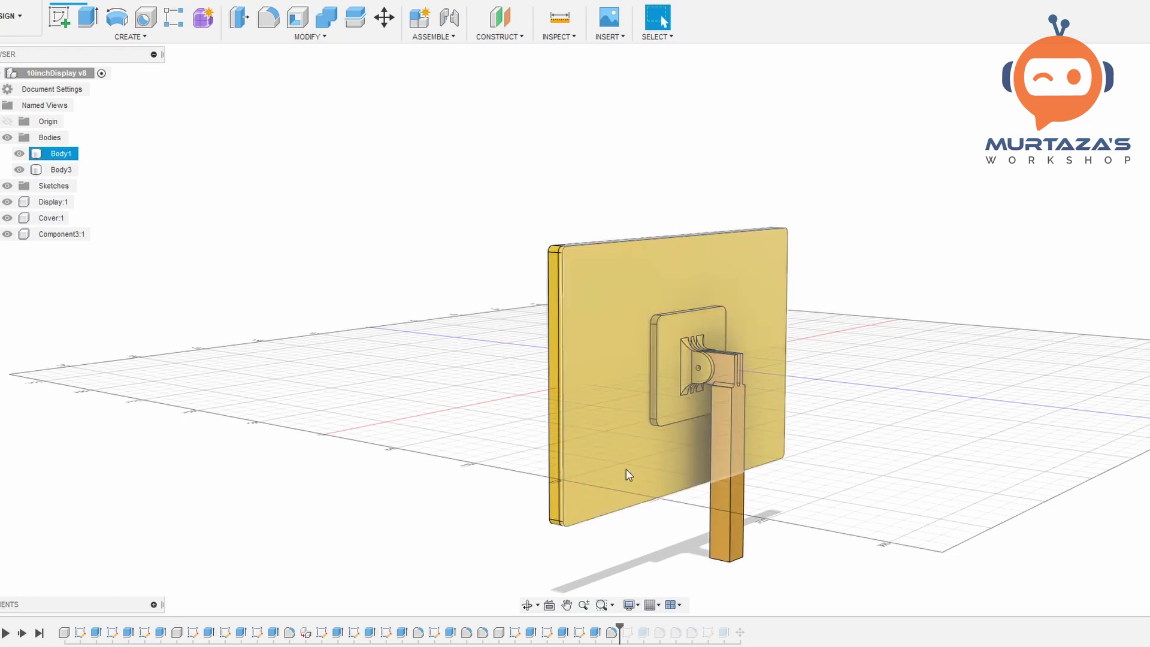
shift+middle_drag(658, 550, 658, 432)
scroll(741, 439, up, 6)
scroll(728, 443, down, 3)
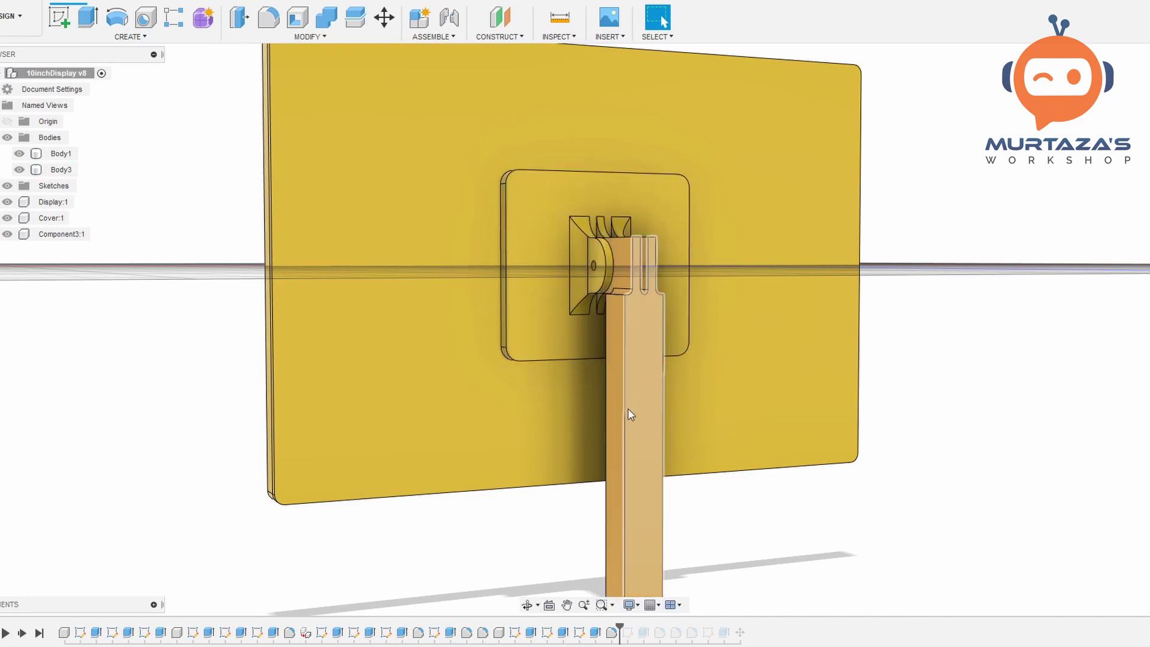
scroll(684, 511, down, 3)
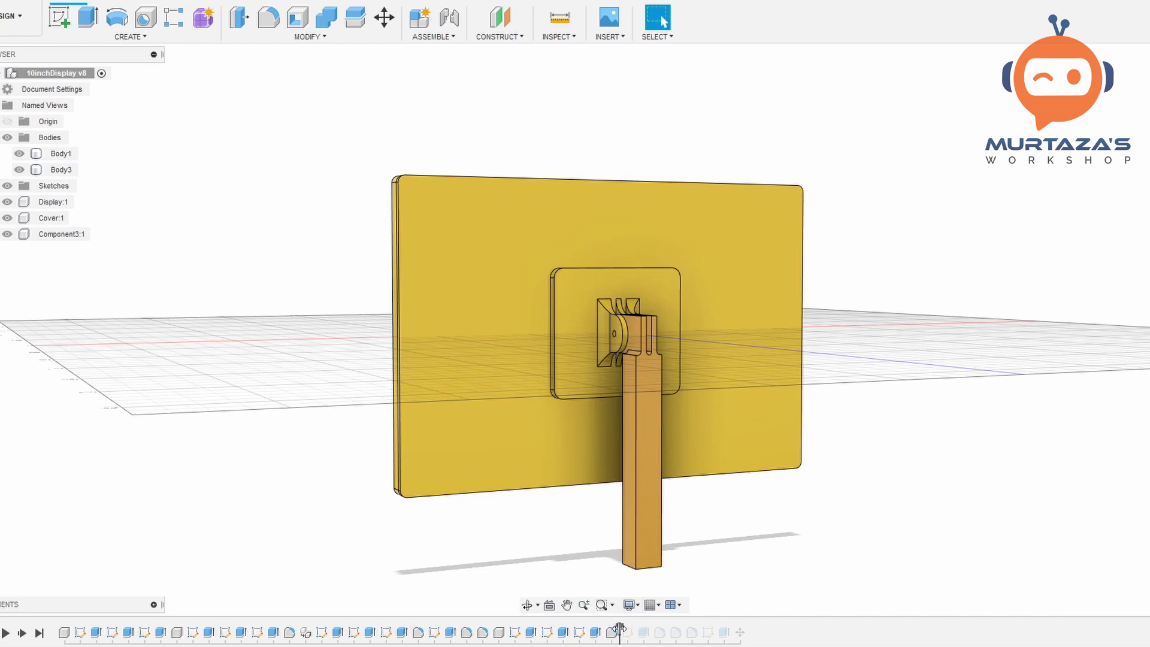
drag(619, 629, 649, 633)
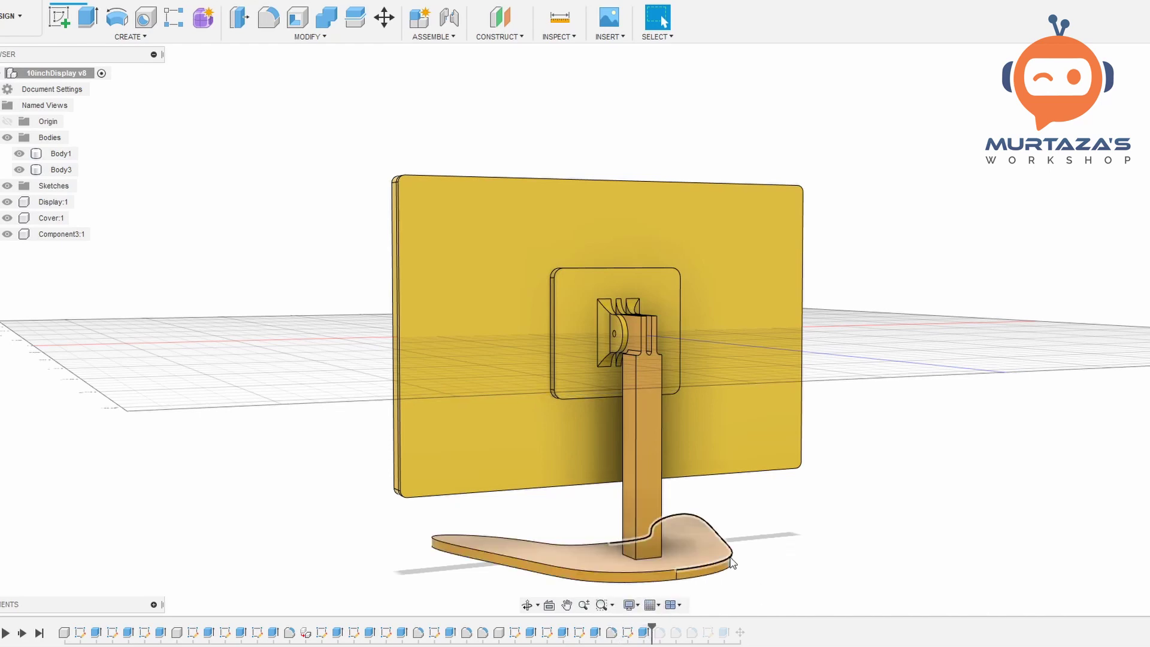
scroll(728, 558, down, 2)
shift+middle_drag(689, 555, 829, 406)
scroll(602, 486, up, 3)
shift+middle_drag(602, 486, 657, 434)
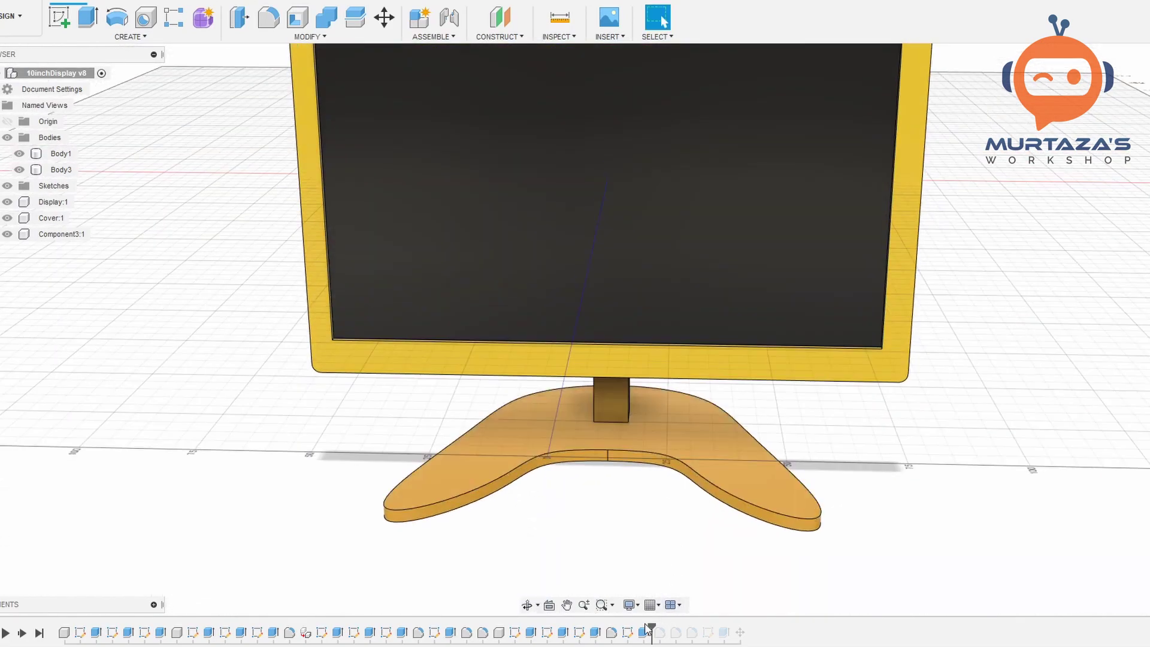
- Open the base outline sketch for editing and select the top point of its back curve
right_click(628, 632)
click(656, 498)
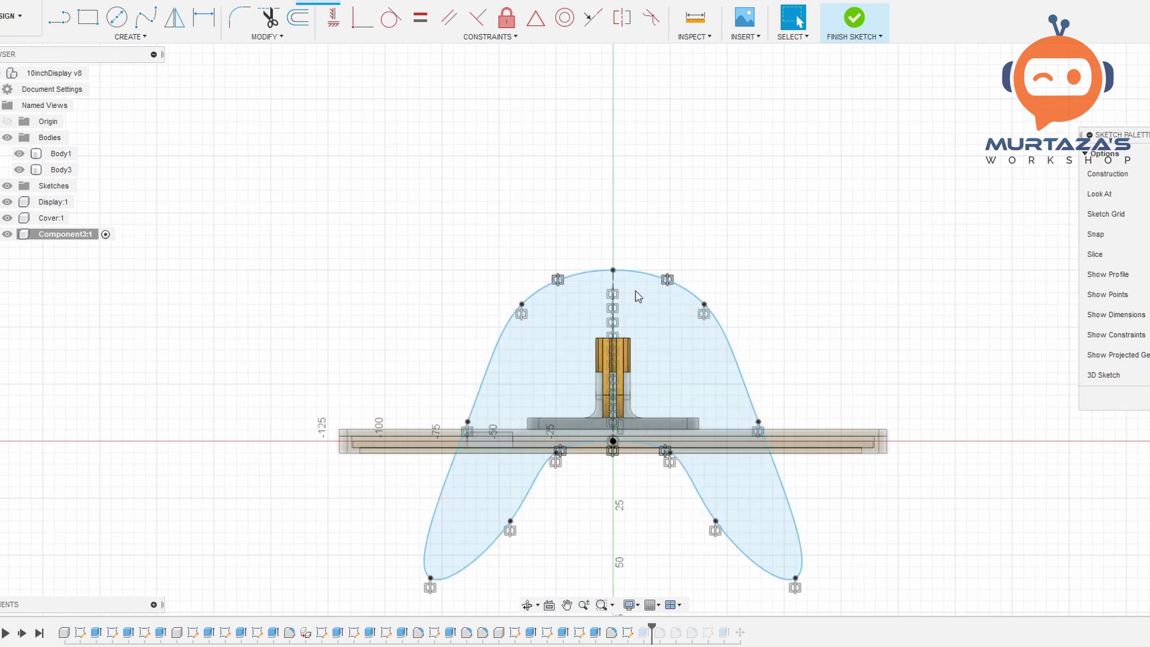
scroll(632, 286, up, 5)
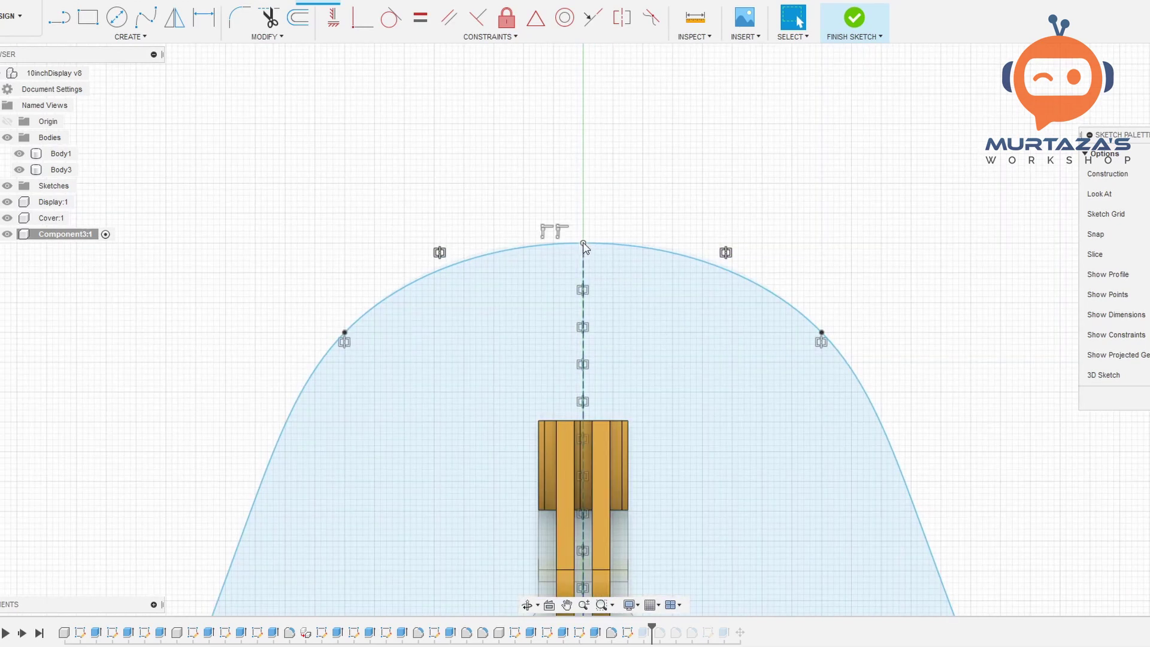
click(584, 244)
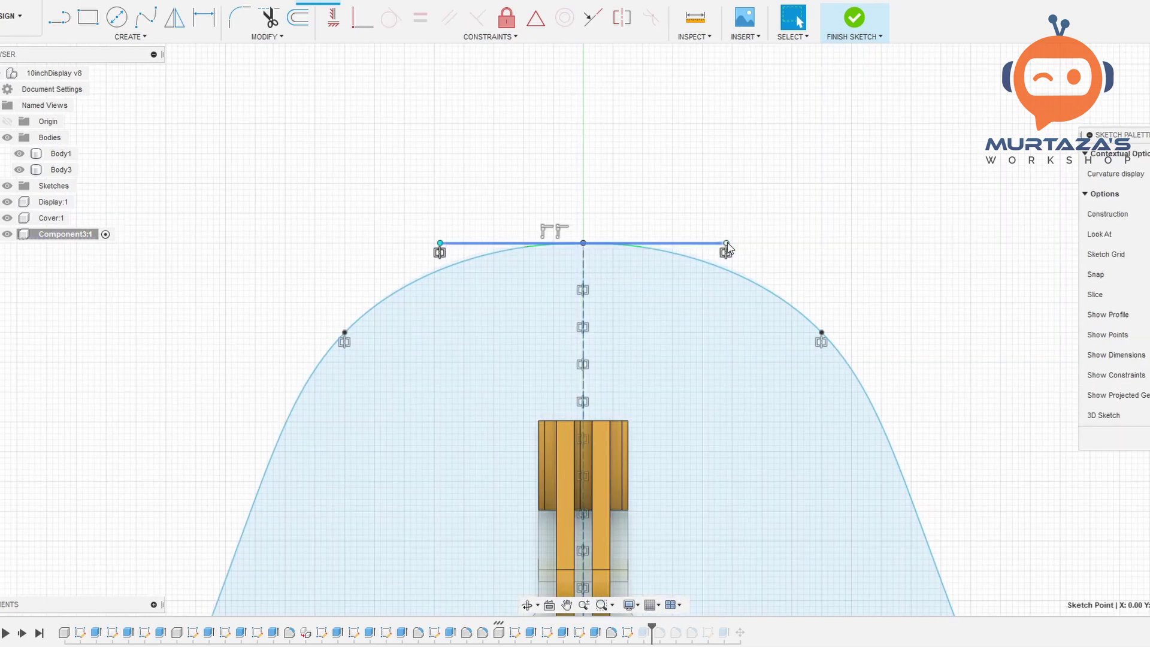
- Drag the spline's tangent handle at the top point until the peak is smoothly rounded
drag(730, 247, 717, 207)
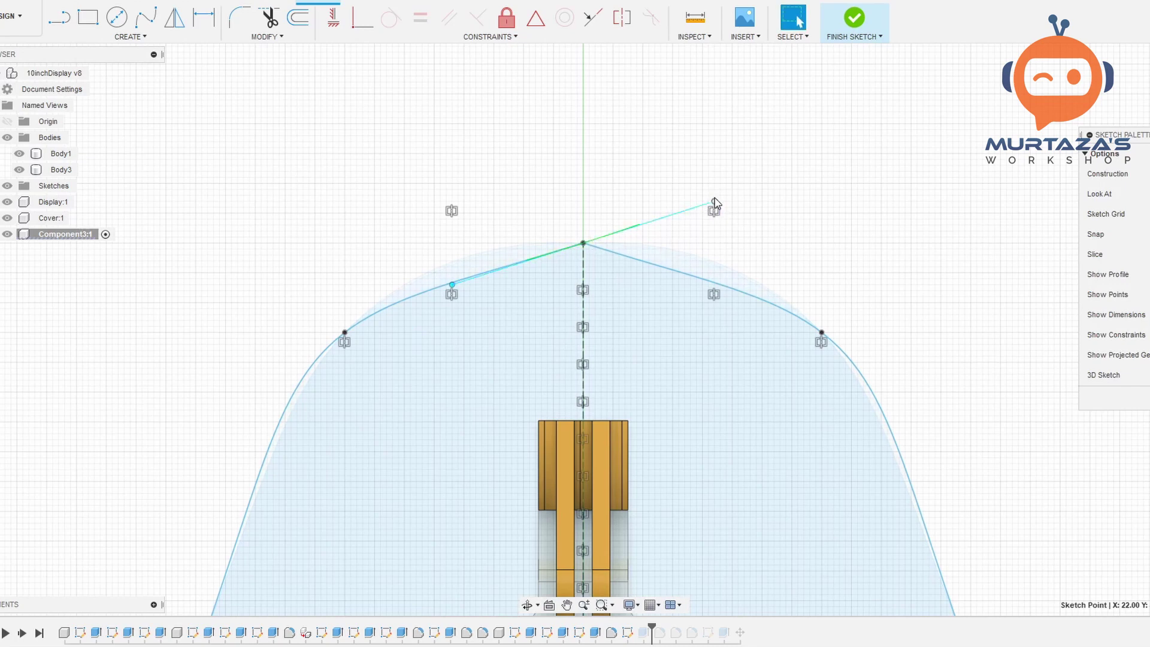
drag(718, 208, 722, 247)
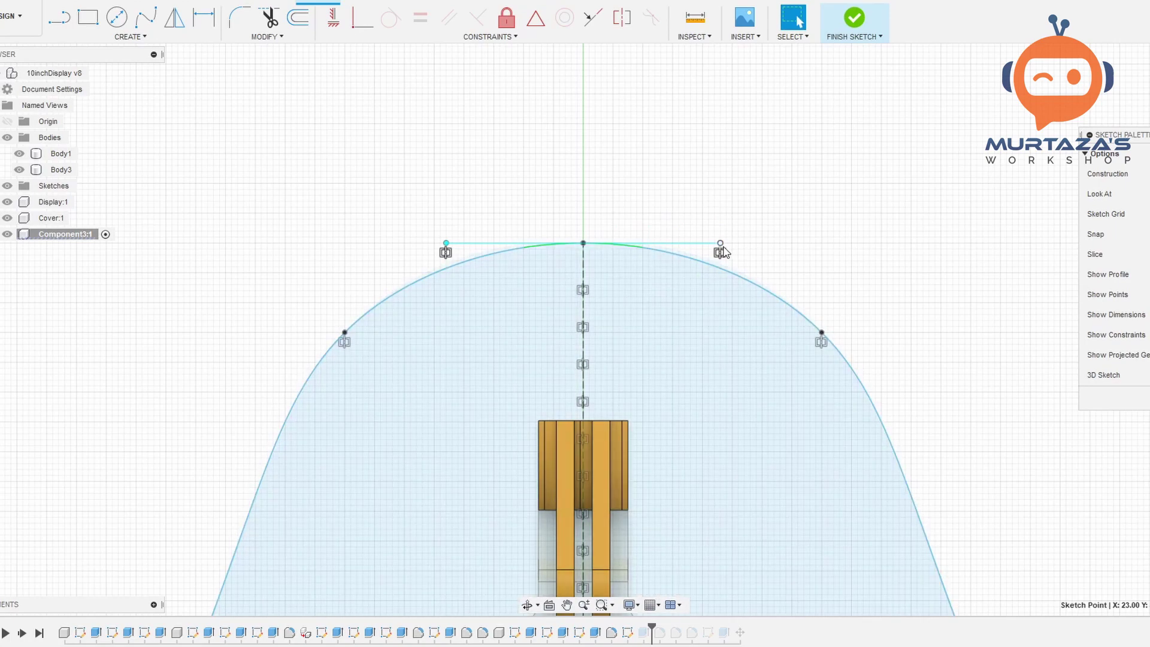
drag(720, 245, 717, 283)
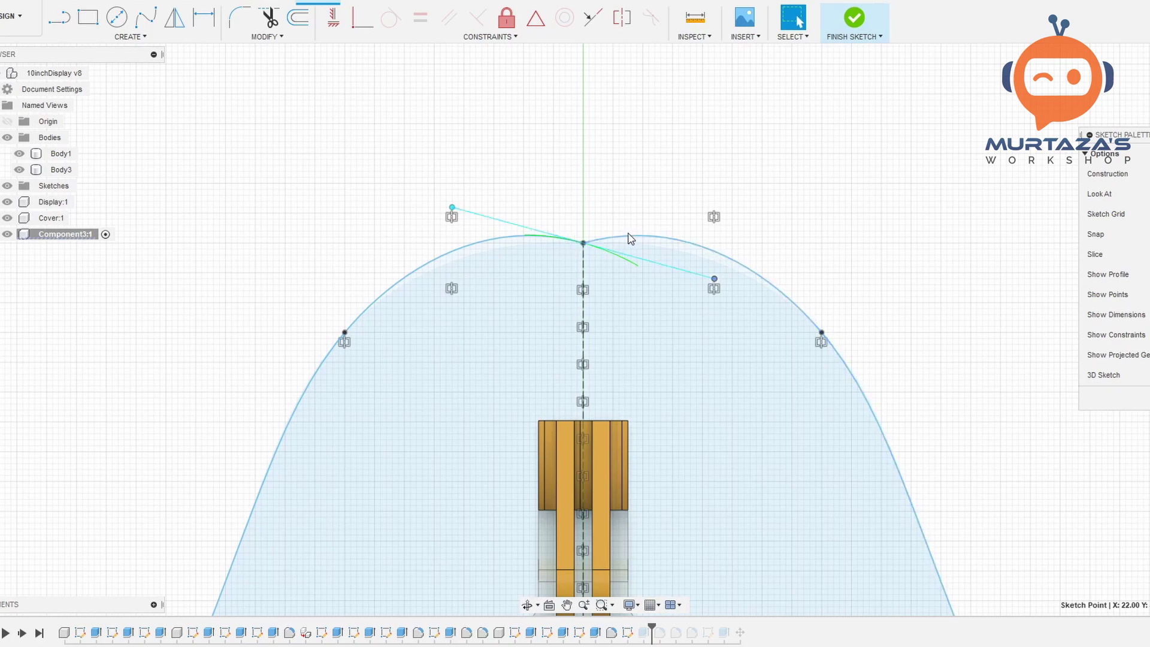
click(711, 282)
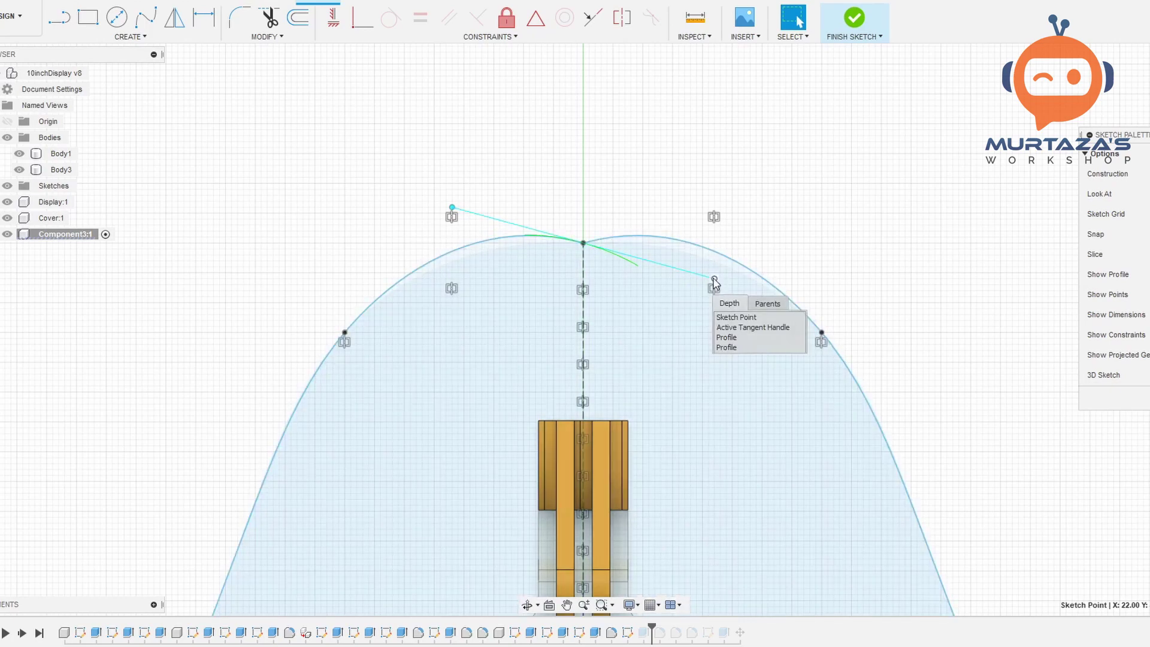
drag(713, 279, 715, 263)
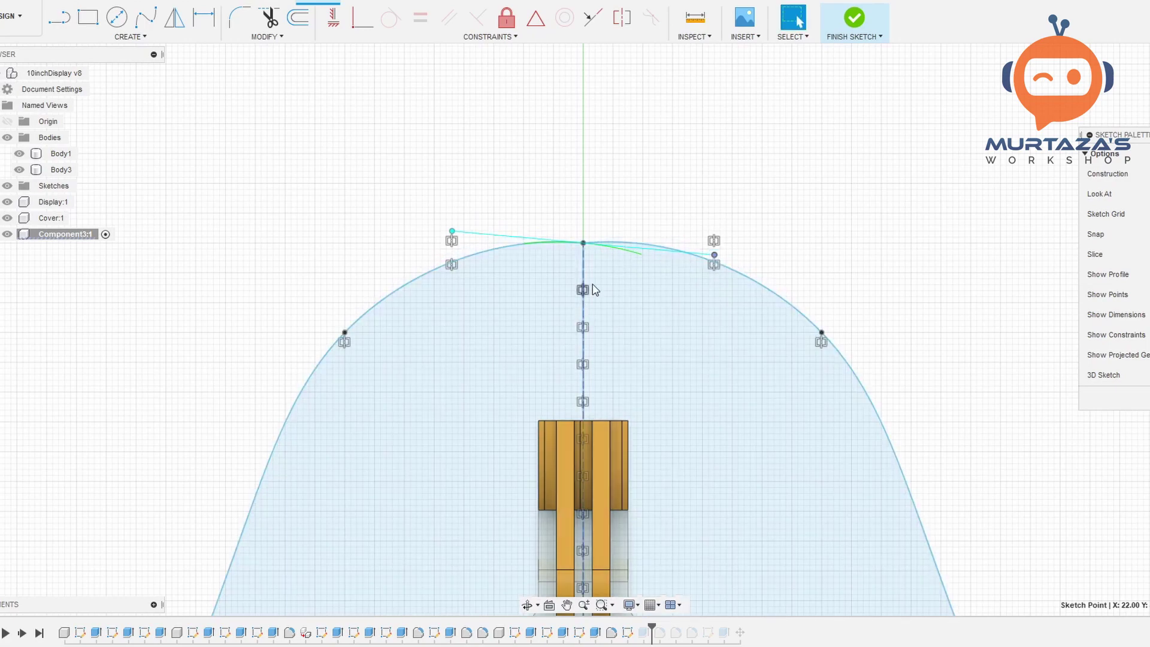
scroll(593, 245, up, 3)
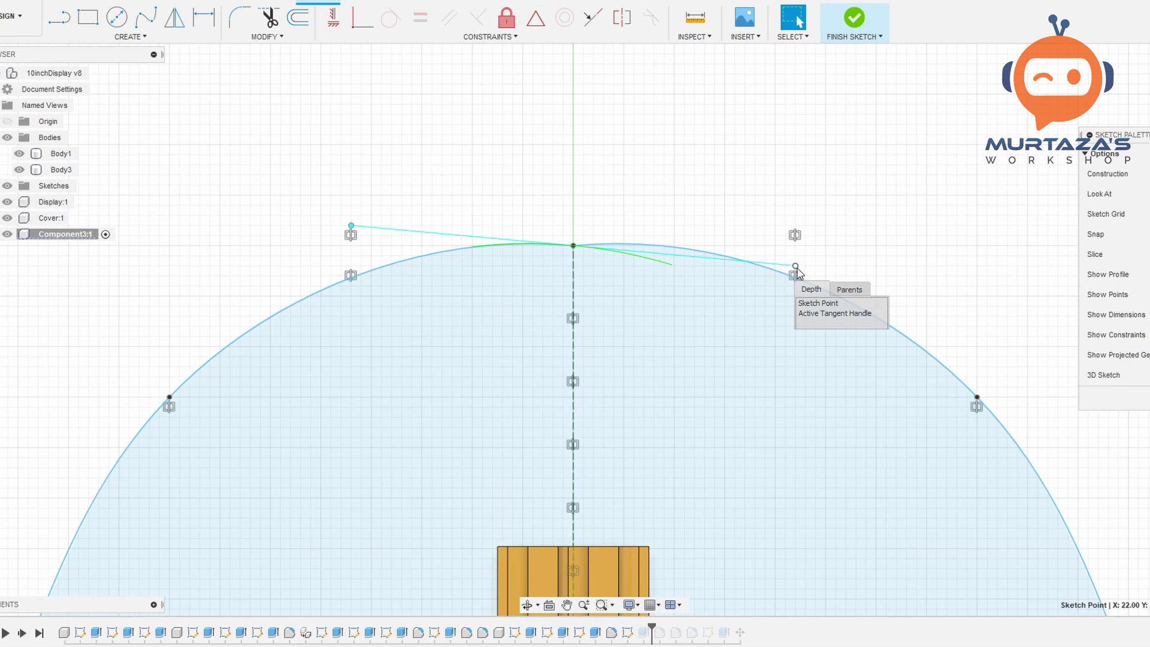
drag(797, 269, 798, 247)
scroll(701, 384, down, 8)
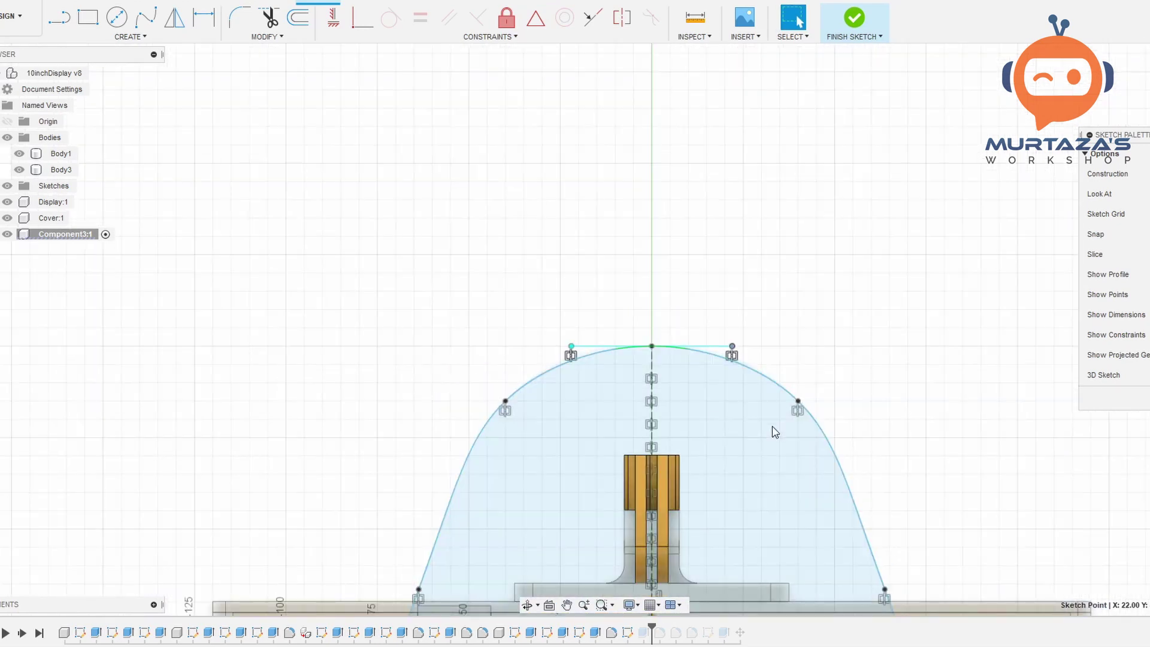
scroll(717, 411, up, 6)
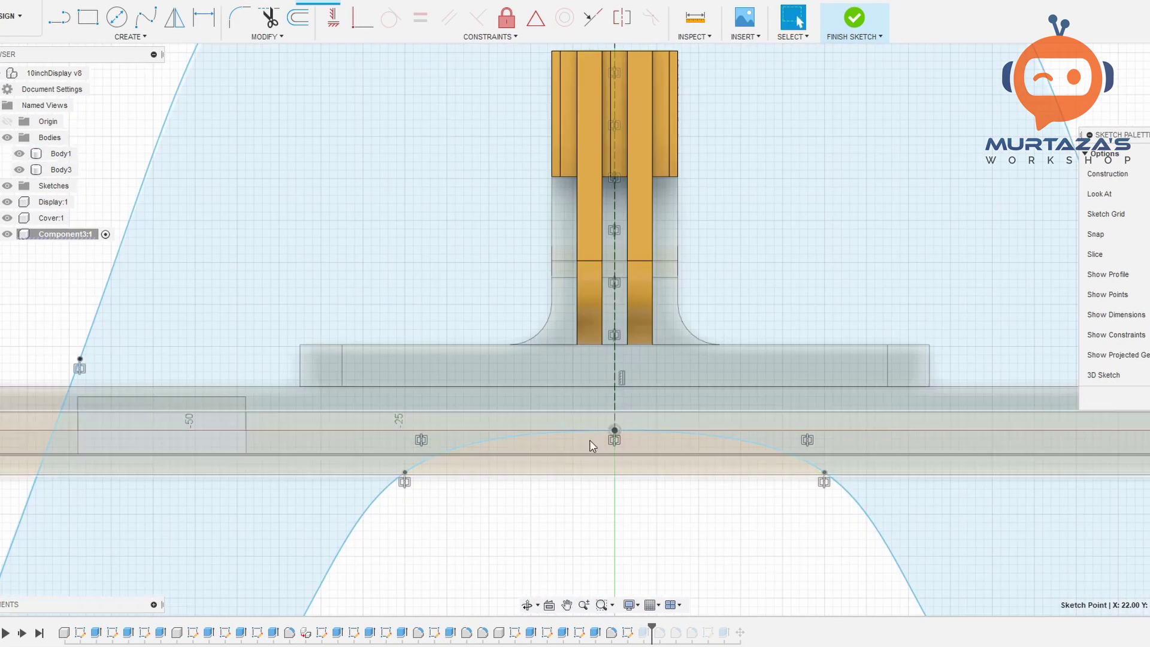
scroll(638, 442, down, 6)
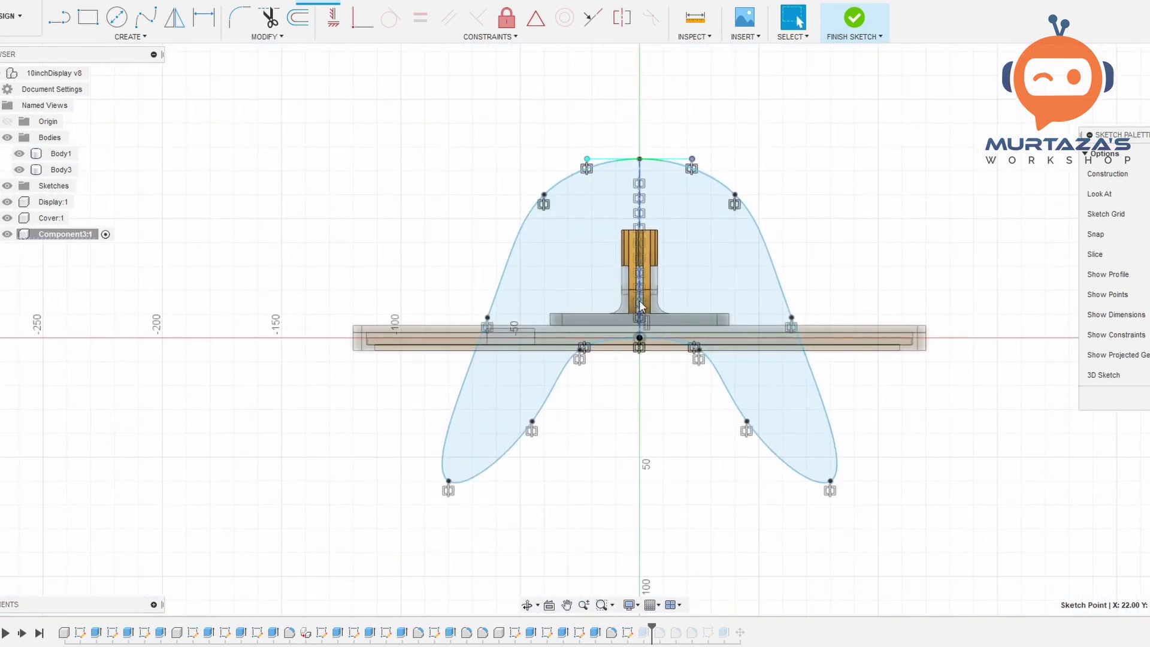
- Finish the sketch so the curved base rebuilds from the reshaped outline
shift+middle_drag(739, 437, 719, 306)
click(855, 36)
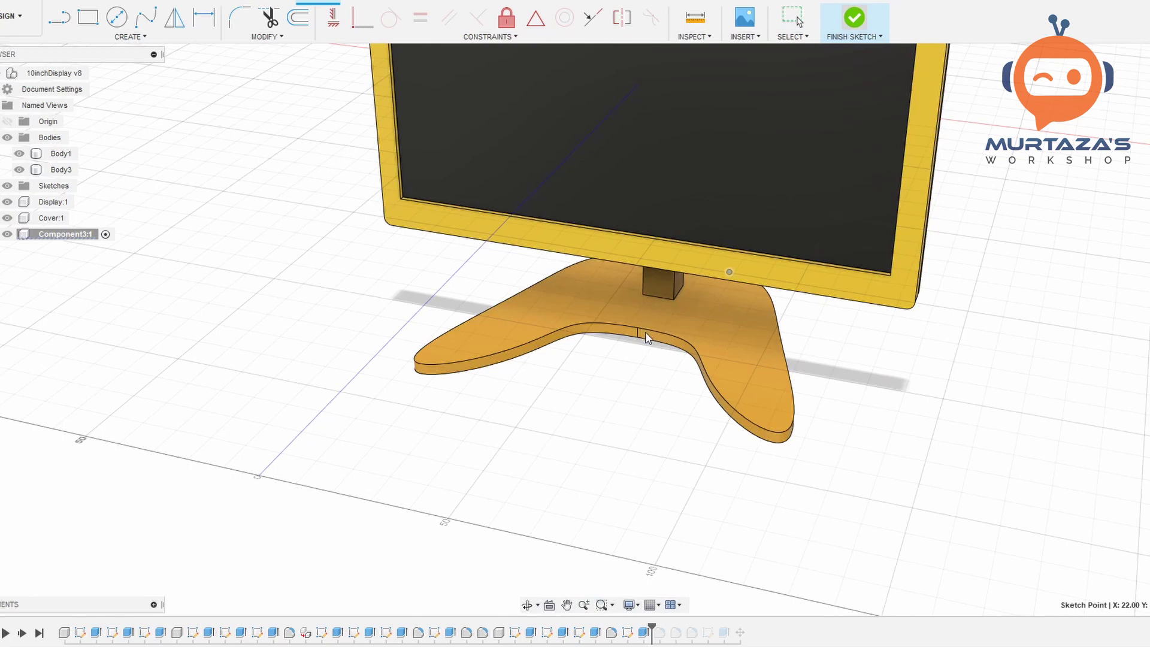
scroll(641, 336, up, 8)
- Roll the timeline forward past the loft that flares the leg into the base
click(636, 333)
scroll(779, 309, down, 8)
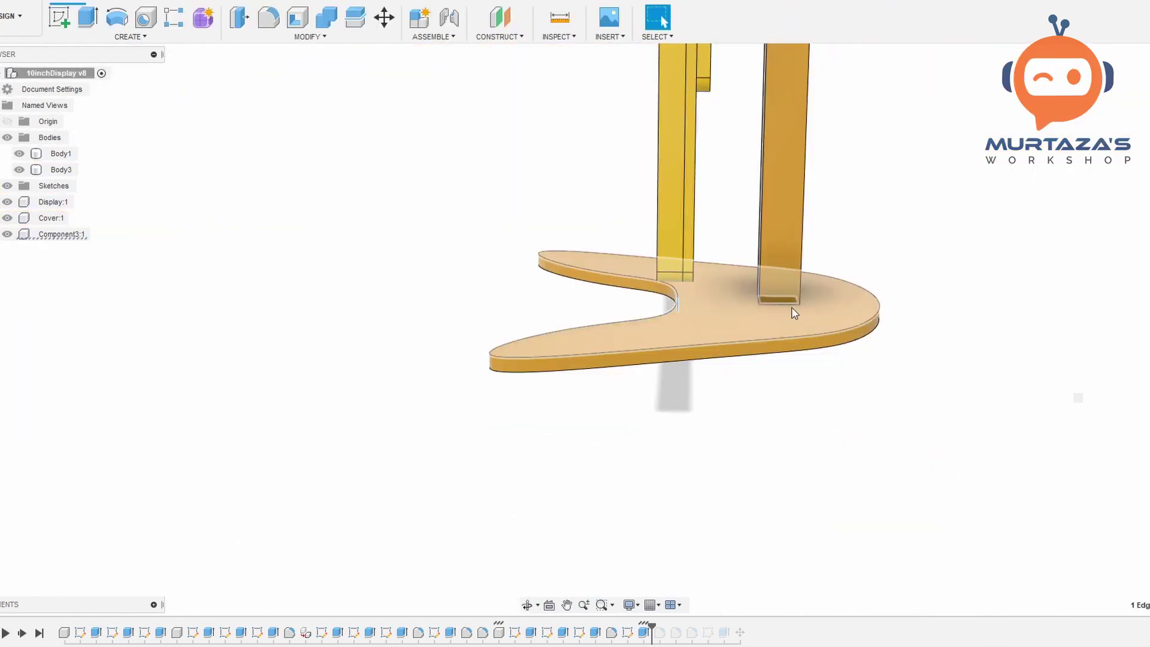
shift+middle_drag(833, 273, 650, 429)
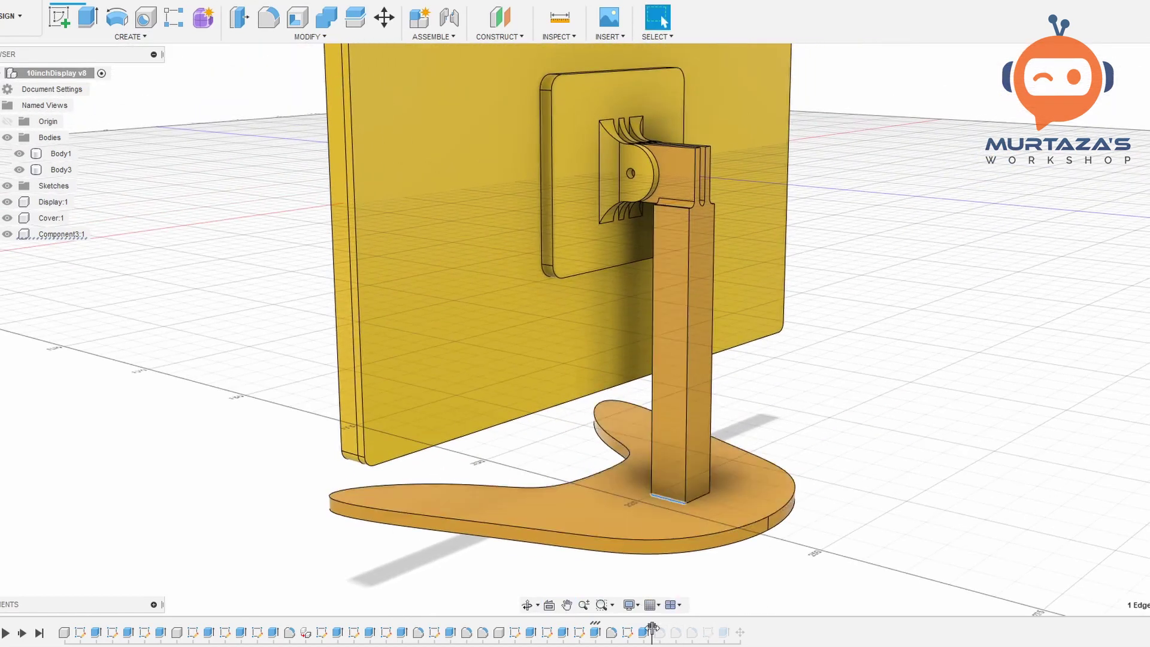
drag(653, 632, 685, 634)
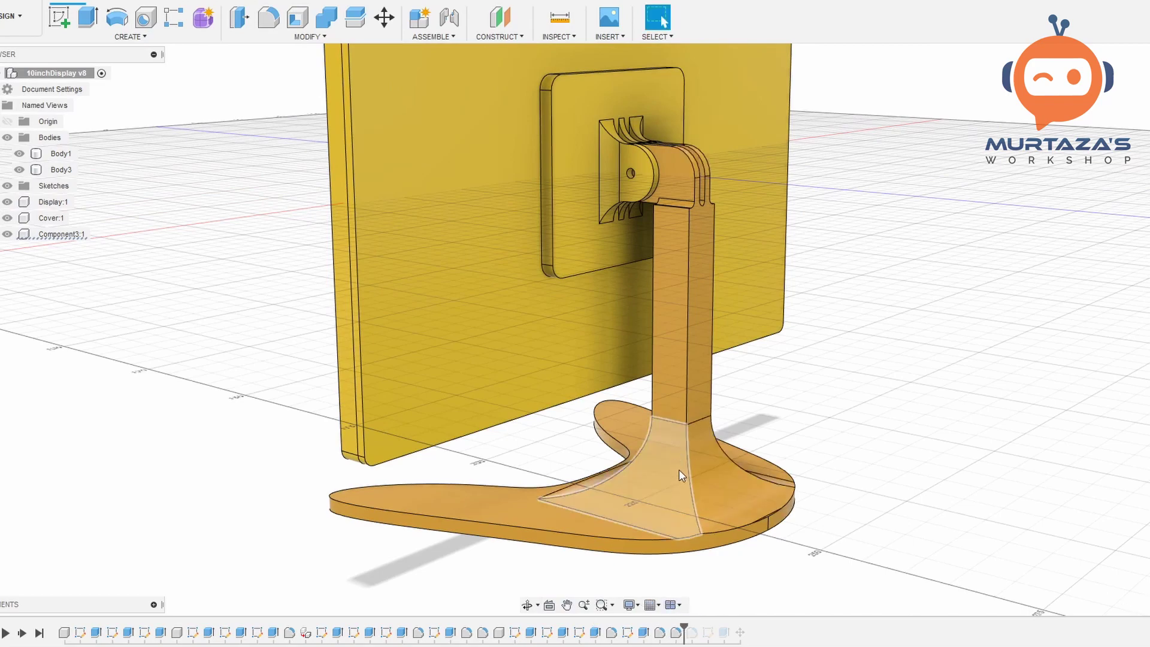
scroll(690, 156, up, 5)
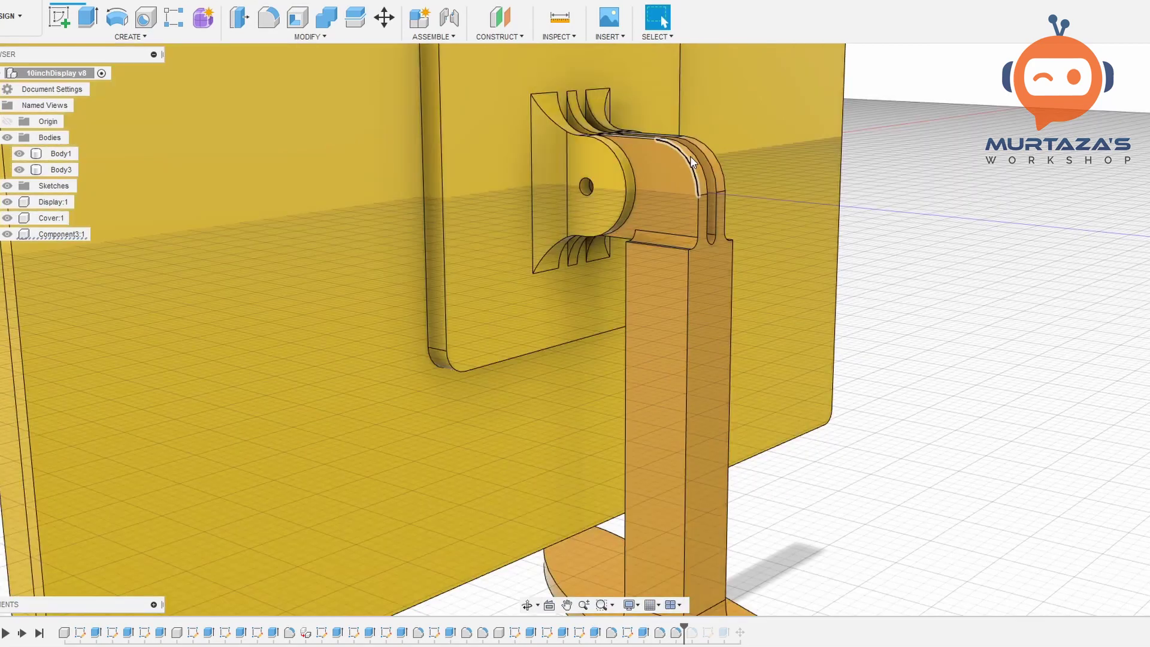
- From a side-on view of the monitor, hide the Display:1 component
click(708, 207)
scroll(709, 329, down, 2)
scroll(814, 416, down, 6)
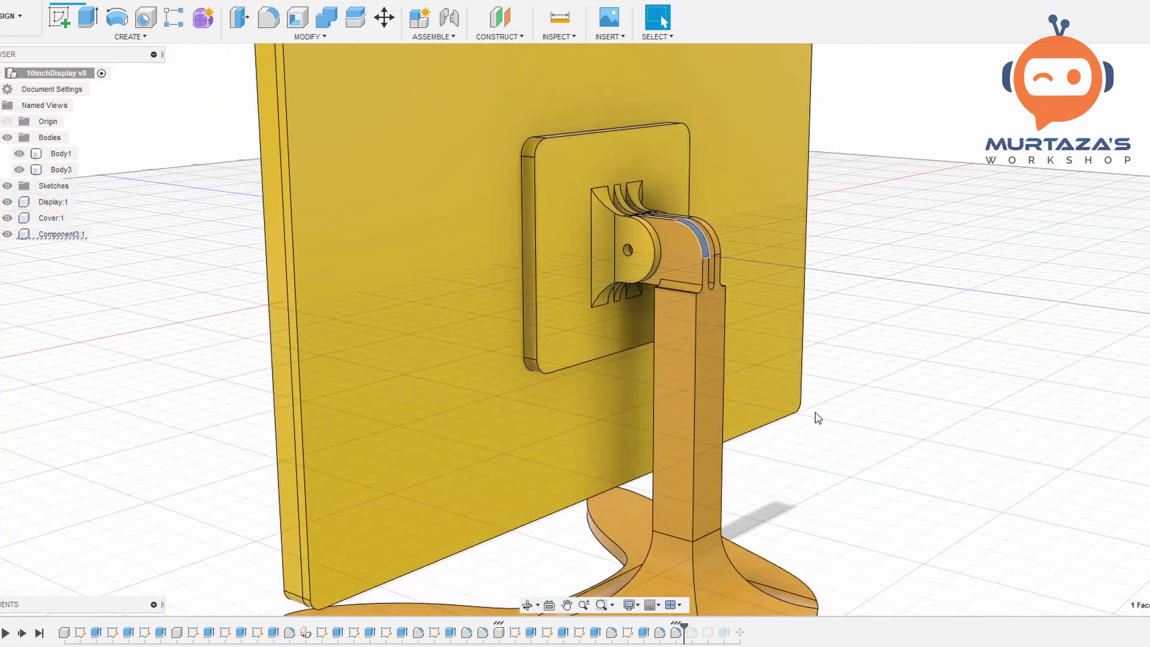
shift+middle_drag(783, 437, 809, 427)
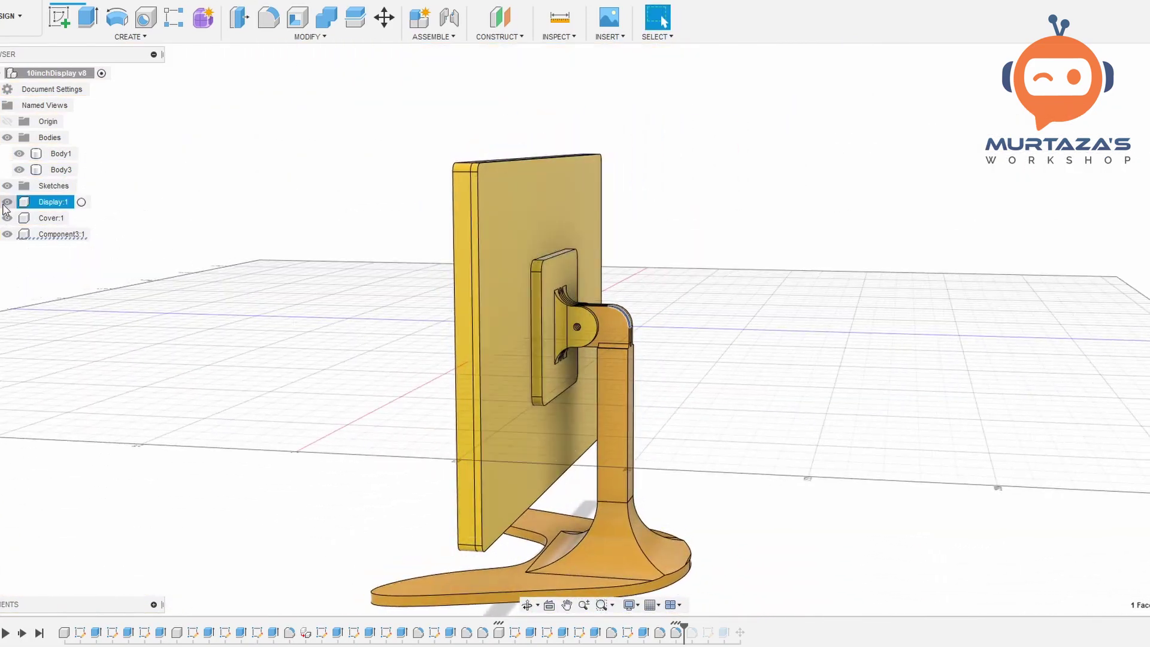
click(32, 204)
click(7, 203)
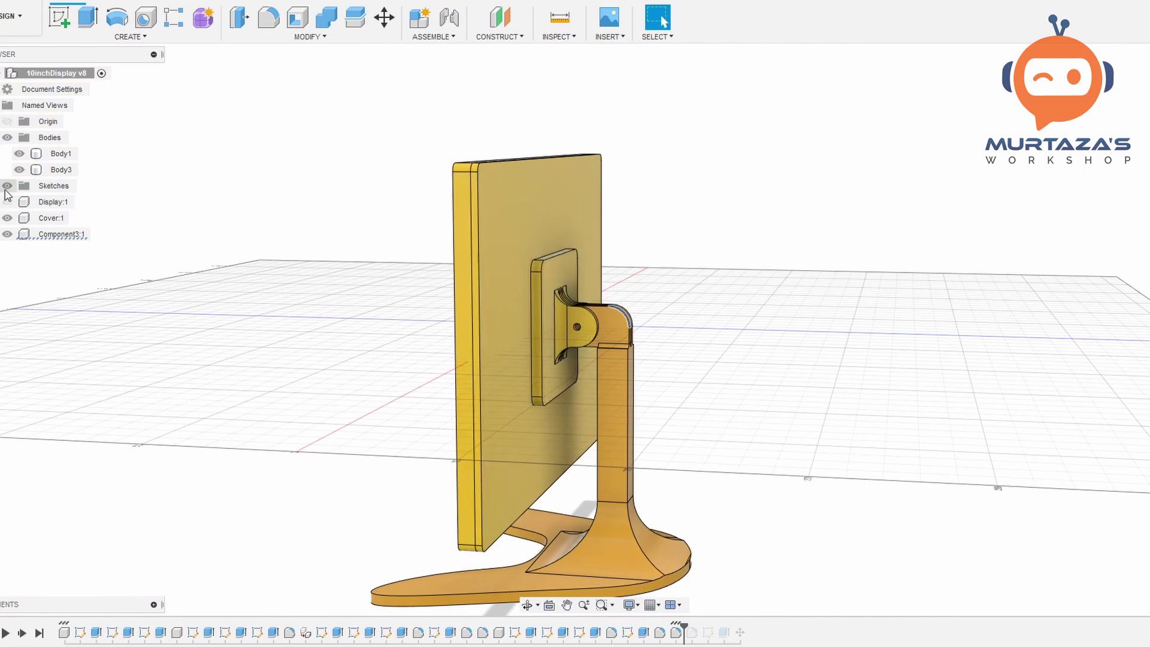
- Hide the loose Bodies and the Cover:1 frame, leaving only the bare stand
click(8, 138)
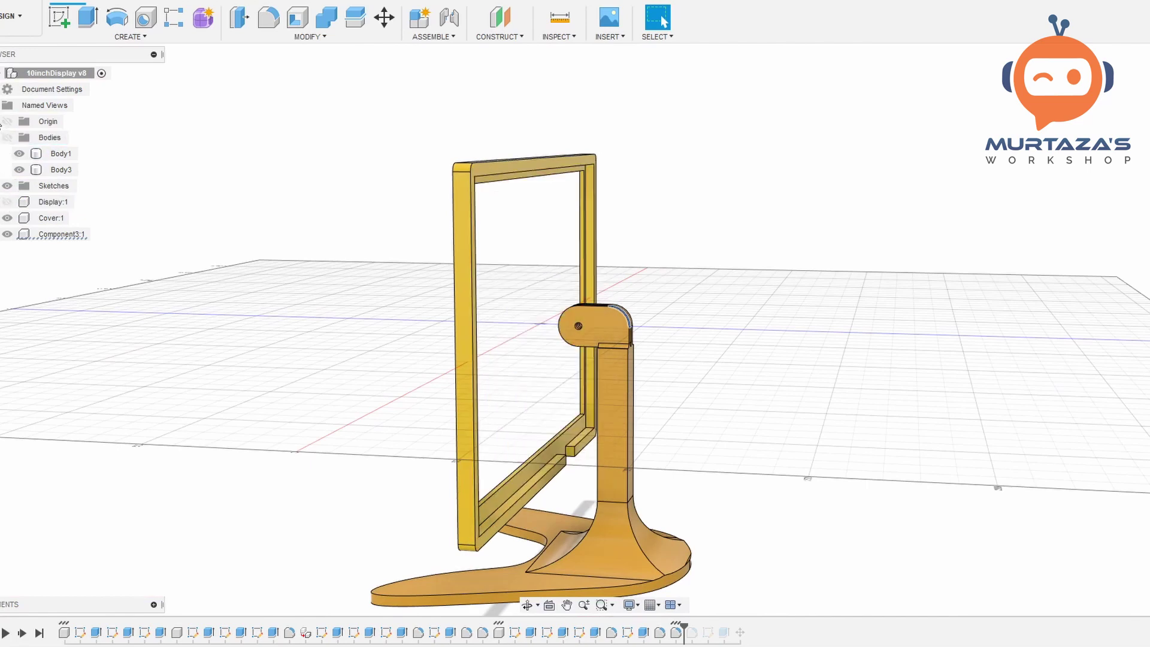
click(7, 218)
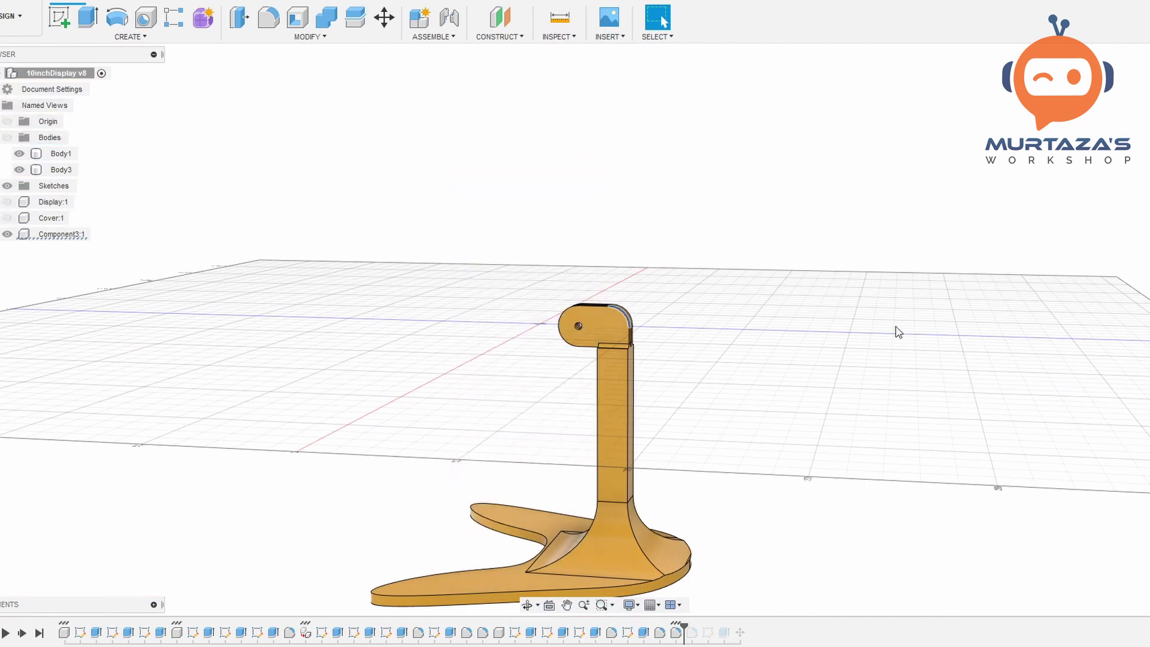
shift+middle_drag(891, 334, 380, 311)
scroll(371, 336, up, 3)
scroll(542, 352, down, 3)
- Orbit the bare stand to inspect its foot and hinge head from above and low angles
shift+middle_drag(542, 352, 650, 246)
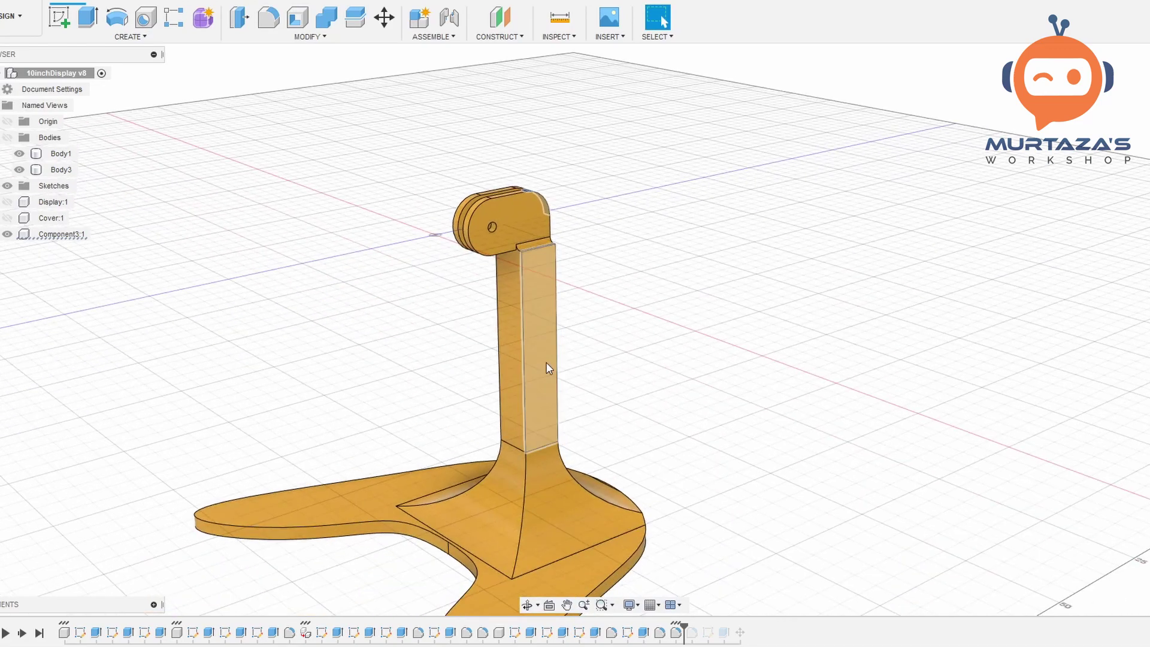
shift+middle_drag(548, 361, 532, 511)
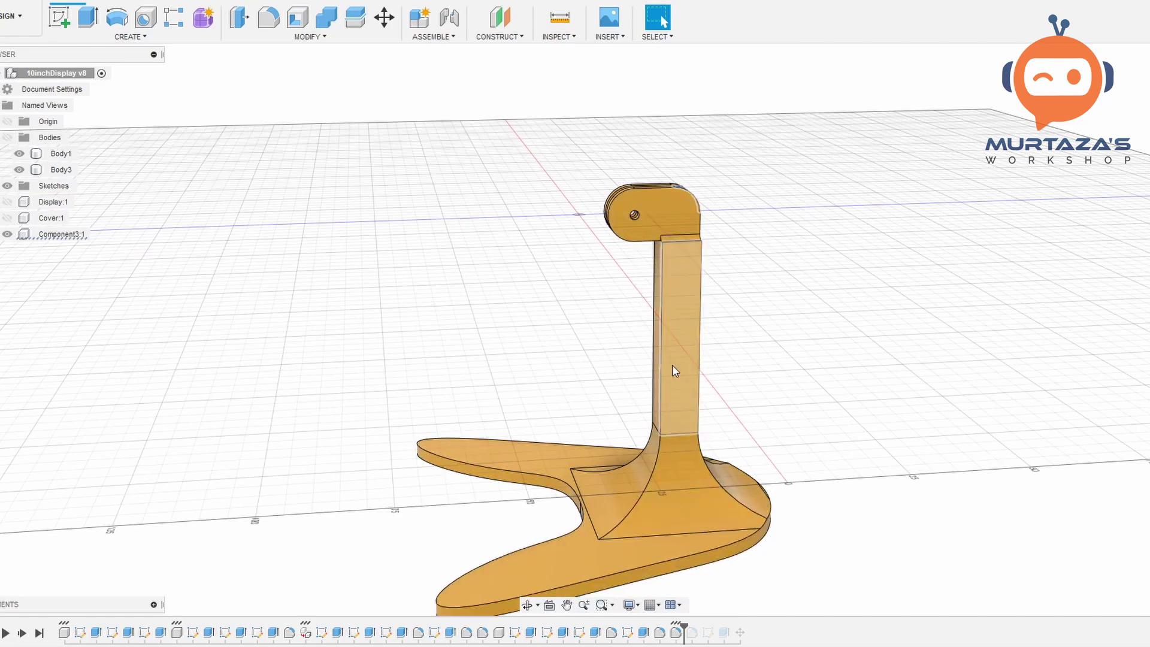
scroll(647, 264, up, 5)
shift+middle_drag(624, 290, 667, 413)
scroll(630, 470, down, 5)
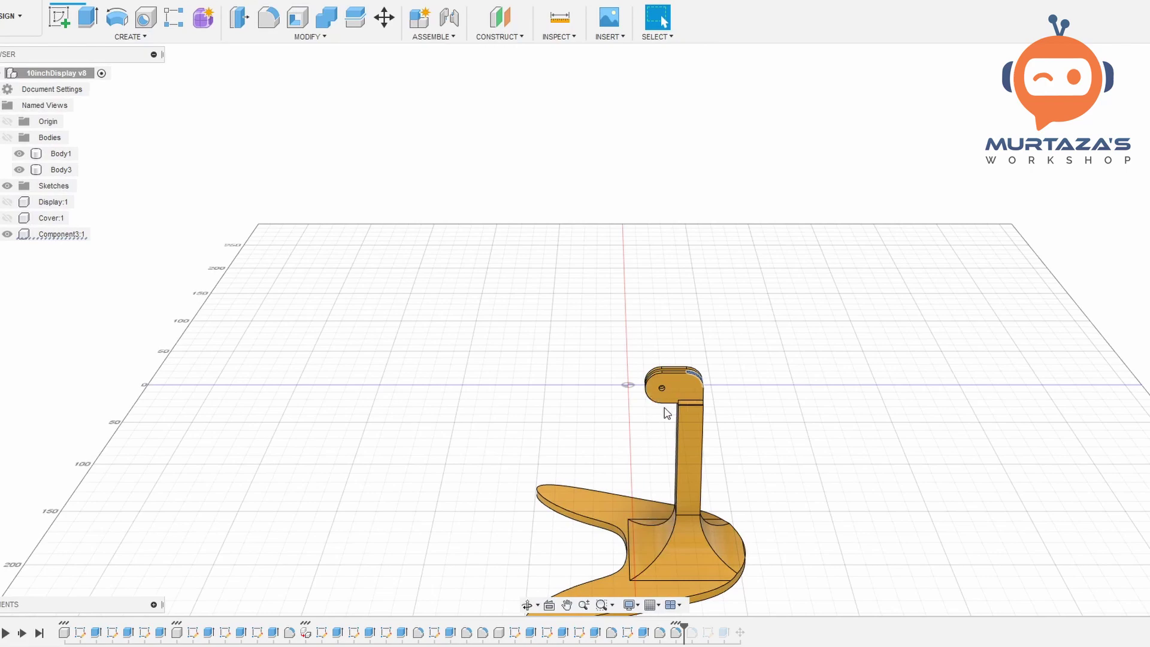
scroll(657, 534, up, 5)
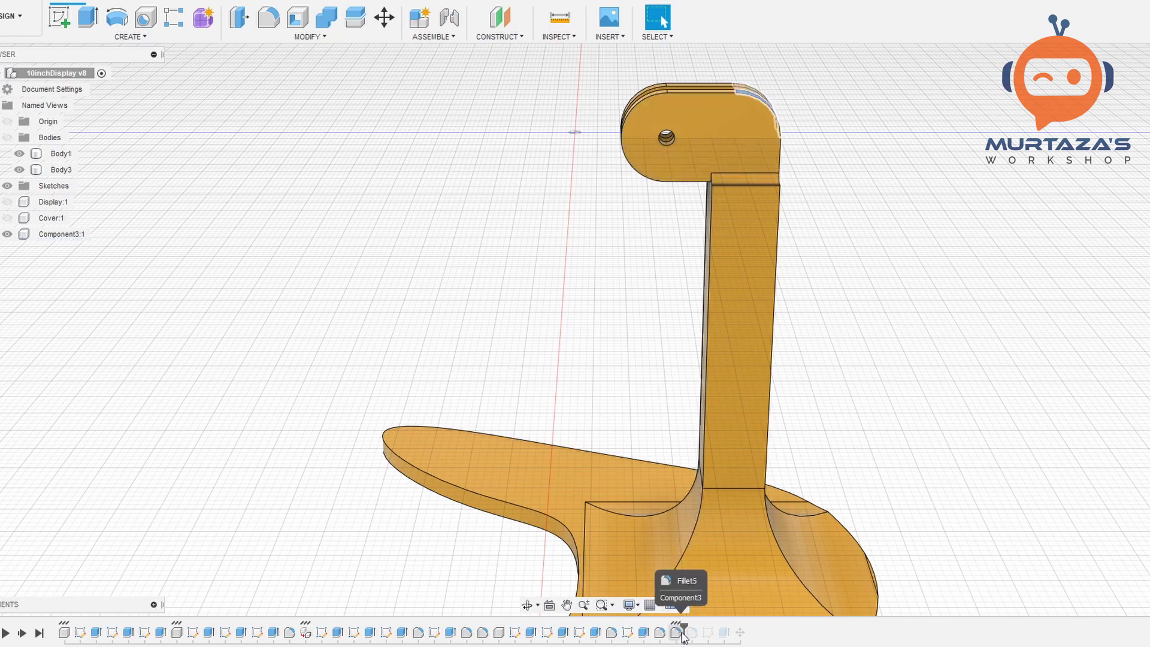
- Roll in the fillets under the stand's head and where the arm meets the base
drag(685, 628, 699, 628)
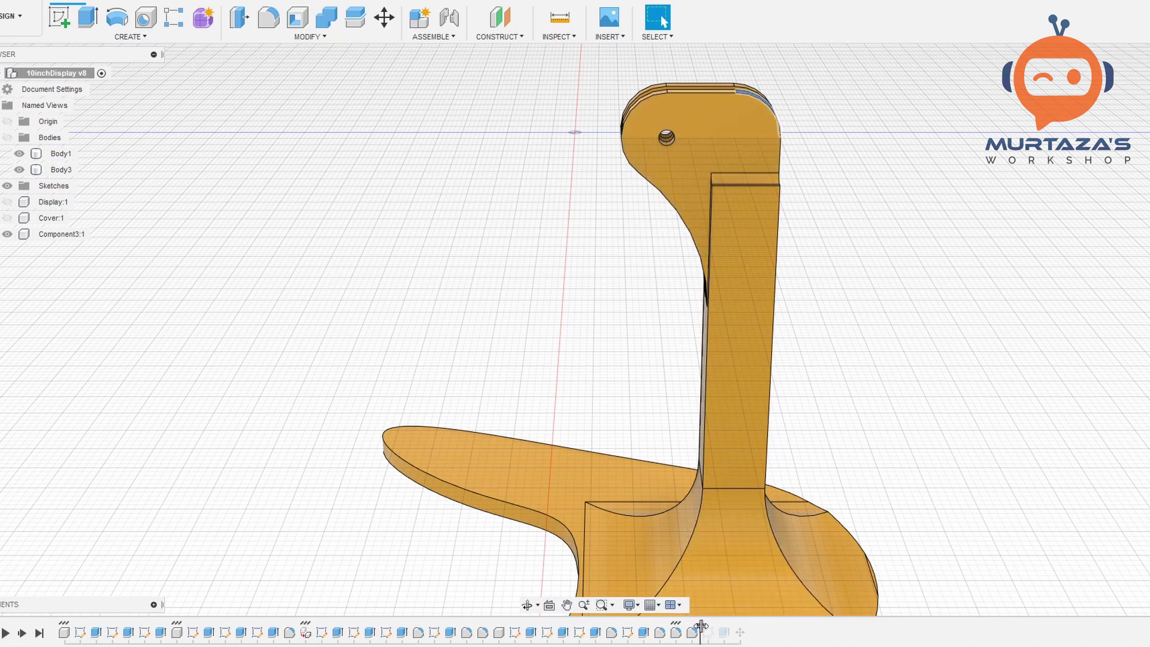
drag(701, 628, 716, 628)
scroll(682, 306, down, 3)
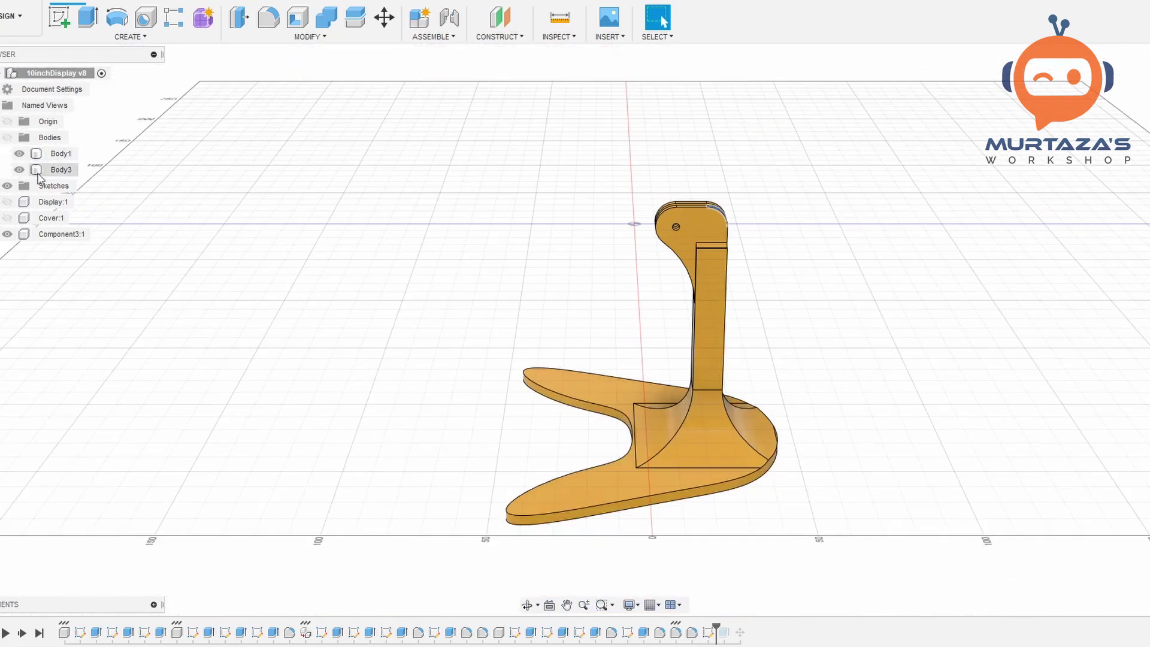
- Show Display:1, Cover:1 and the mount bodies again, then roll the timeline to the end
click(7, 202)
click(8, 218)
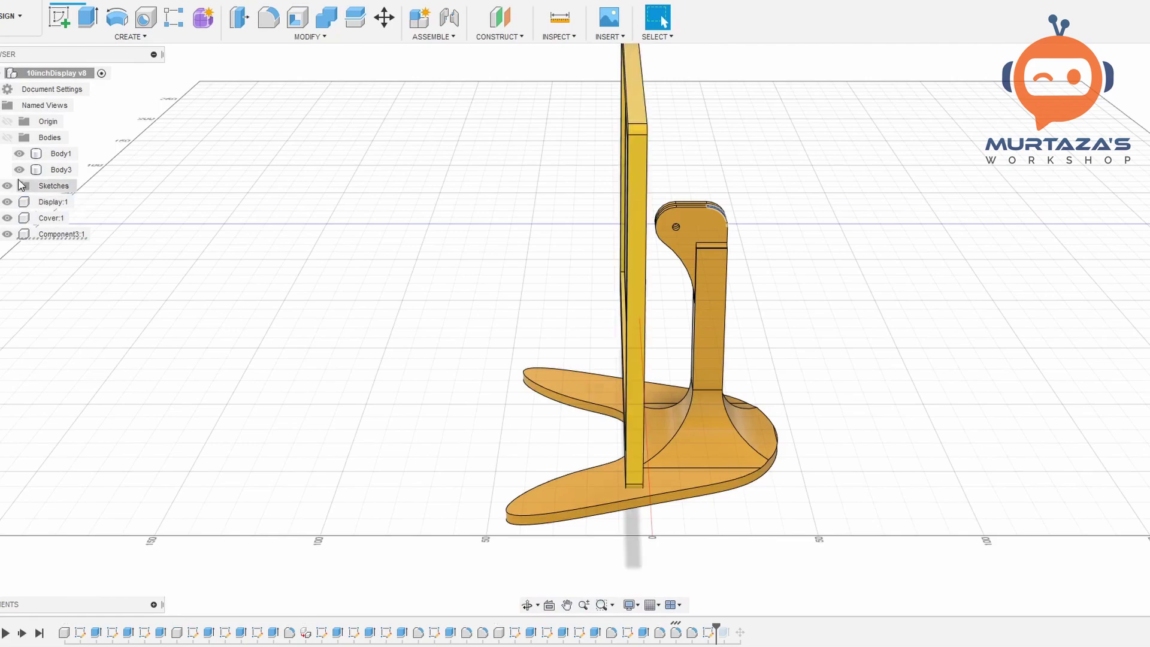
click(7, 137)
scroll(790, 278, down, 3)
shift+middle_drag(783, 290, 531, 605)
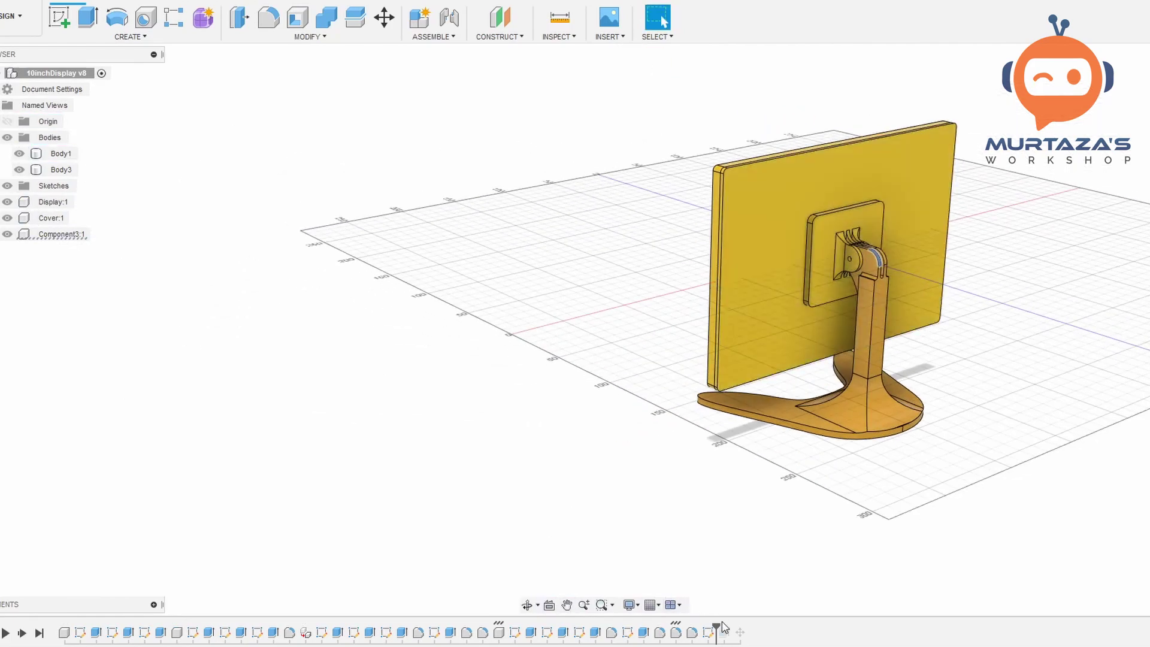
drag(718, 628, 748, 628)
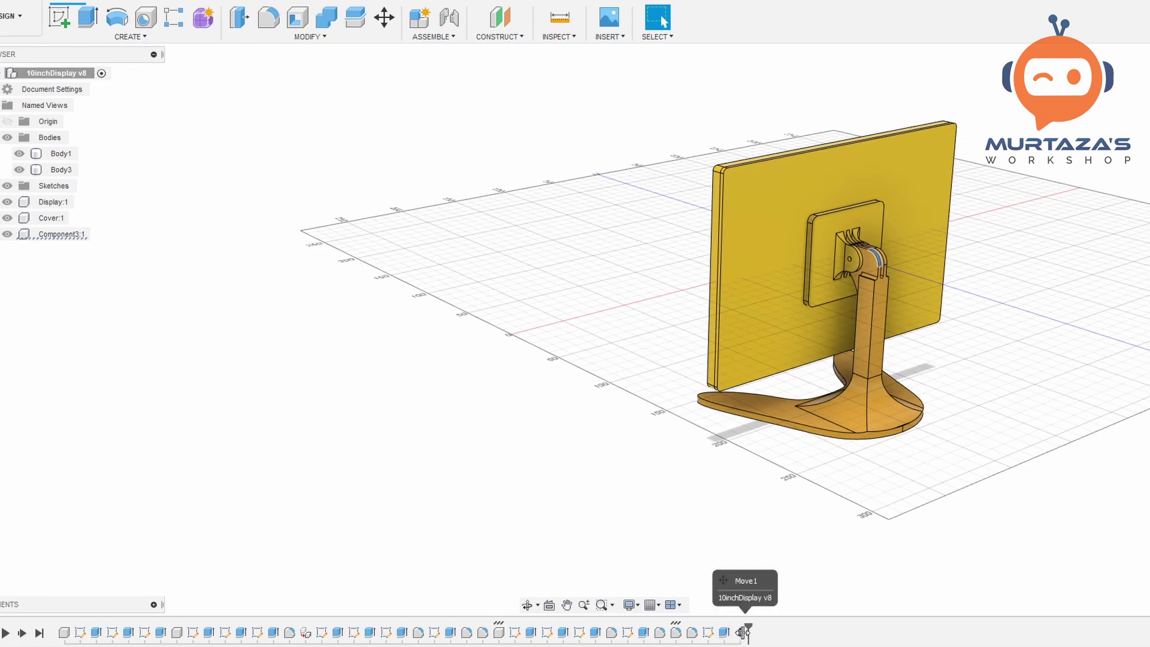
click(821, 267)
shift+middle_drag(821, 267, 894, 314)
scroll(804, 275, up, 5)
key(Escape)
click(821, 307)
click(868, 257)
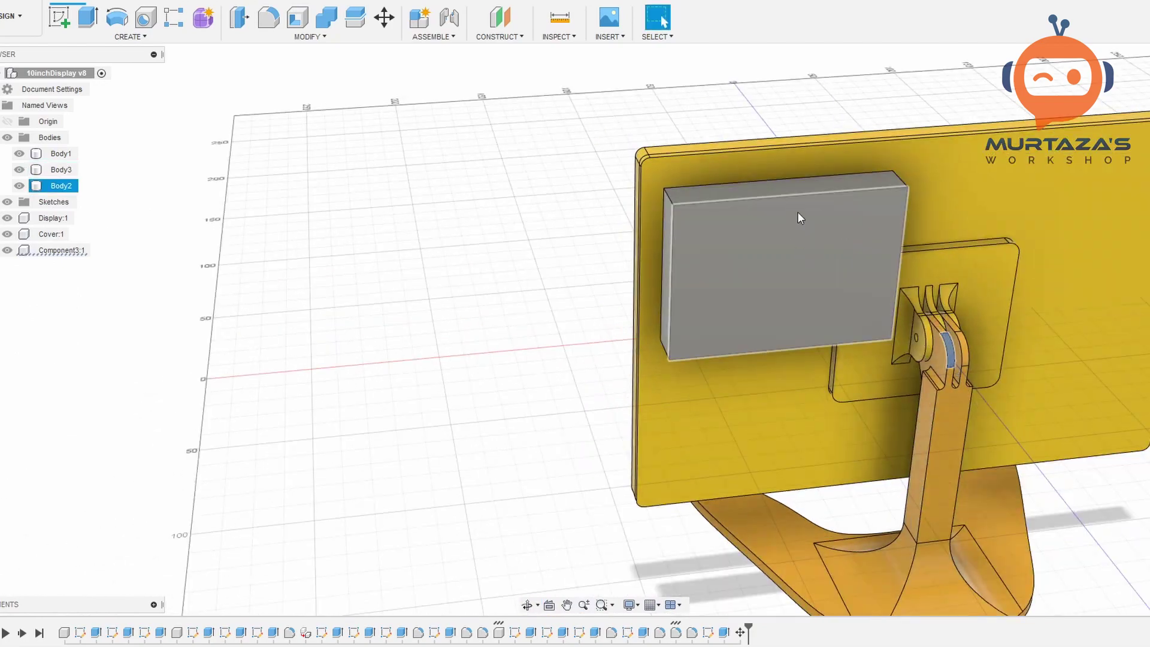
scroll(800, 215, up, 2)
scroll(814, 270, down, 5)
shift+middle_drag(832, 369, 847, 340)
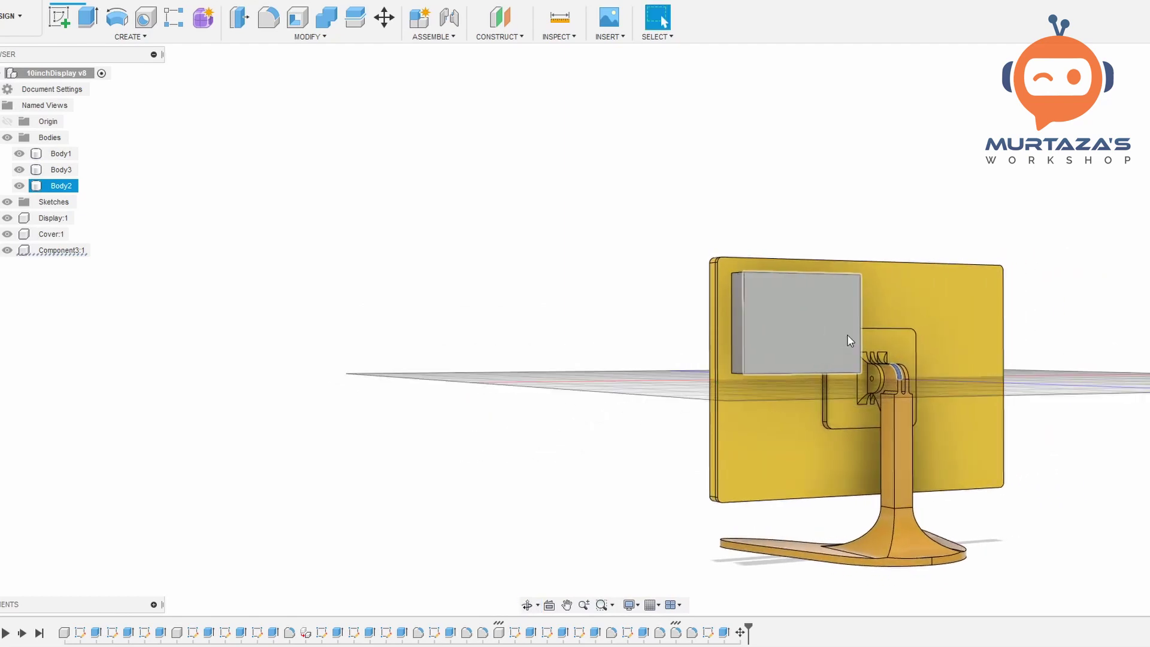
click(850, 366)
shift+middle_drag(854, 378, 1122, 403)
shift+middle_drag(770, 472, 776, 430)
scroll(776, 430, up, 3)
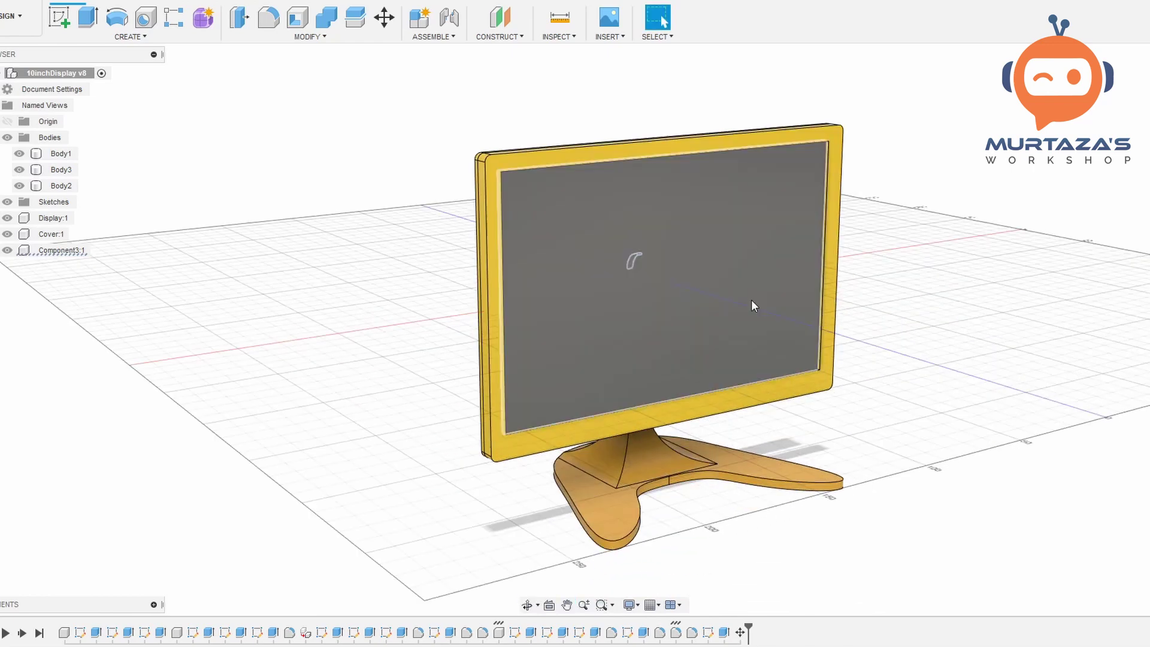
click(10, 15)
click(23, 72)
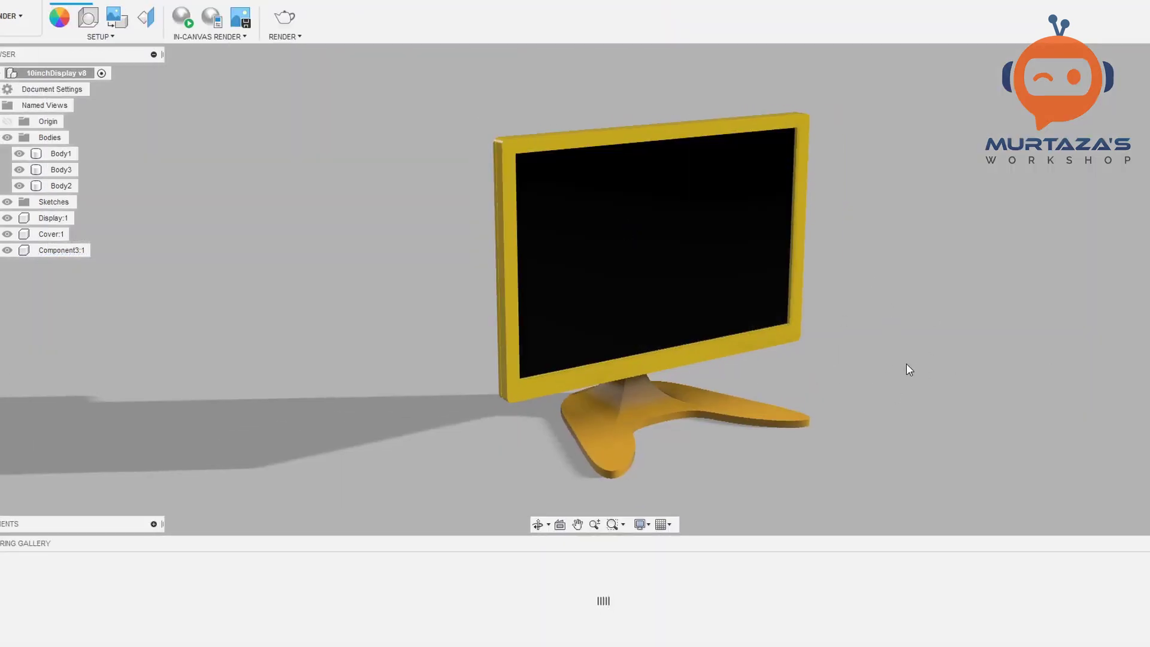
shift+middle_drag(897, 342, 873, 352)
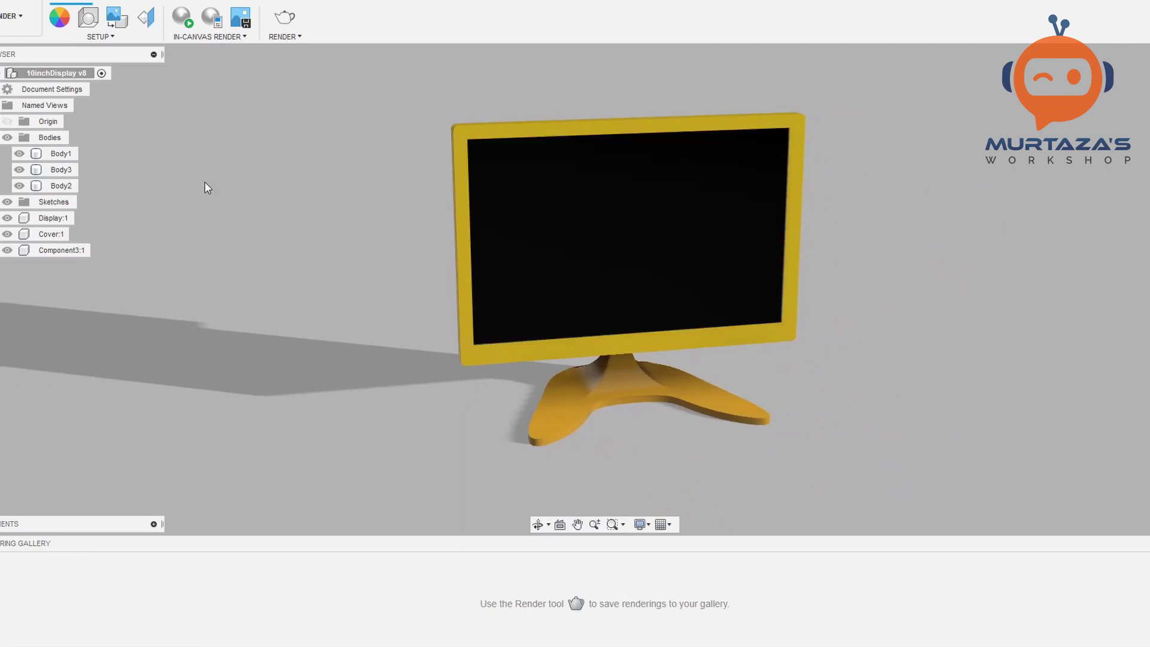
click(31, 27)
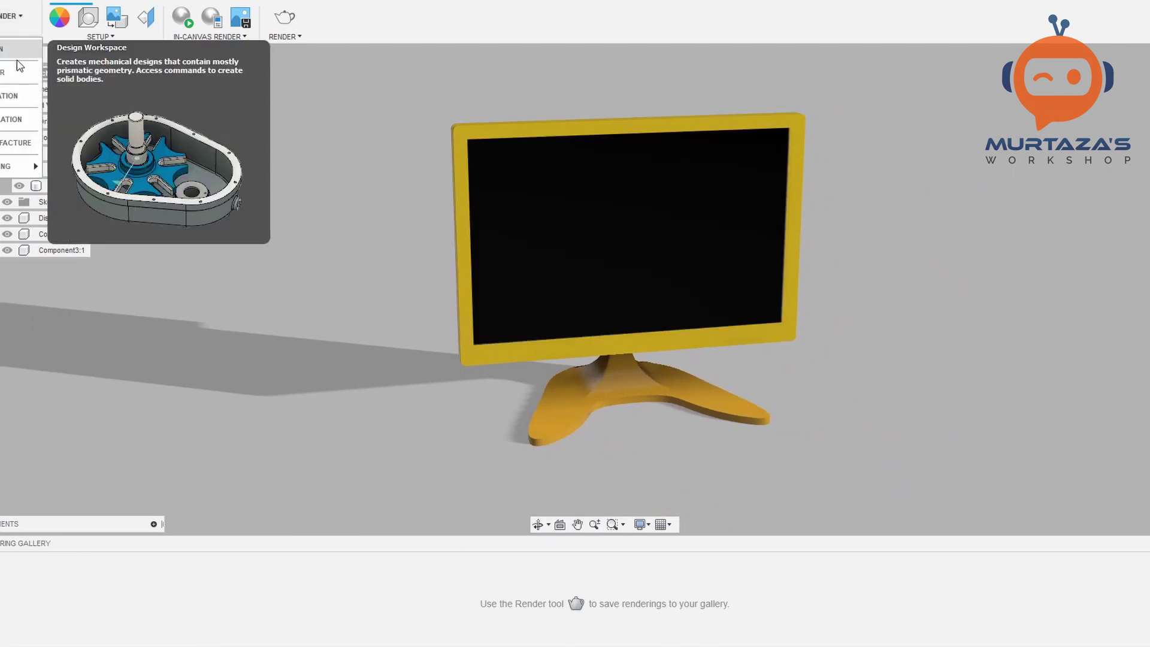
click(17, 60)
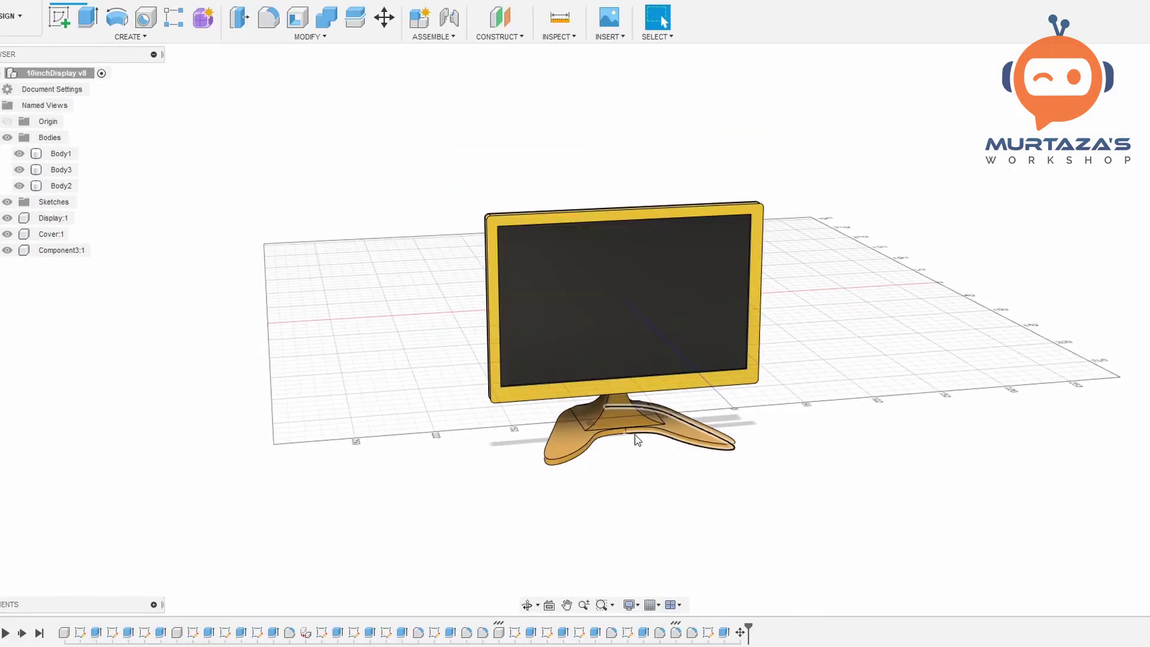
- Frame the whole monitor and switch the visual style to Shaded without edge lines
scroll(635, 443, up, 3)
scroll(612, 423, up, 3)
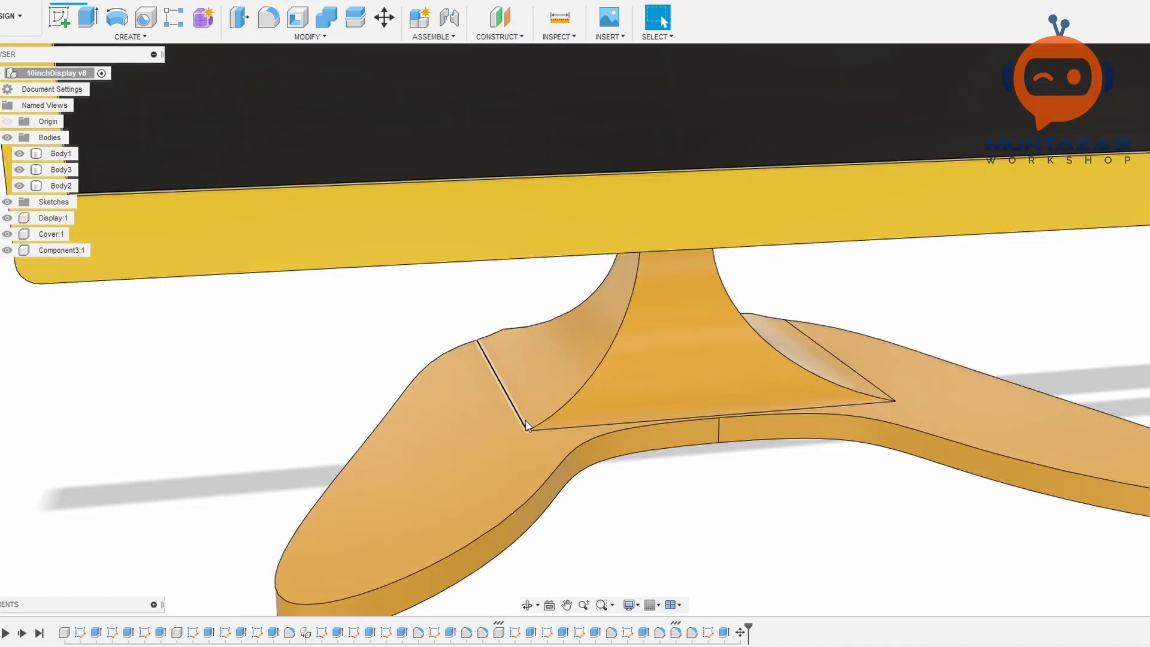
click(850, 368)
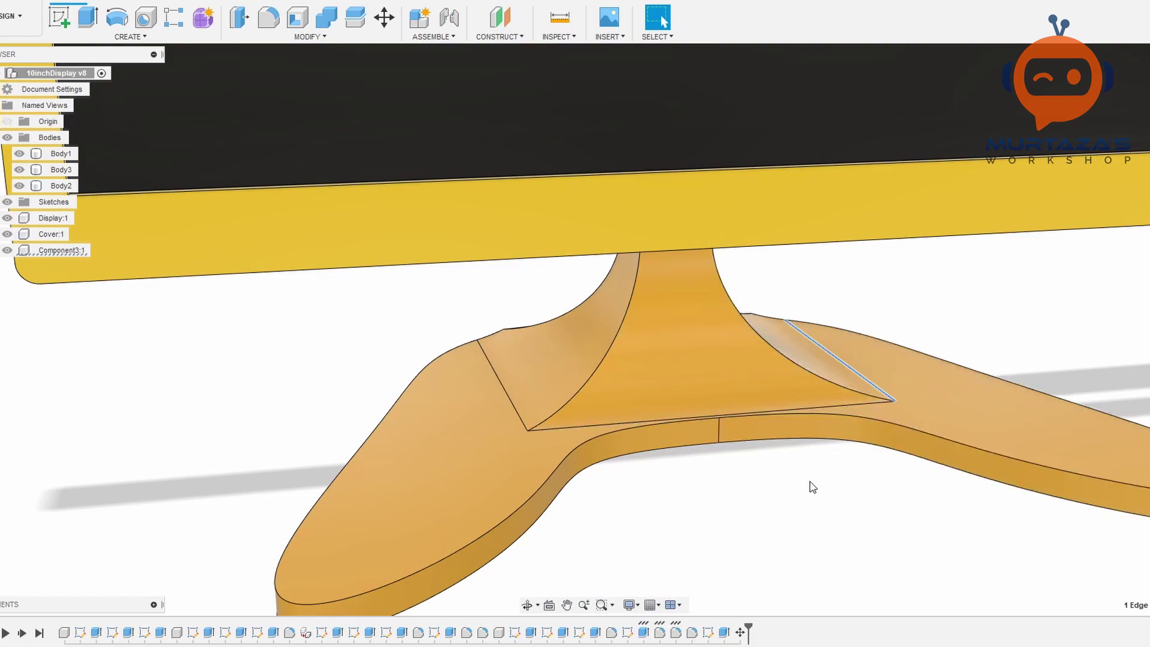
scroll(738, 470, down, 5)
shift+middle_drag(730, 469, 753, 462)
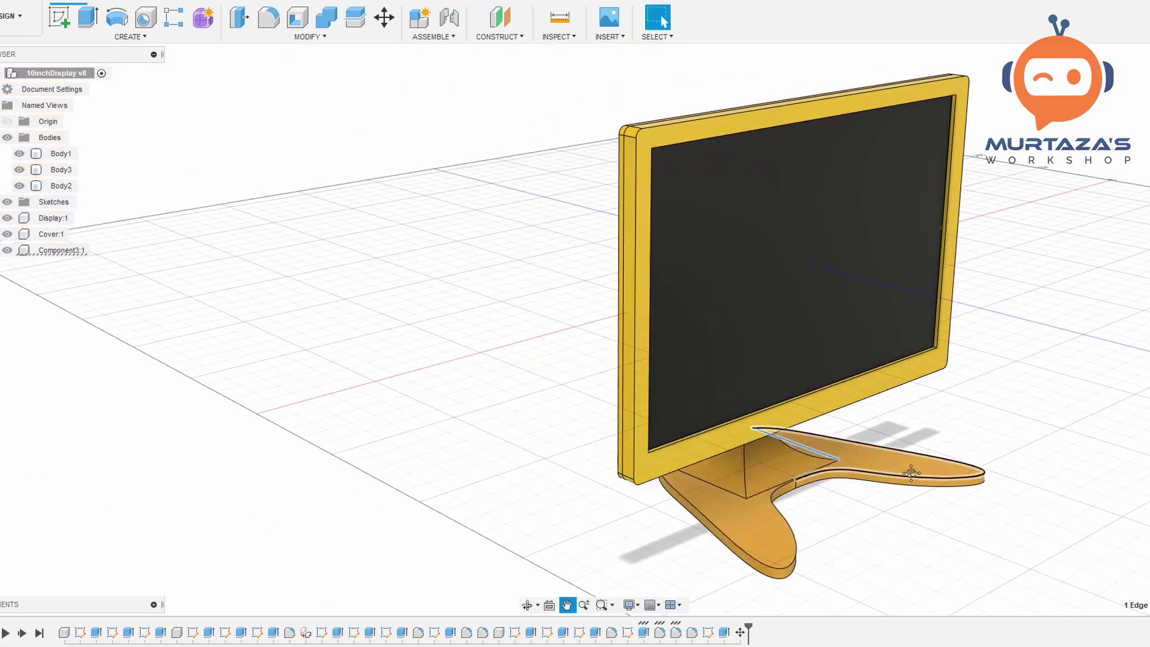
middle_drag(911, 474, 702, 368)
middle_drag(643, 301, 659, 557)
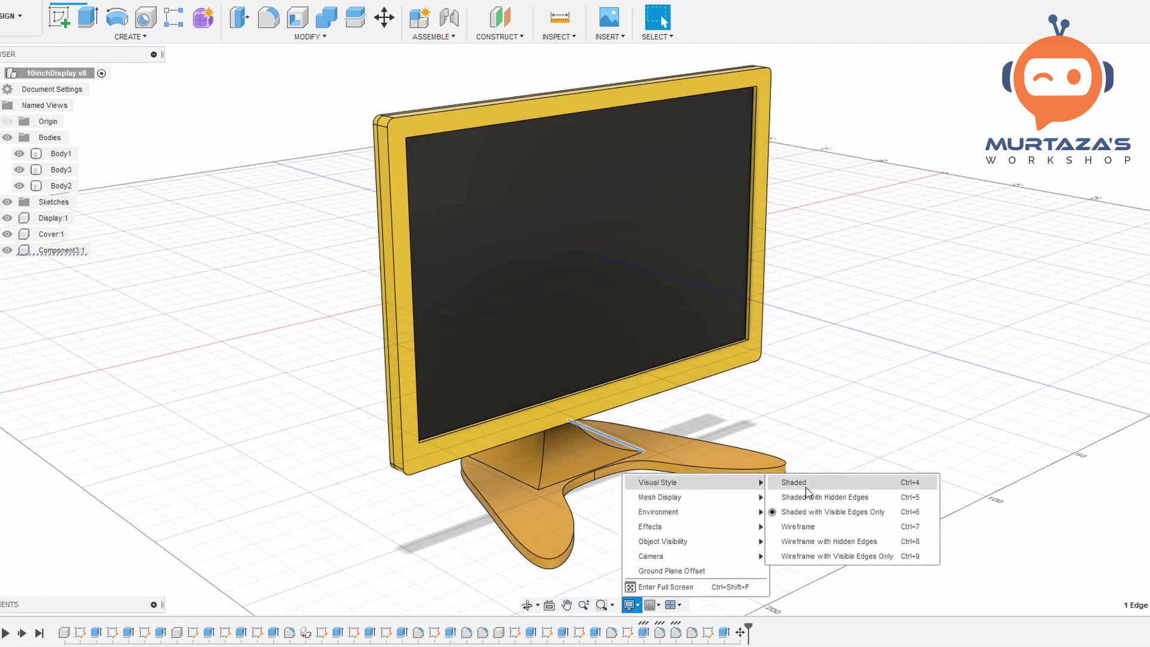
click(807, 484)
- Orbit the shaded monitor to view it from the side and at an angle
scroll(545, 489, down, 5)
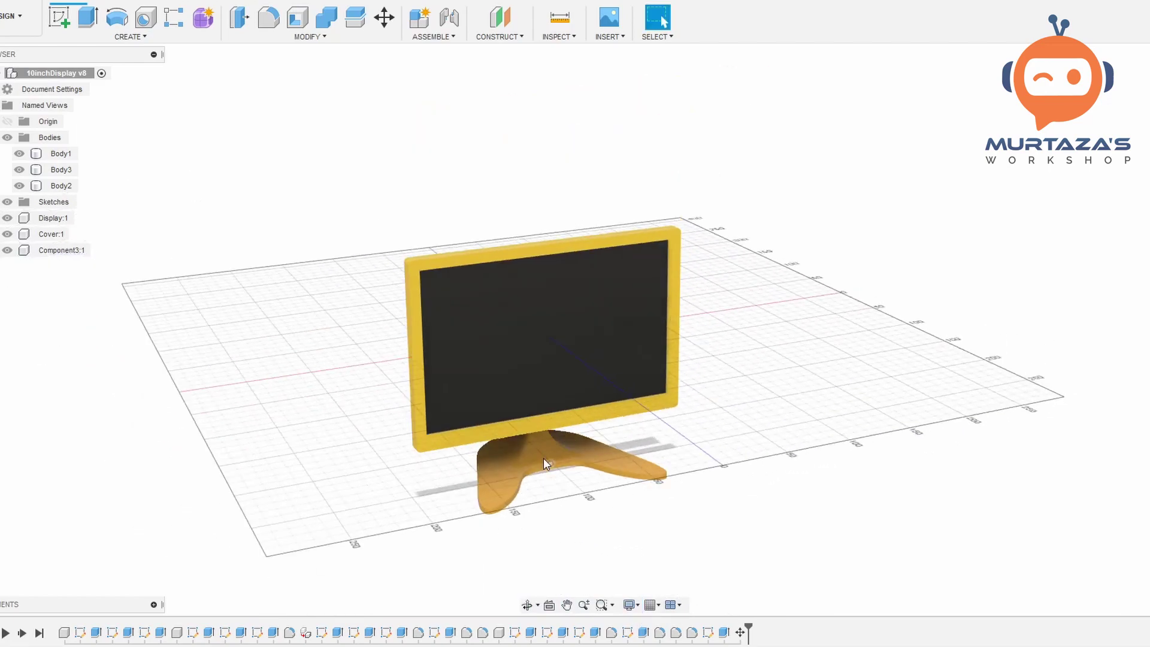
scroll(544, 455, up, 5)
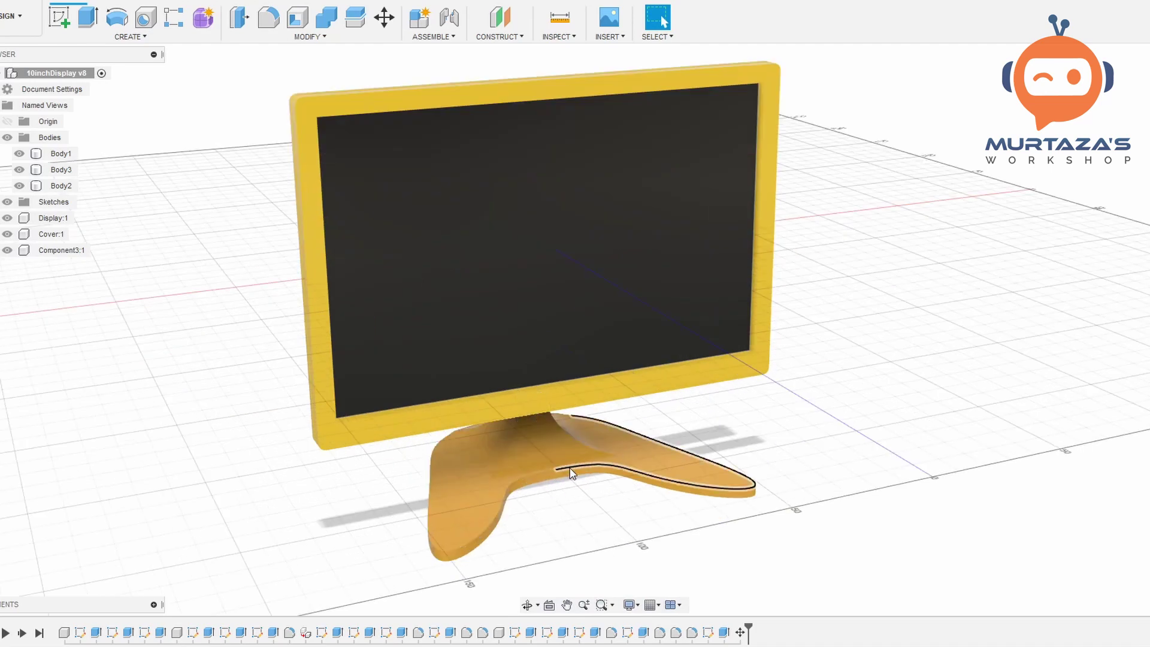
click(566, 465)
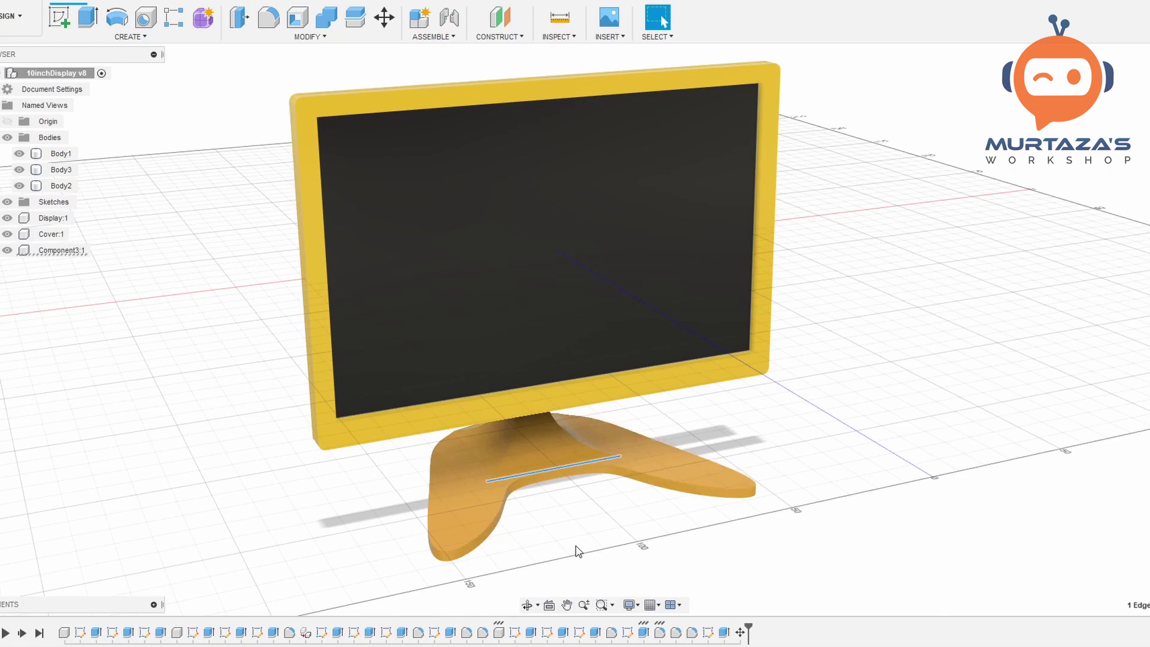
scroll(578, 551, down, 5)
shift+middle_drag(587, 526, 609, 501)
scroll(557, 486, up, 3)
shift+middle_drag(544, 549, 570, 538)
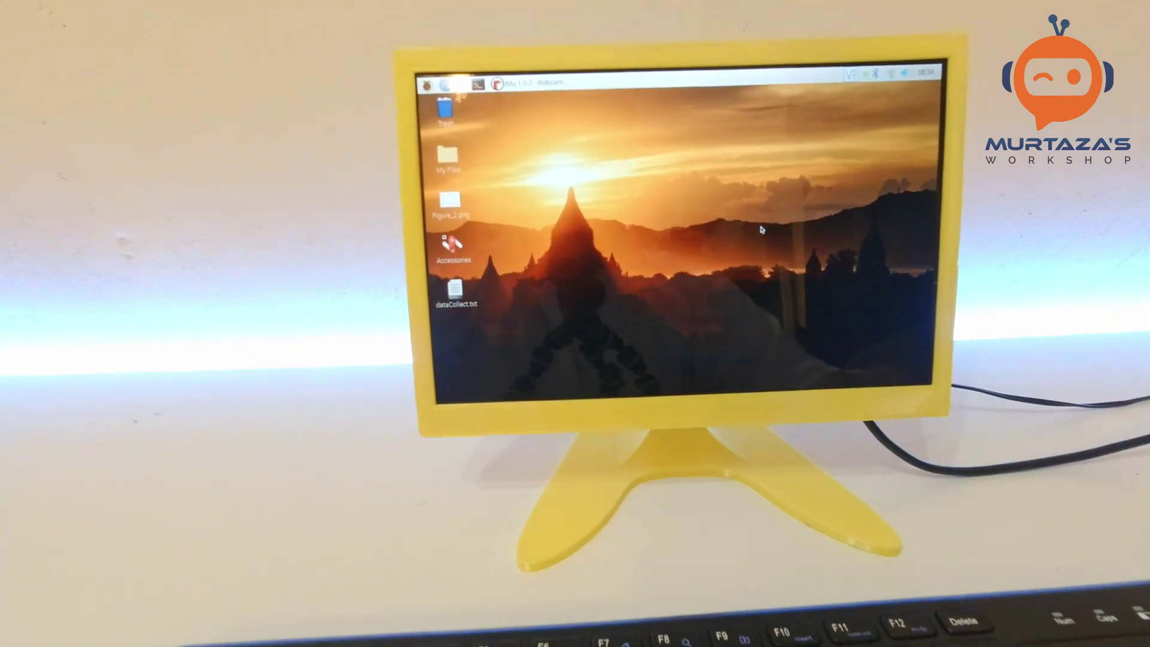
- Add an 'import math' line below 'import cv2' in WebcamModule.py and save it
click(500, 85)
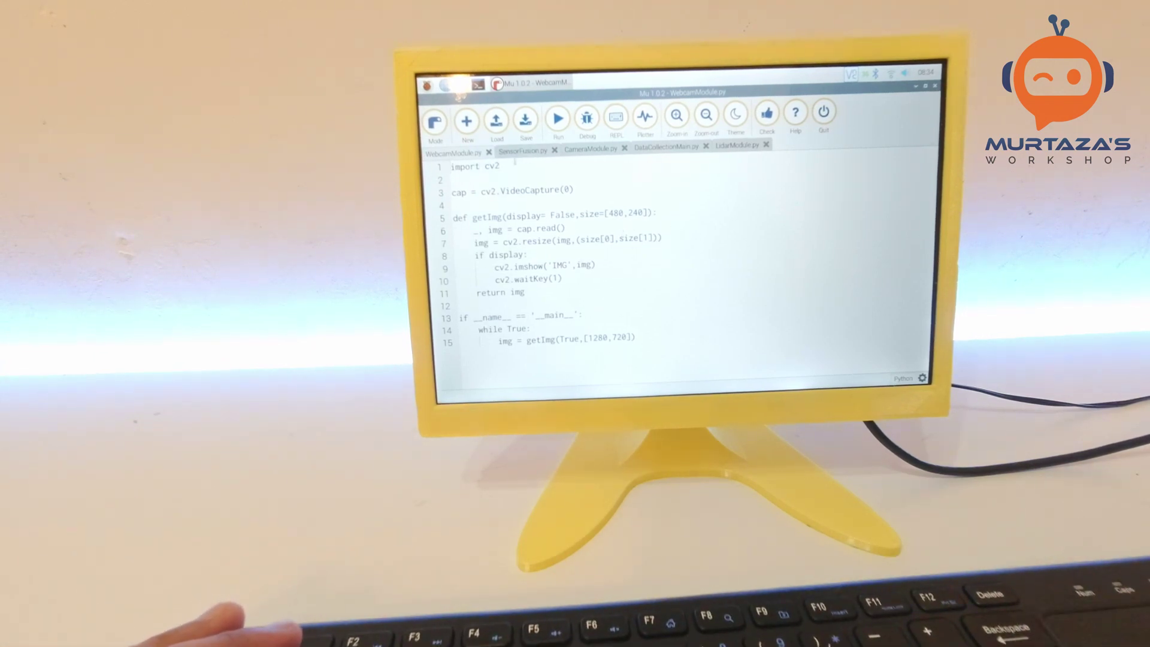
key(Return)
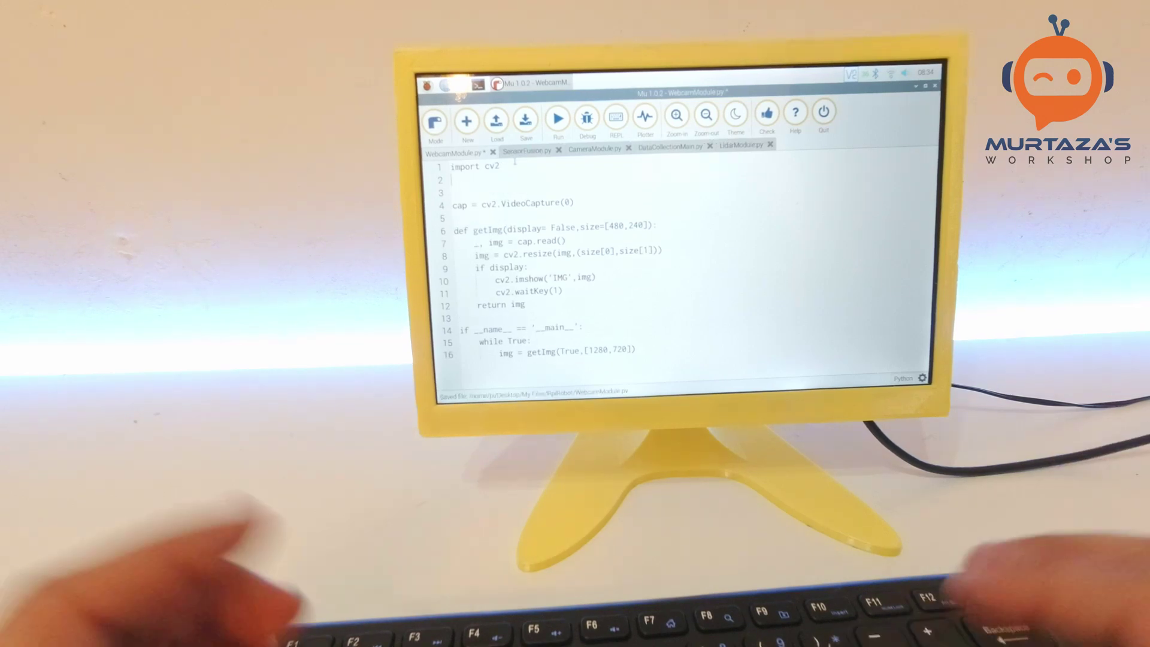
text(import math)
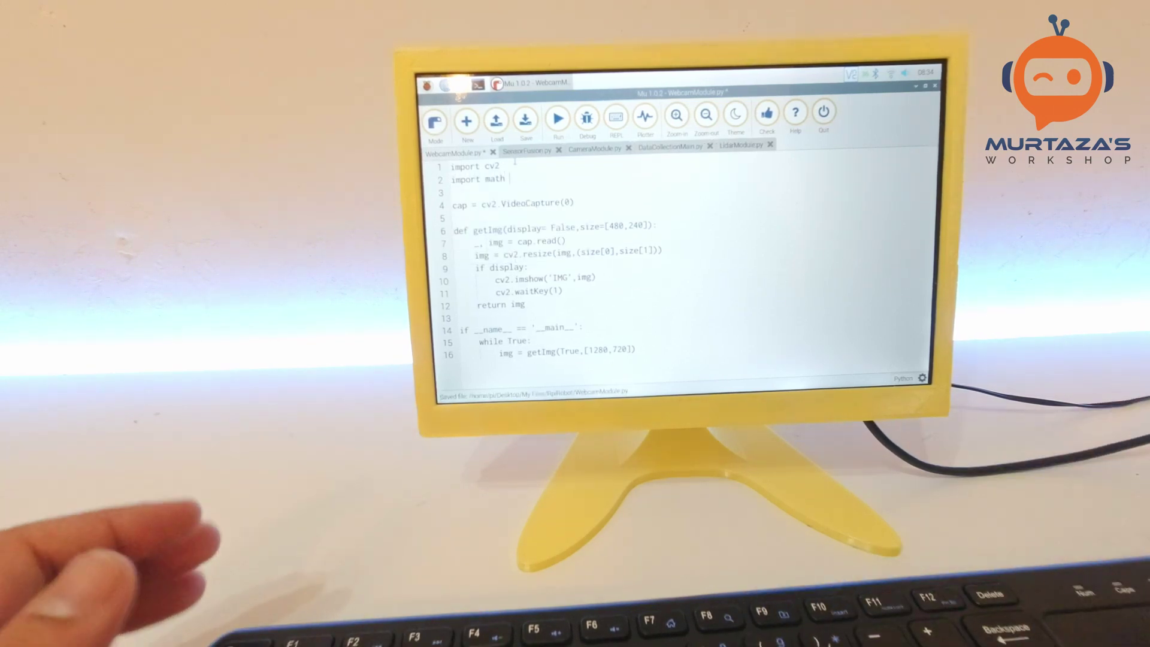
key(ctrl+s)
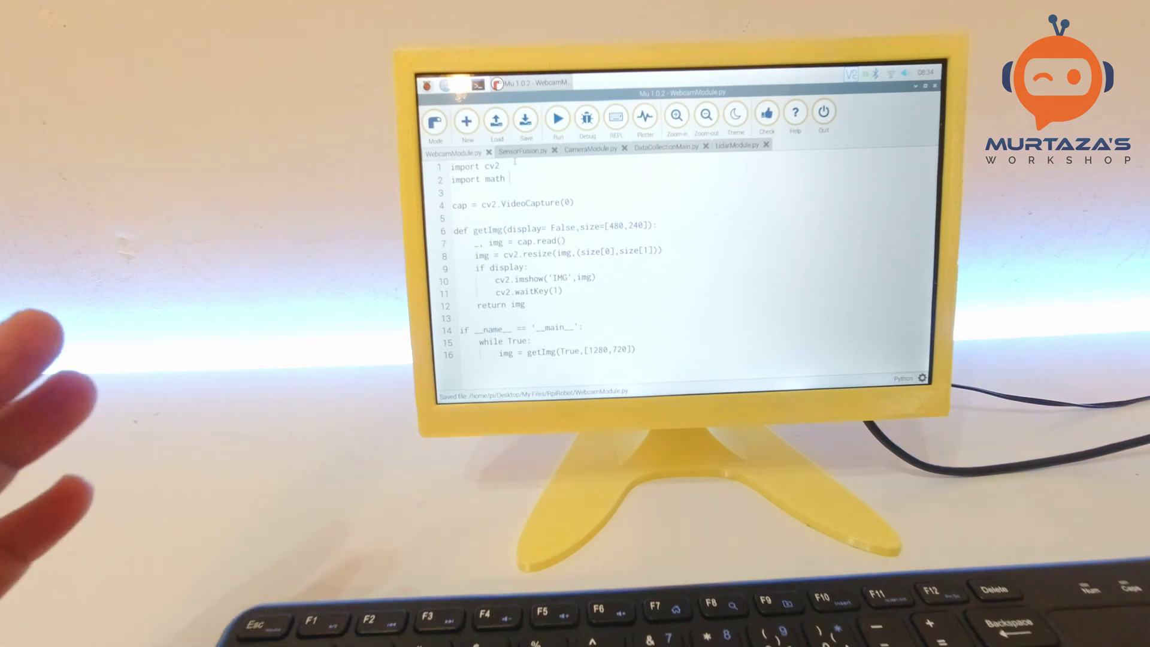